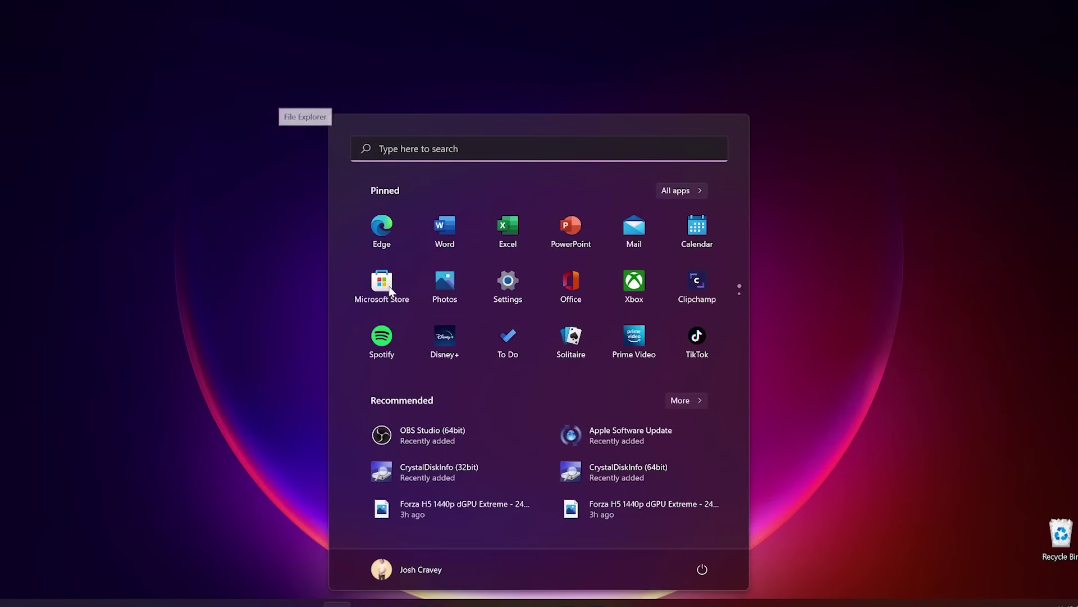
# Step: View the Windows Update status in the Windows Settings, and close Settings
pyautogui.click(508, 280)
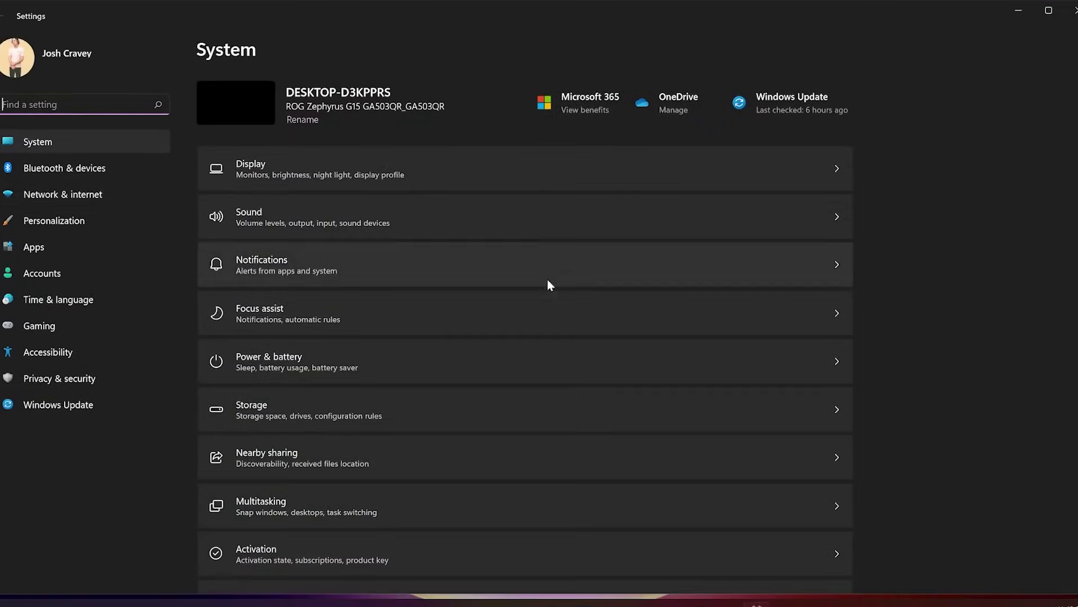
pyautogui.click(47, 403)
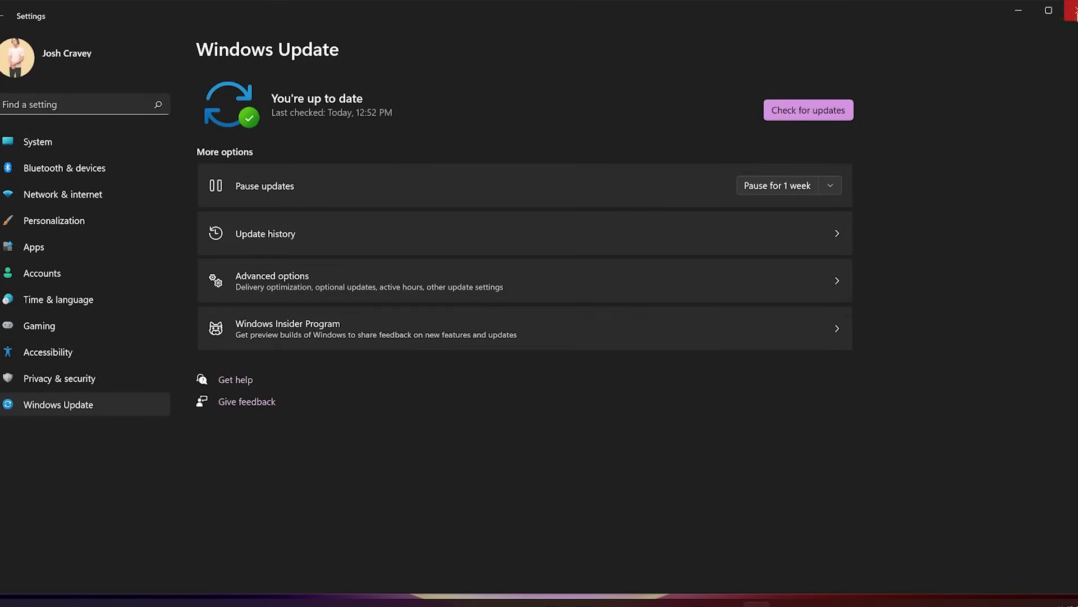
pyautogui.click(1071, 10)
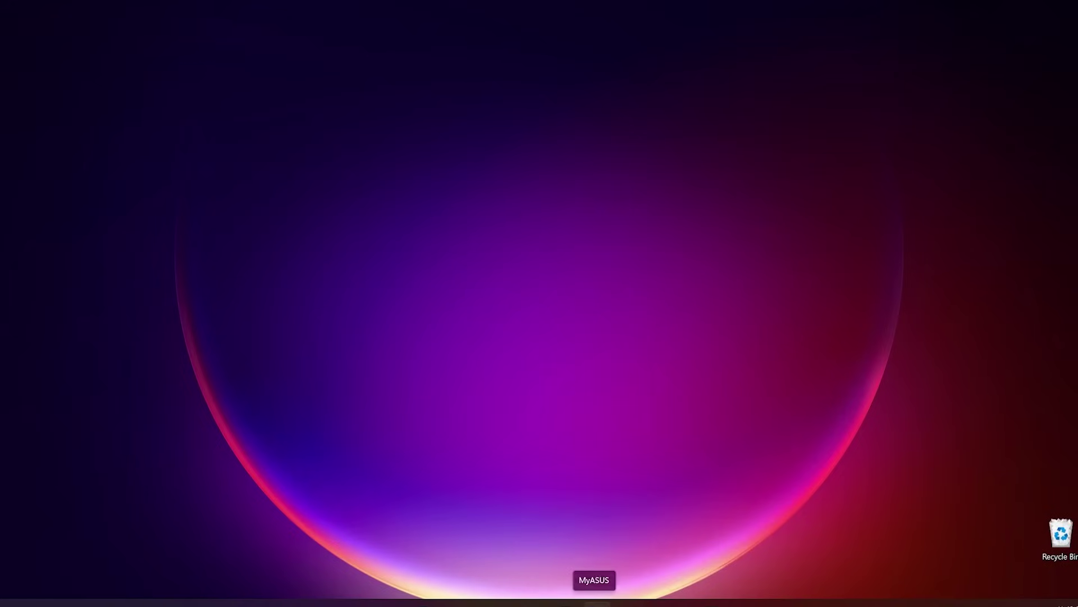
# Step: Switch to MyASUS and show the latest downloadable drivers, software and tools in Live Update under Customer Support
pyautogui.click(597, 603)
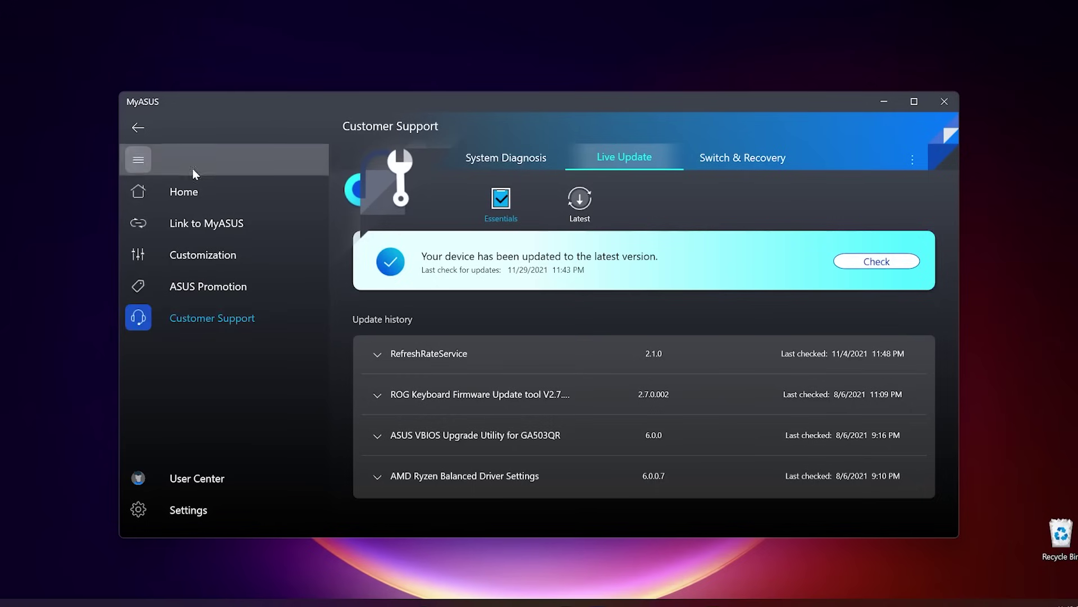
pyautogui.click(209, 297)
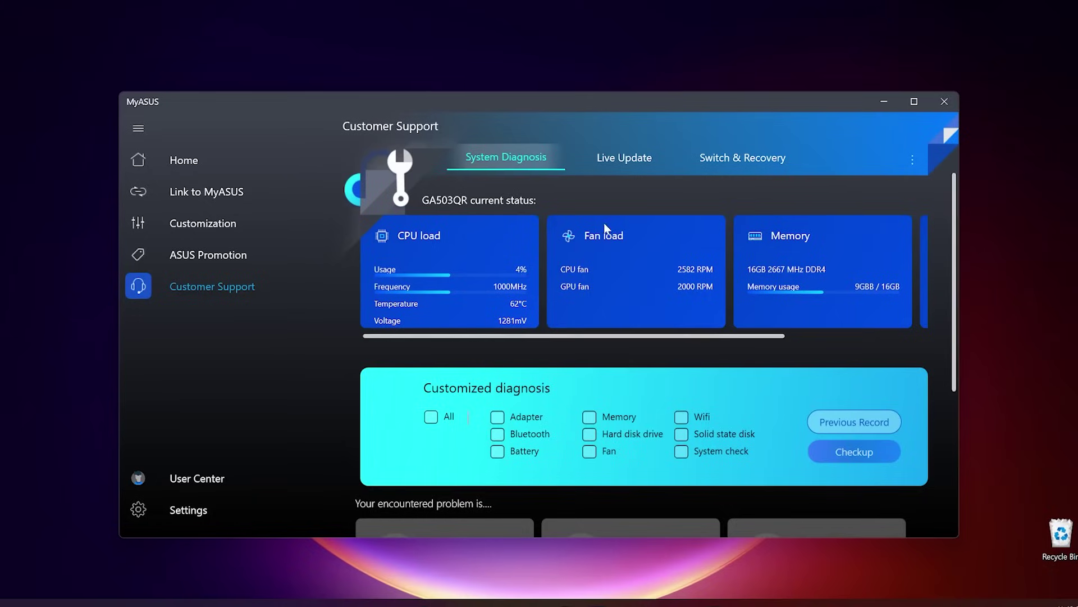
pyautogui.click(631, 160)
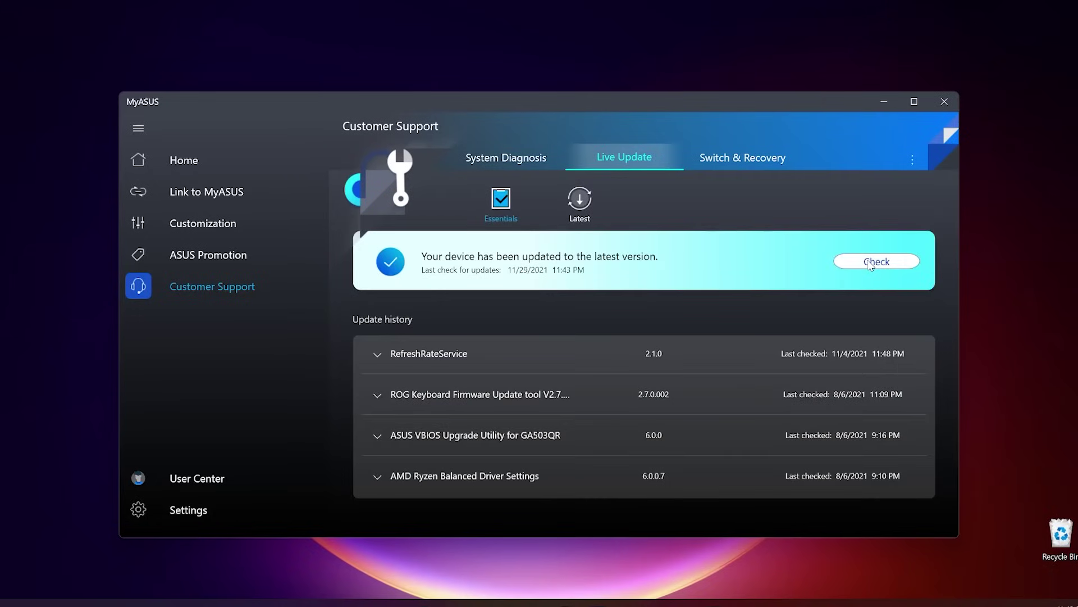
pyautogui.click(570, 201)
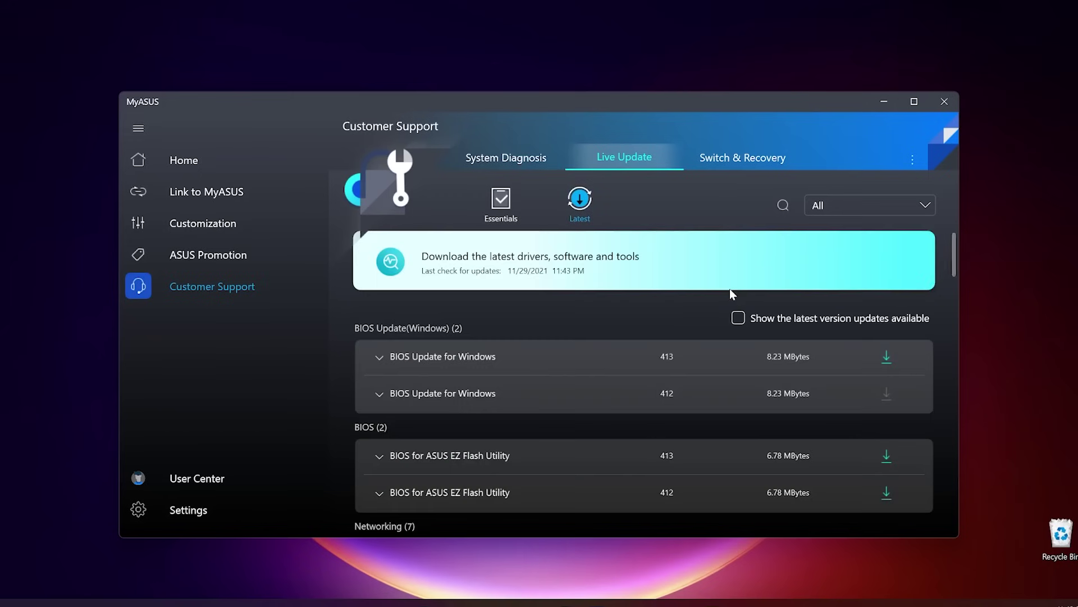
# Step: Review the available BIOS, networking, chipset, audio and graphics drivers, expand the AMD Chipset V1.2.0.118 description, and close MyASUS
pyautogui.scroll(-5, 821, 380)
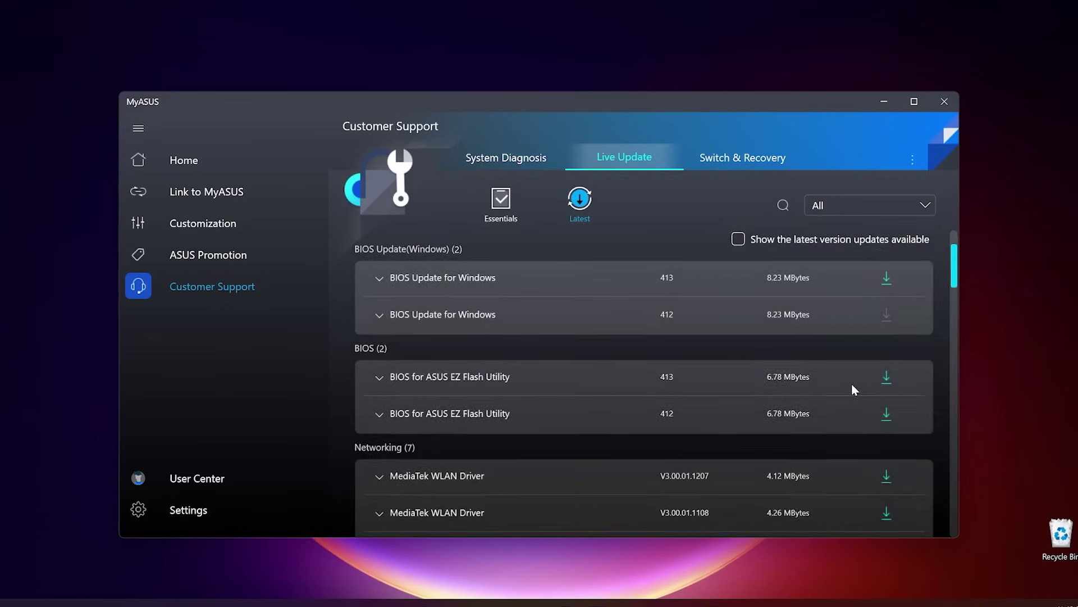
pyautogui.scroll(-10, 852, 384)
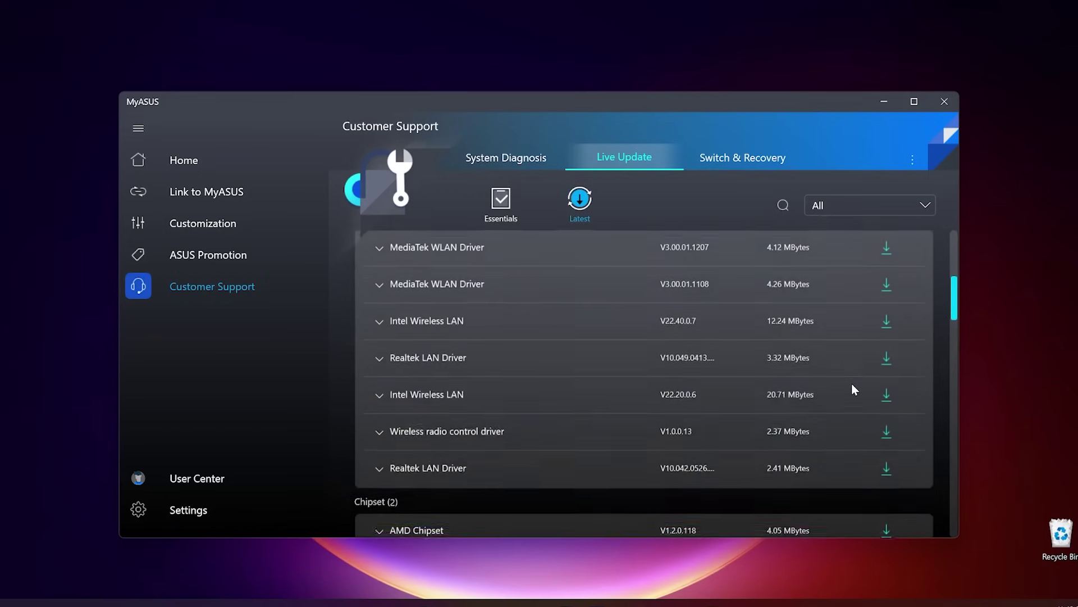
pyautogui.scroll(-3, 856, 387)
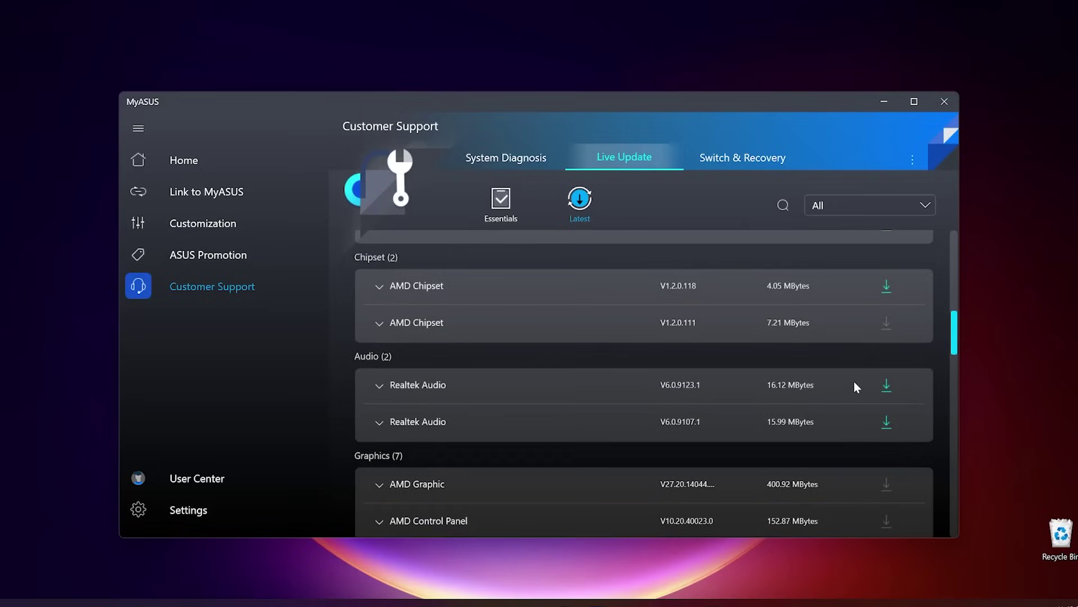
pyautogui.click(379, 287)
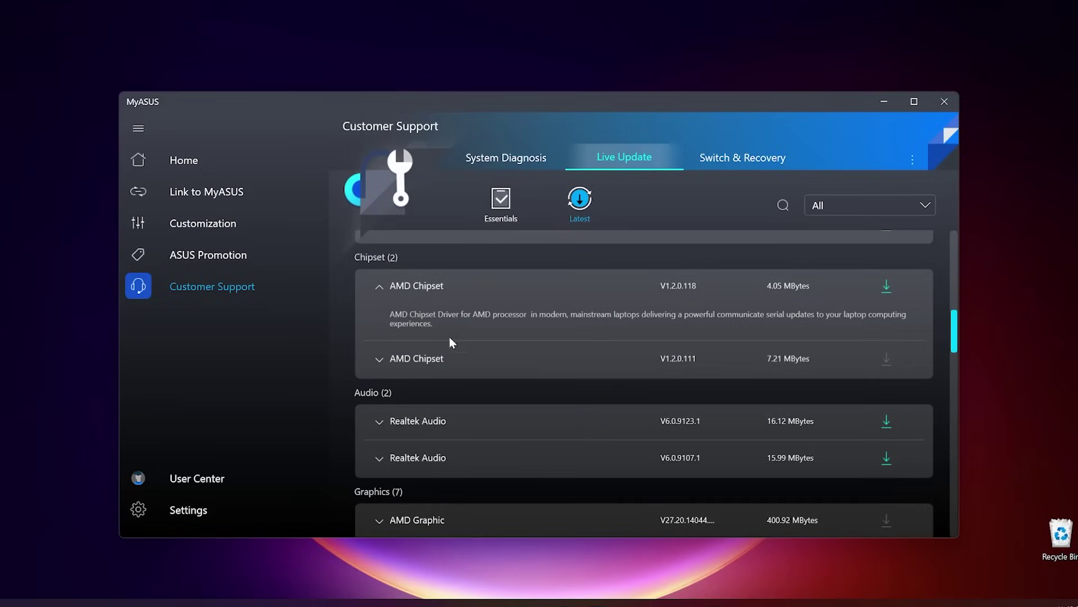
pyautogui.scroll(-2, 484, 344)
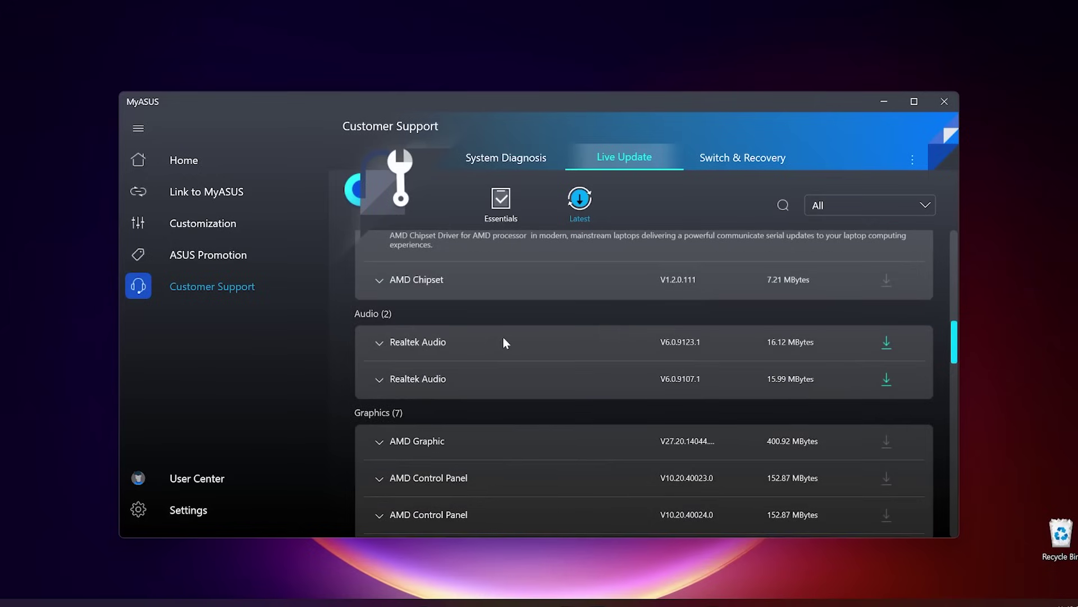
pyautogui.scroll(-7, 513, 337)
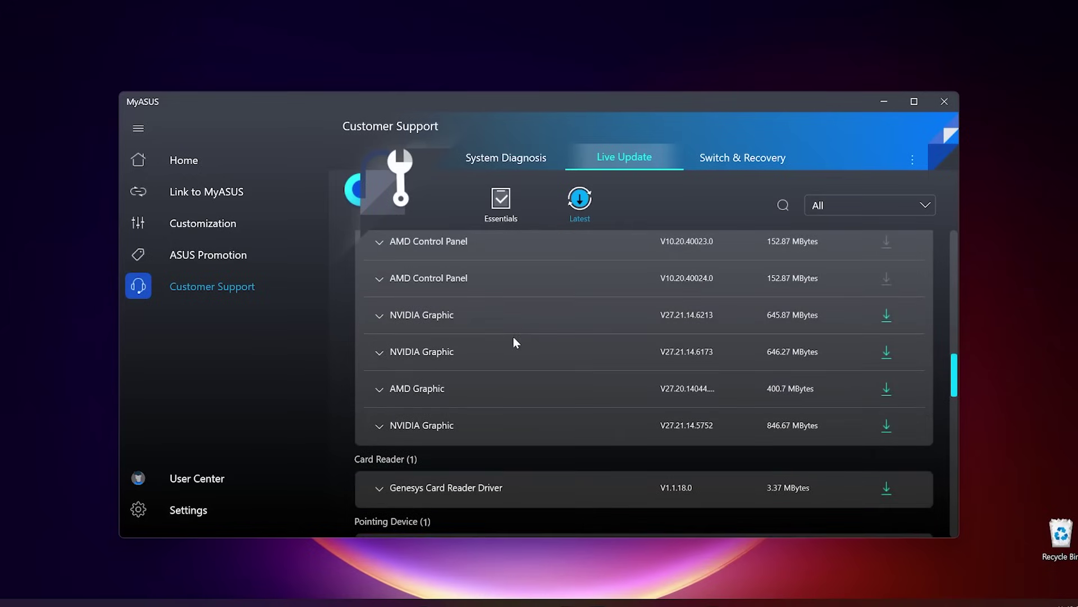
pyautogui.scroll(9, 509, 331)
pyautogui.scroll(-8, 509, 331)
pyautogui.scroll(6, 513, 336)
pyautogui.scroll(-5, 509, 332)
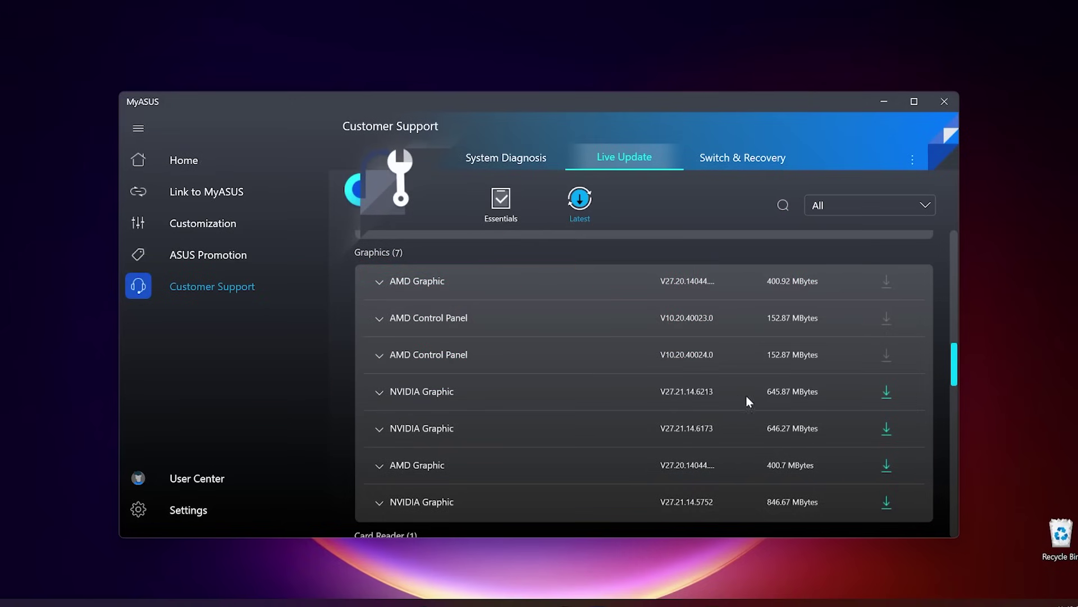
pyautogui.scroll(-3, 835, 394)
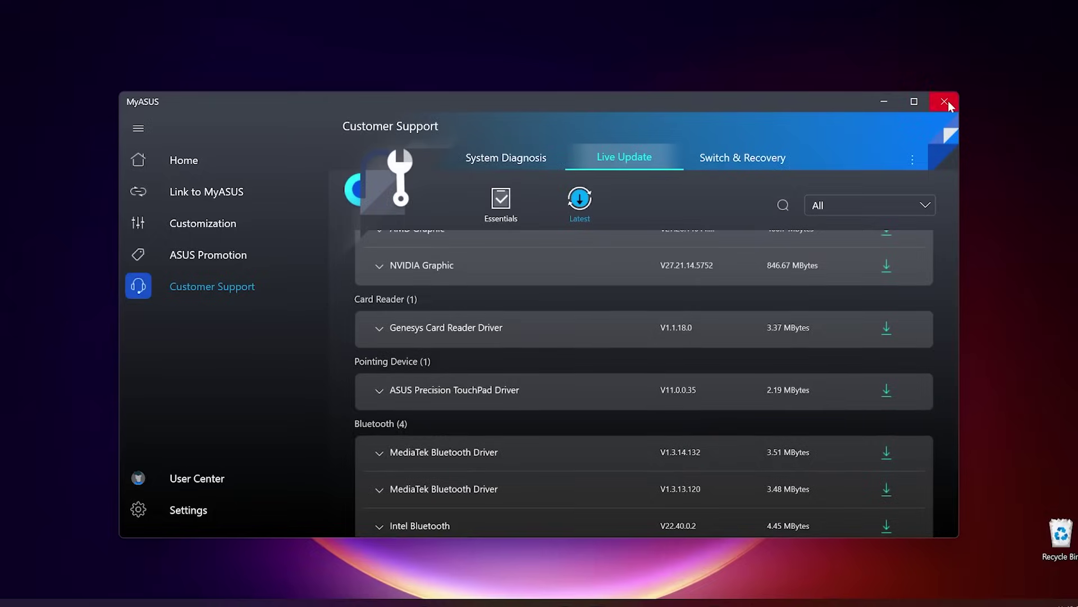
pyautogui.click(947, 104)
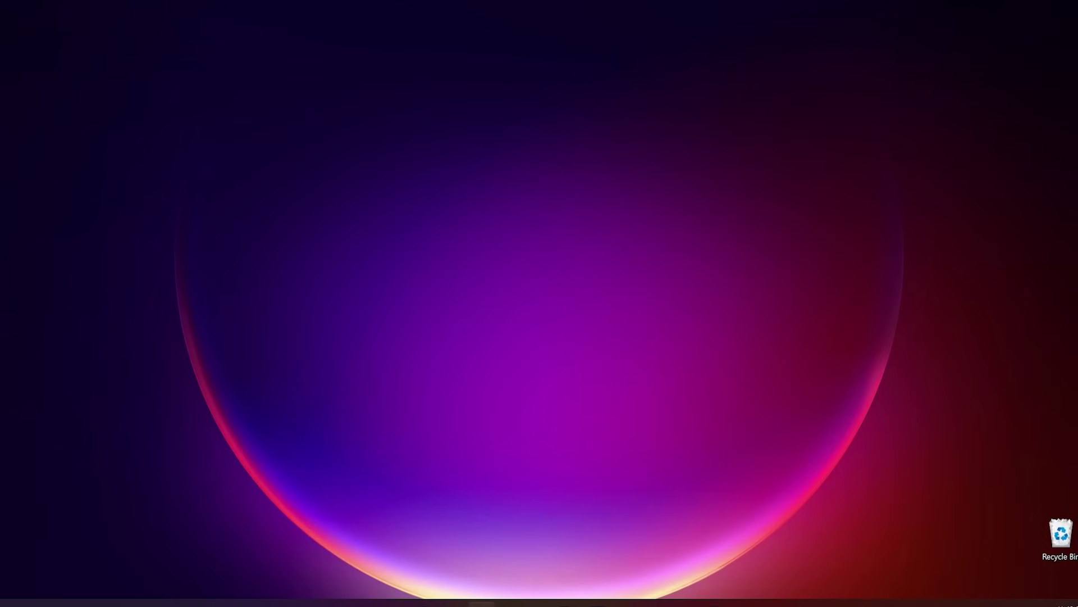
# Step: Switch to the Microsoft Store, get updates for the installed apps from the Library, and close the Store
pyautogui.click(480, 601)
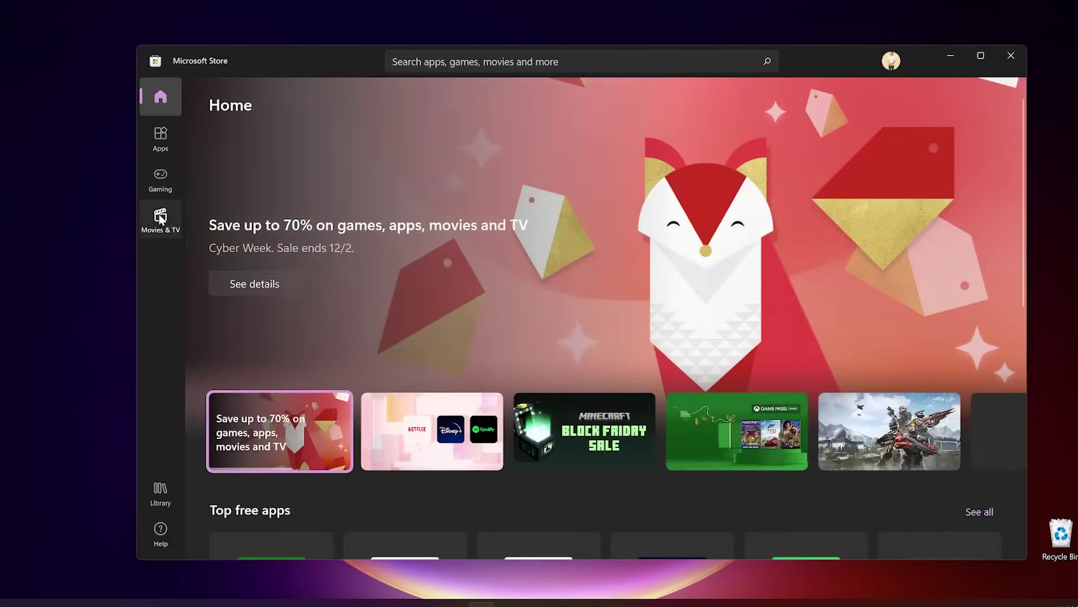
pyautogui.click(161, 490)
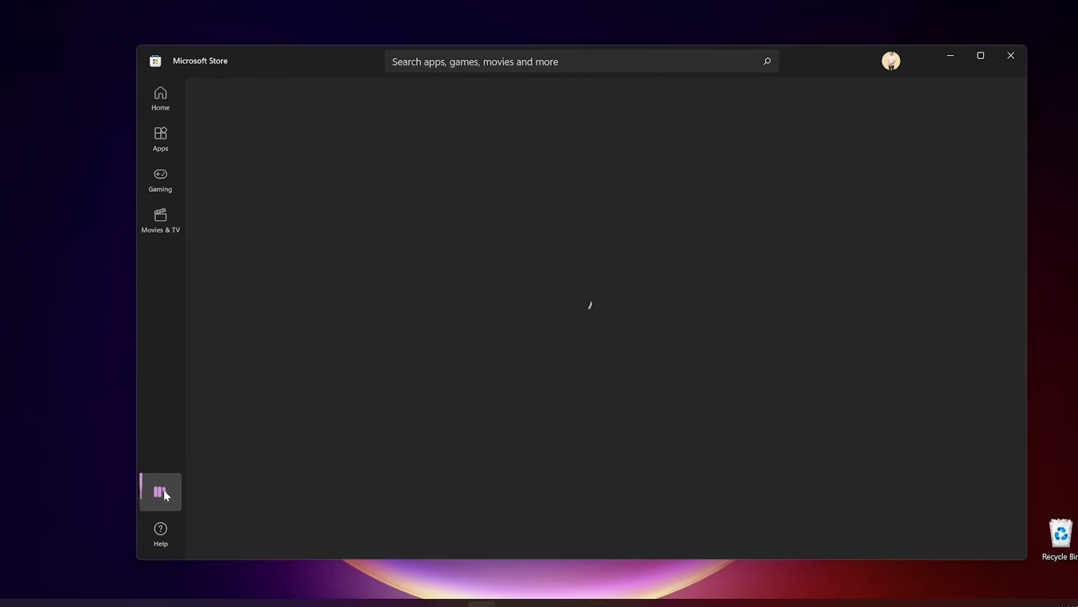
pyautogui.moveTo(800, 59); pyautogui.dragTo(747, 56)
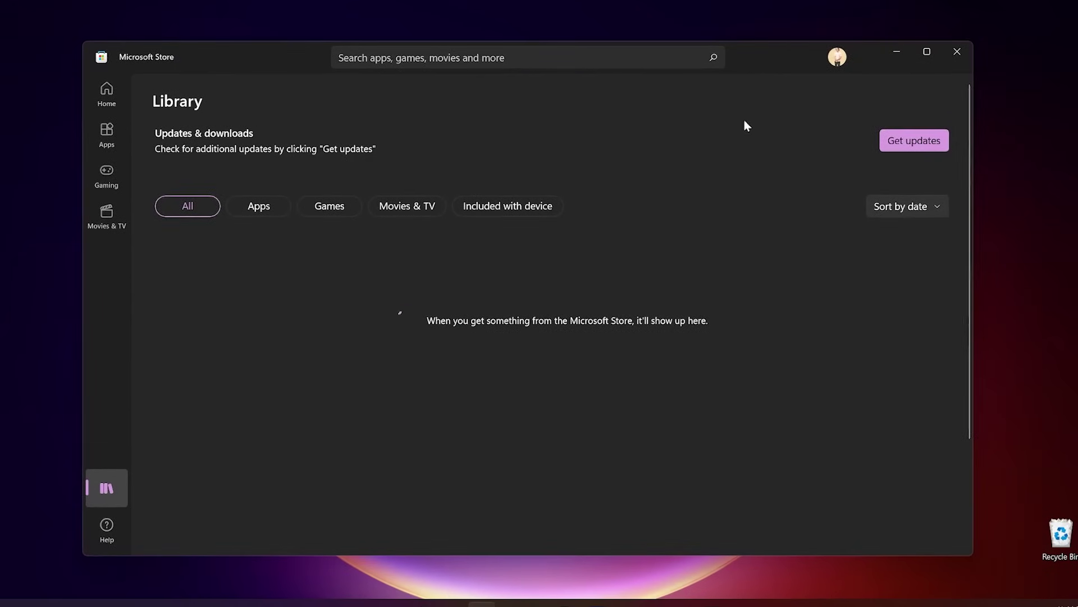
pyautogui.moveTo(768, 52); pyautogui.dragTo(782, 47)
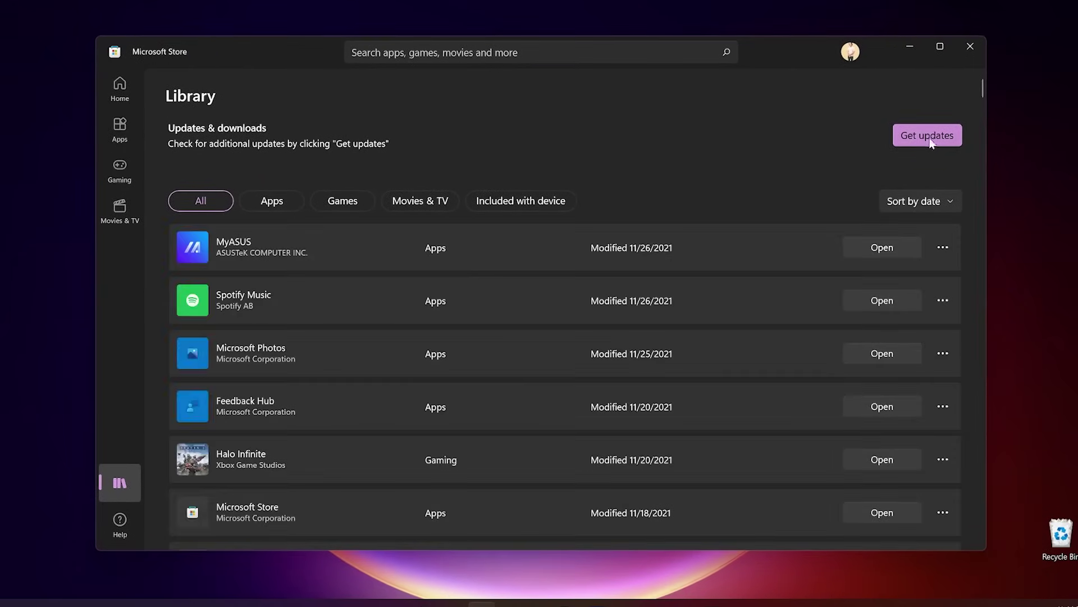
pyautogui.click(927, 140)
pyautogui.click(970, 46)
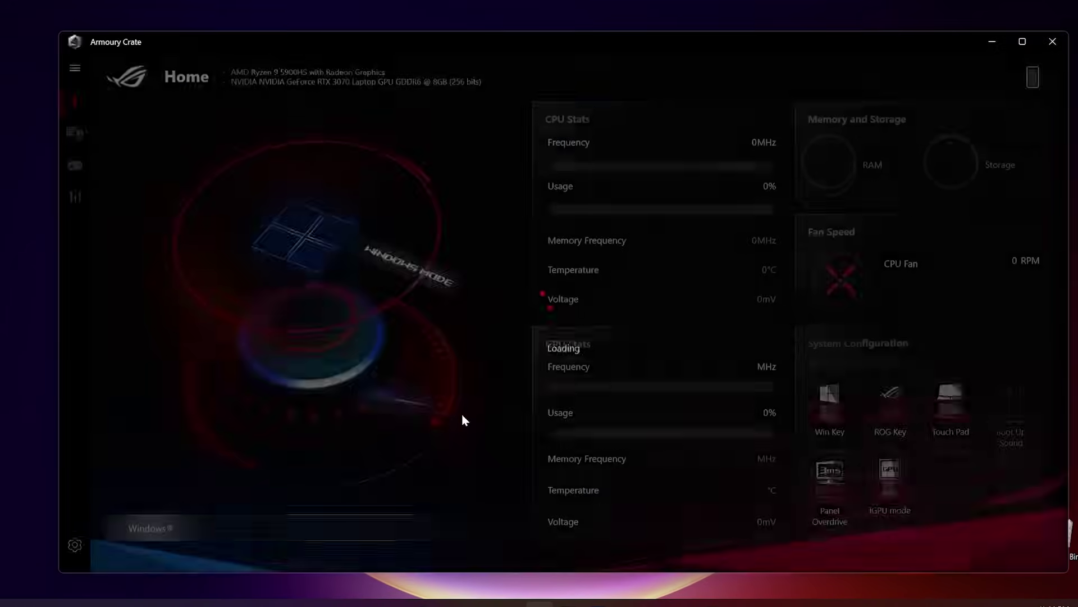
# Step: Check for updates in the Update Center of the Armoury Crate settings
pyautogui.click(74, 69)
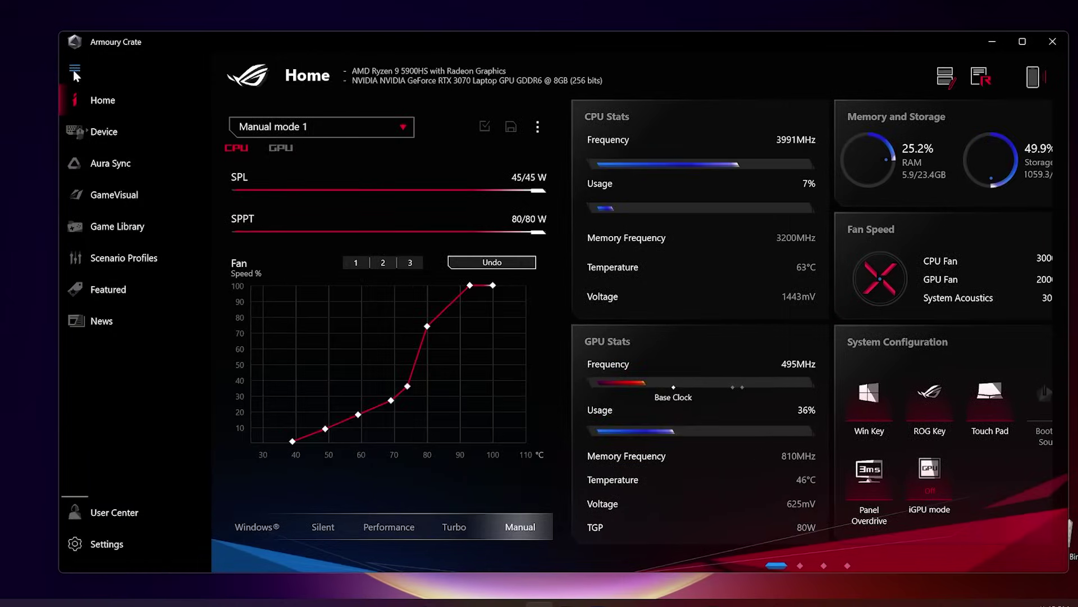
pyautogui.click(123, 554)
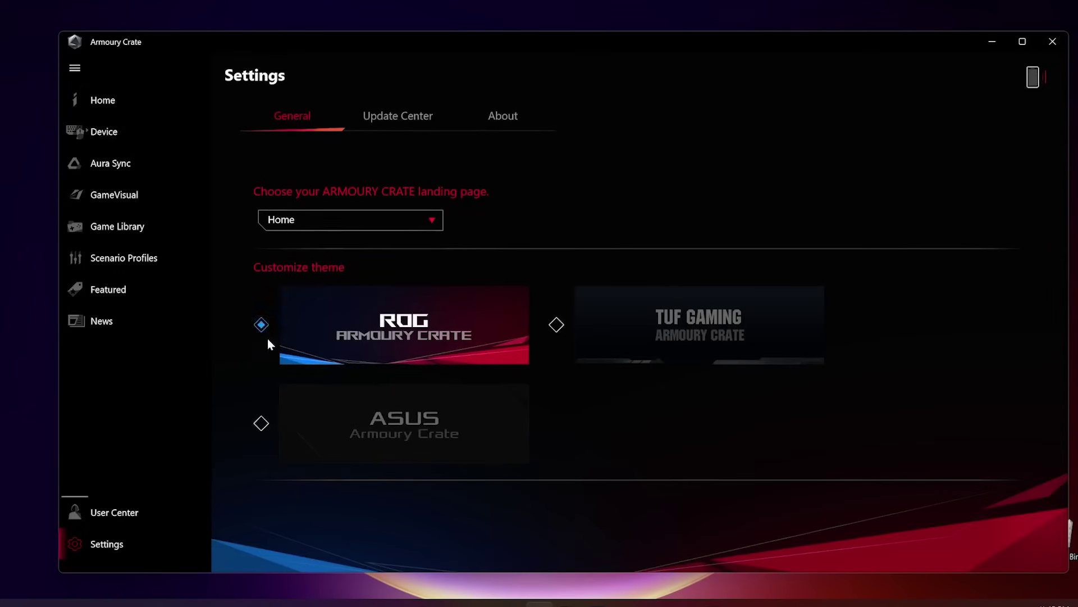
pyautogui.click(402, 118)
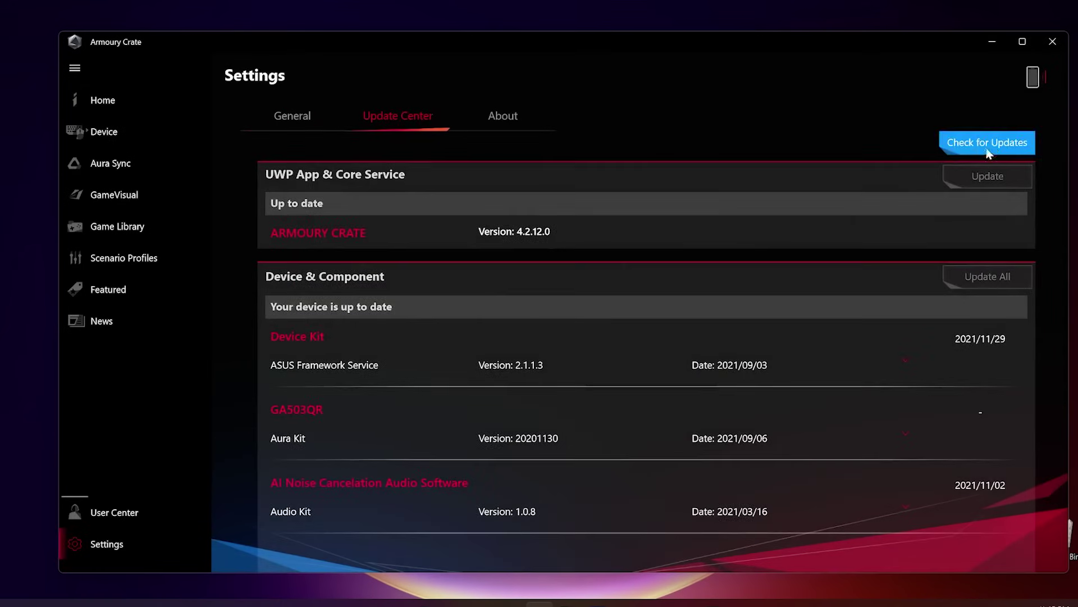
pyautogui.click(989, 143)
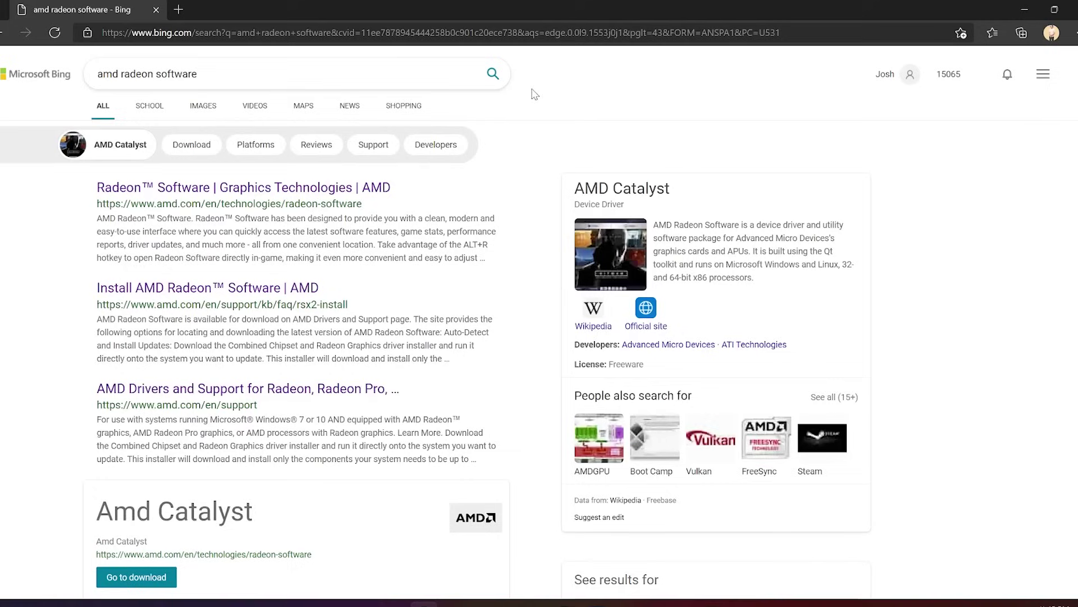
# Step: In the browser, open AMD's Drivers and Support page through the Radeon Software download link, and NVIDIA's GeForce Experience page from the search results
pyautogui.click(287, 189)
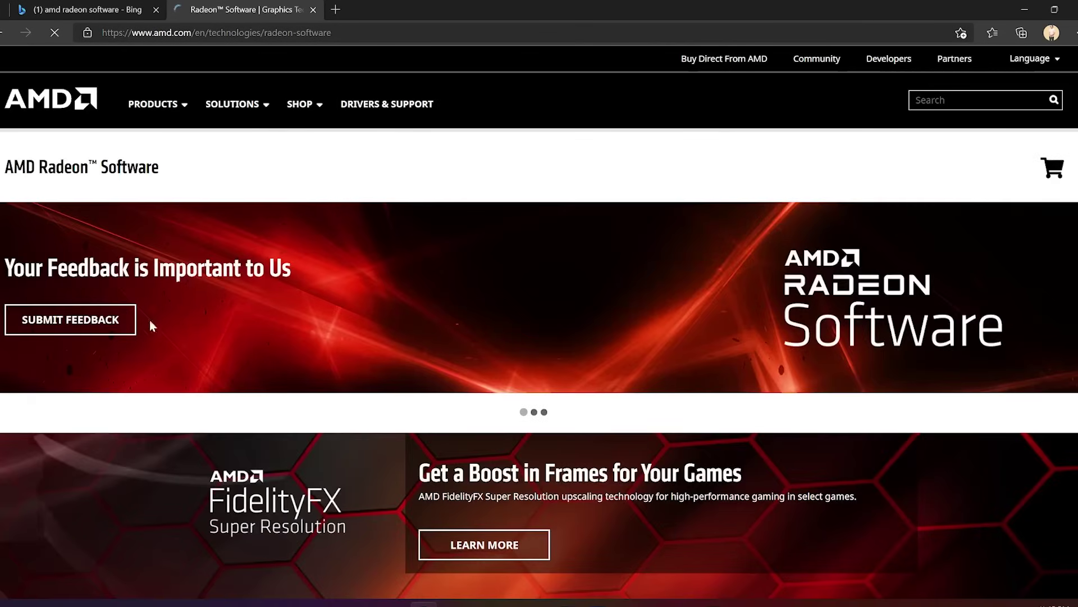
pyautogui.scroll(-7, 268, 345)
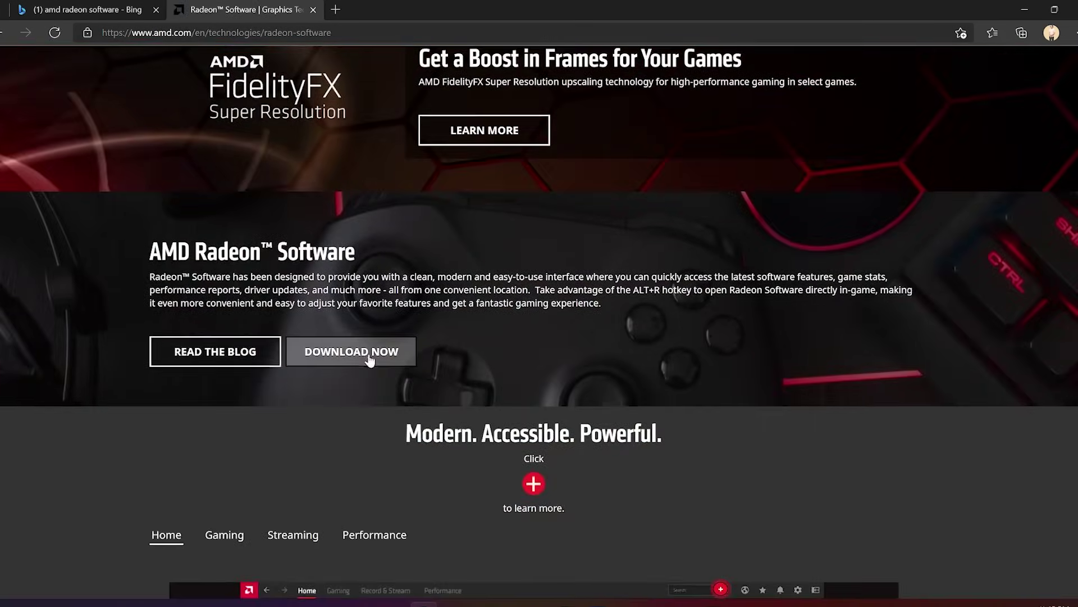
pyautogui.click(369, 360)
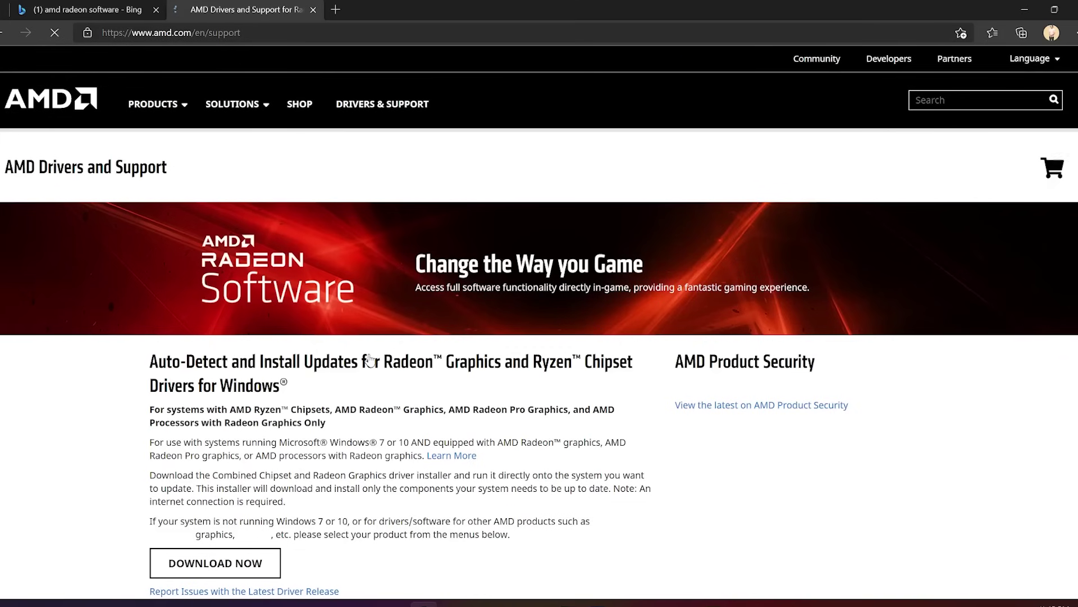
pyautogui.scroll(-3, 370, 355)
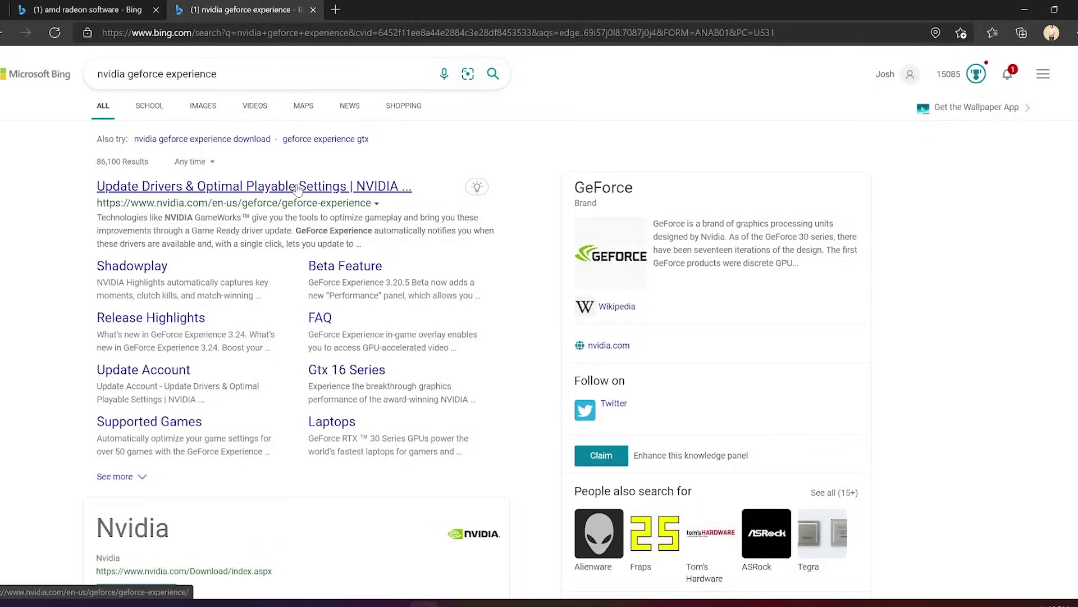
pyautogui.click(299, 190)
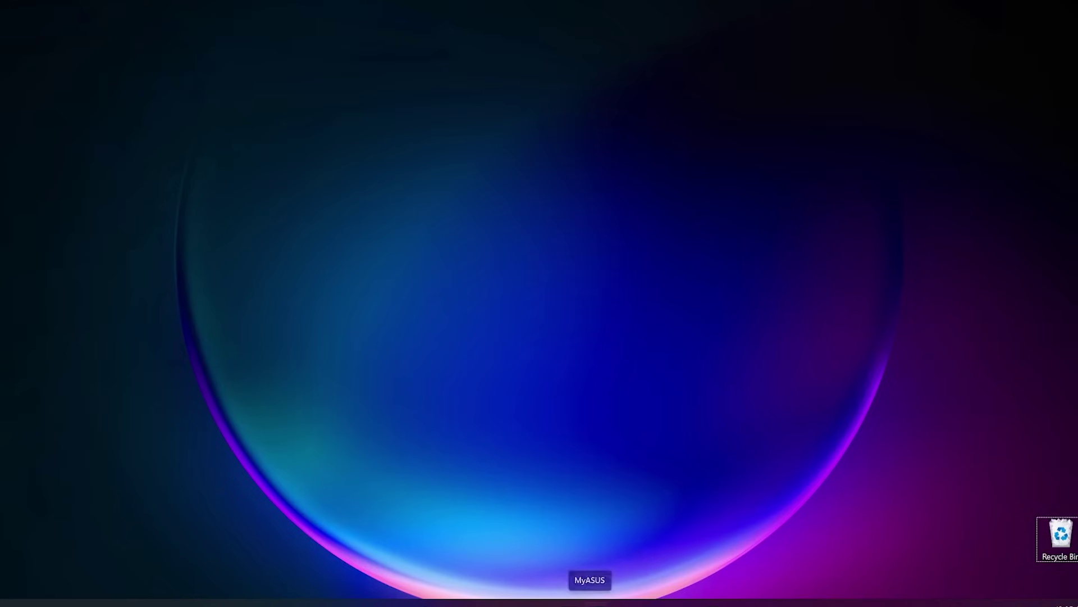
# Step: Switch to AMD Radeon Software and examine the software version, update status and update options in its System settings
pyautogui.click(965, 602)
pyautogui.click(965, 552)
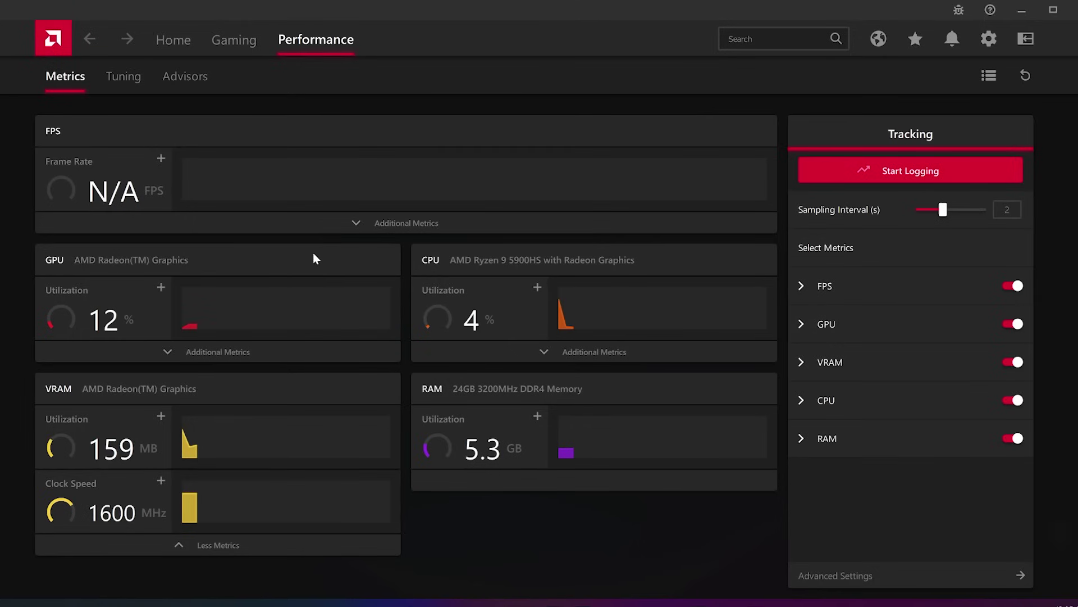
pyautogui.click(159, 36)
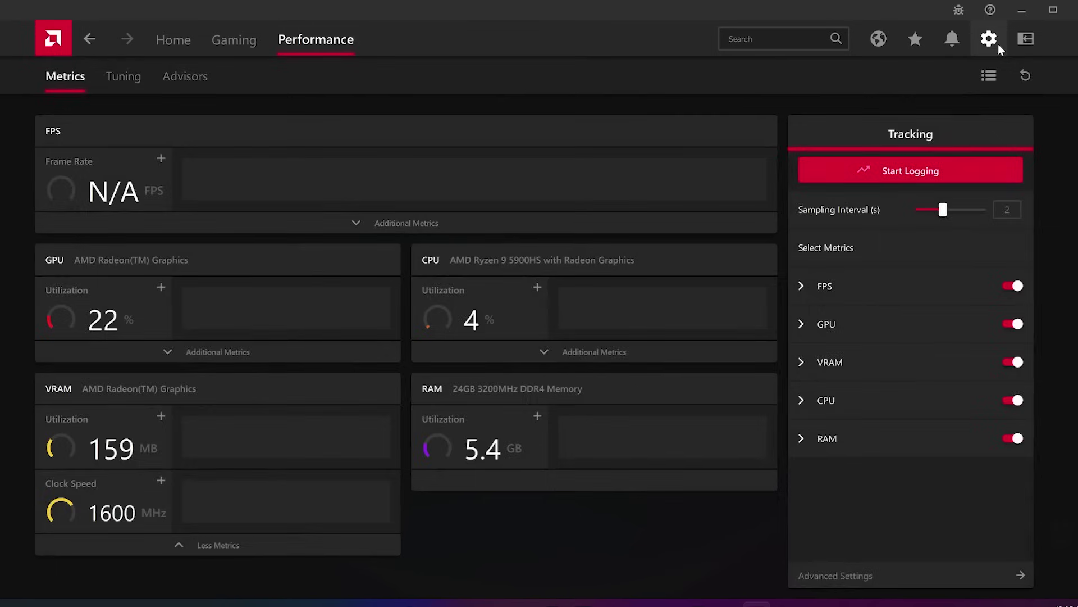
pyautogui.click(998, 49)
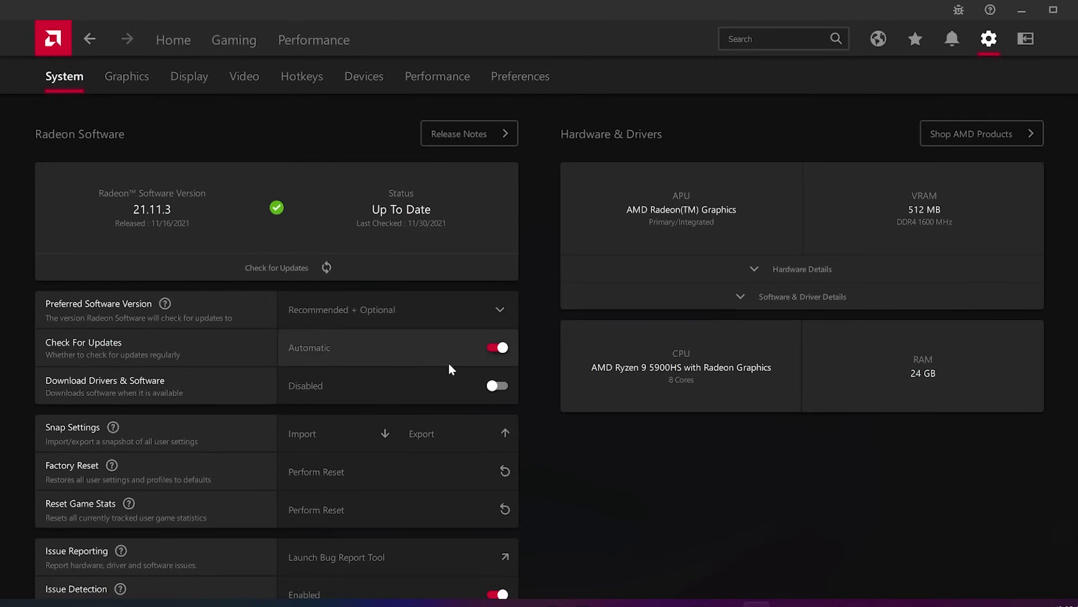
pyautogui.scroll(-2, 534, 410)
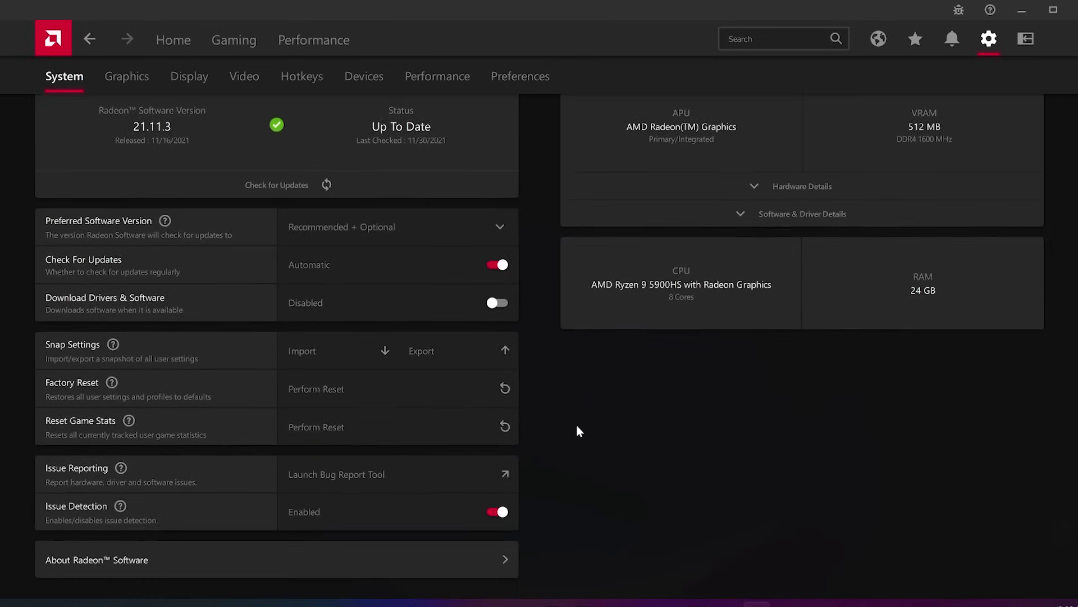
pyautogui.scroll(2, 577, 426)
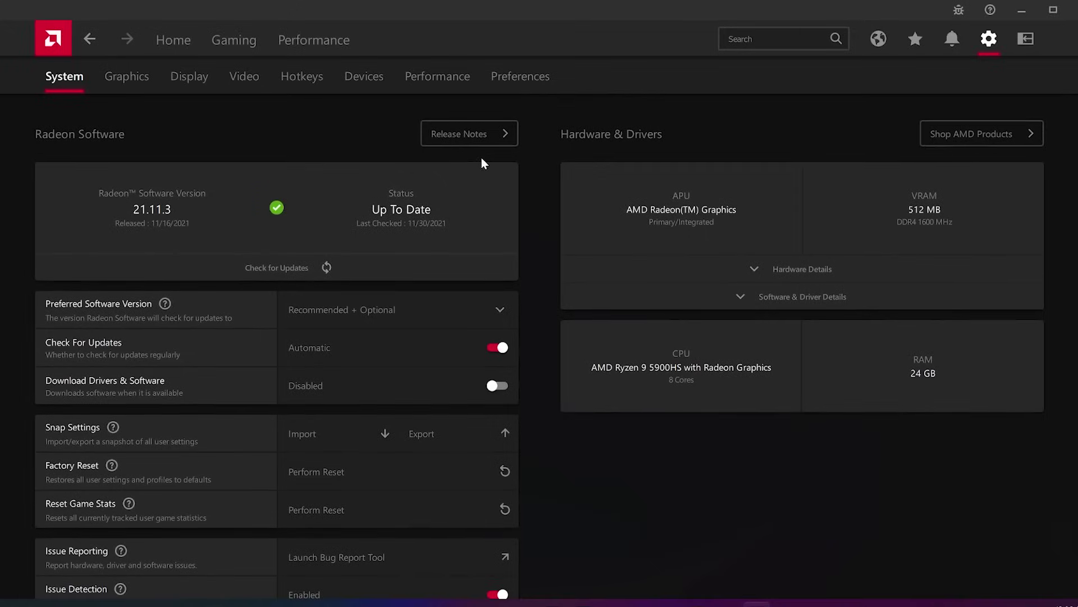
# Step: Examine the global Graphics settings in AMD Radeon Software, including the advanced options and the Surface Format Optimization explanation
pyautogui.click(124, 86)
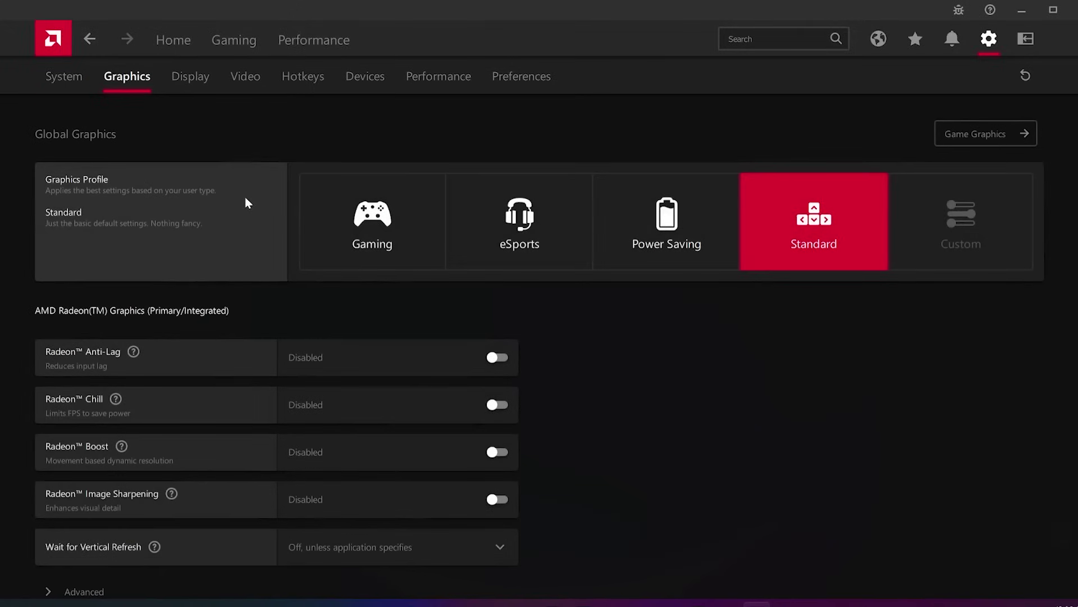
pyautogui.scroll(-1, 250, 217)
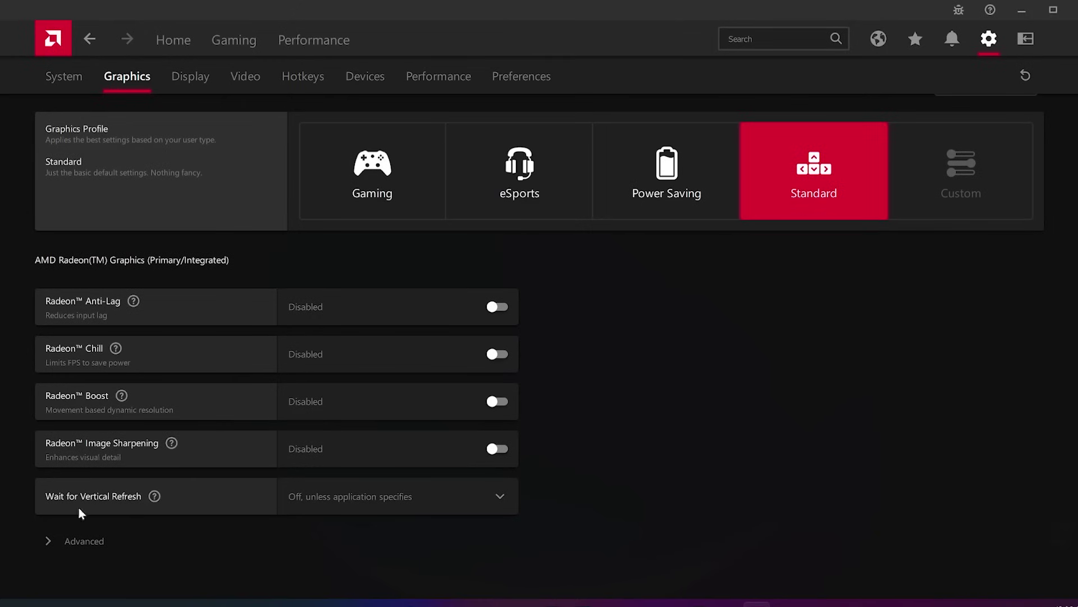
pyautogui.click(73, 542)
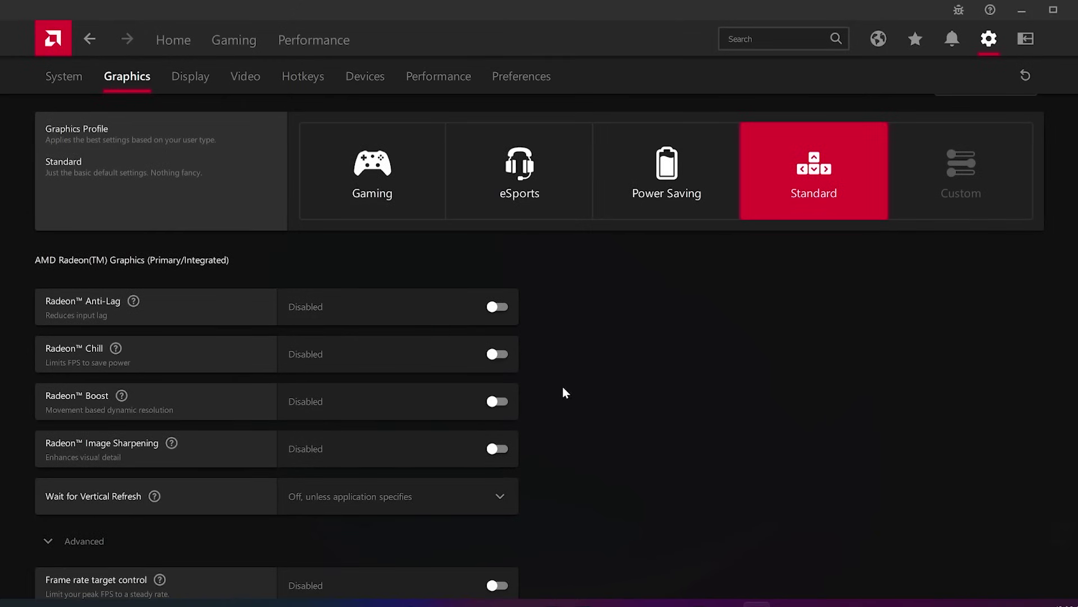
pyautogui.scroll(-7, 587, 385)
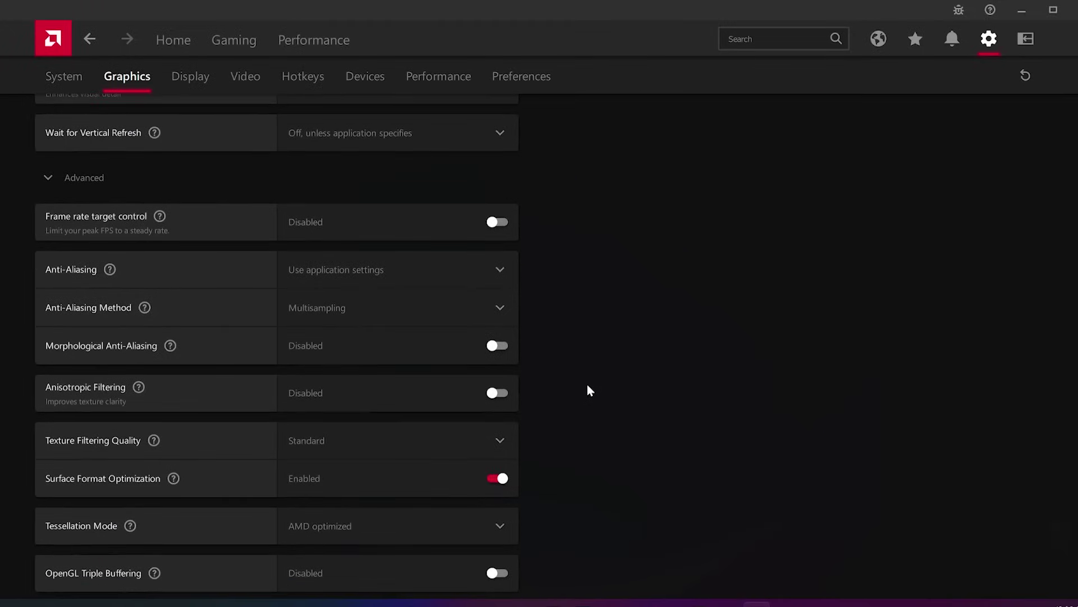
pyautogui.scroll(-2, 589, 390)
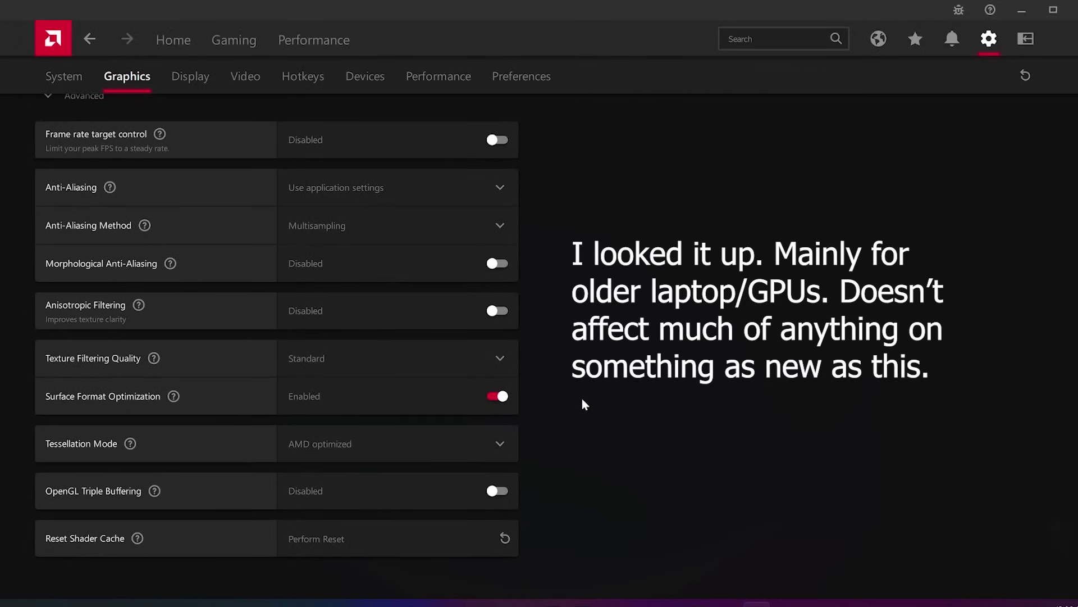
pyautogui.moveTo(174, 395)
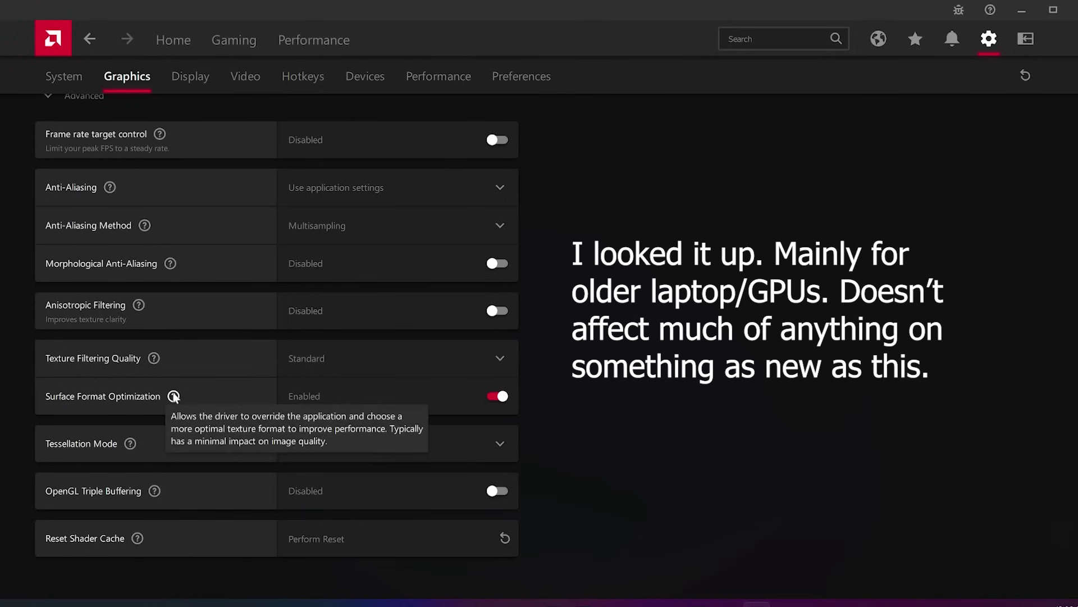
# Step: Look through the Display settings, switching Custom Color on and back off, and expand the Display Specs
pyautogui.click(190, 76)
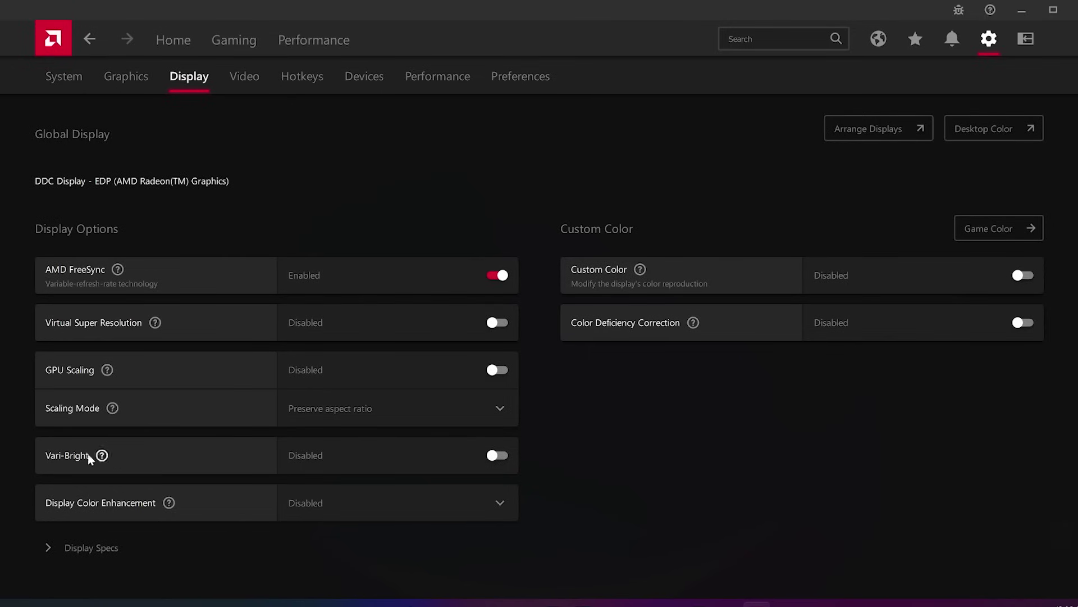
pyautogui.click(1024, 276)
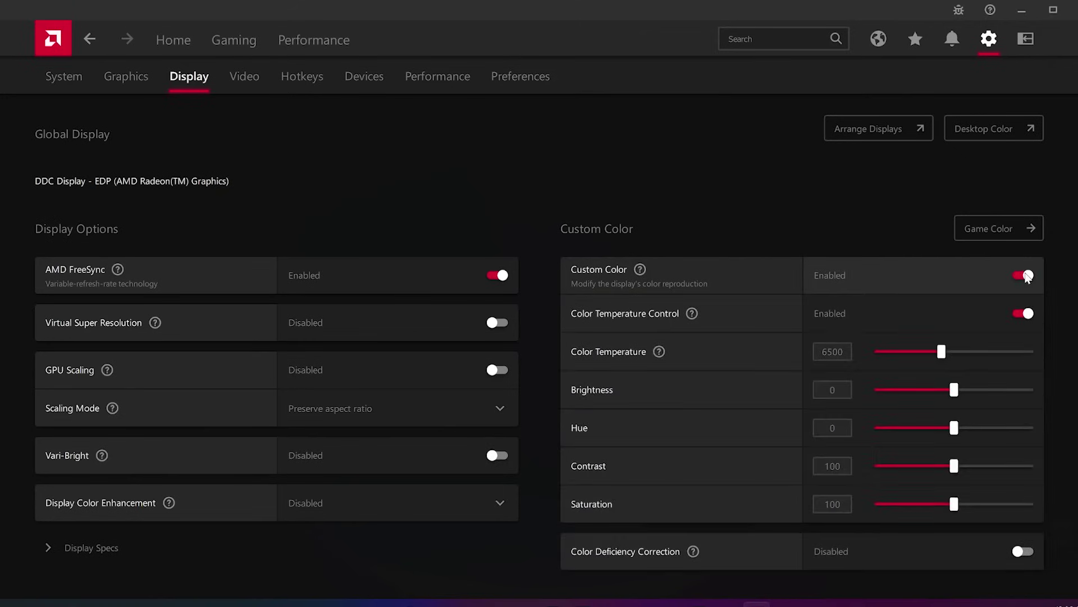
pyautogui.click(1023, 276)
pyautogui.click(1024, 275)
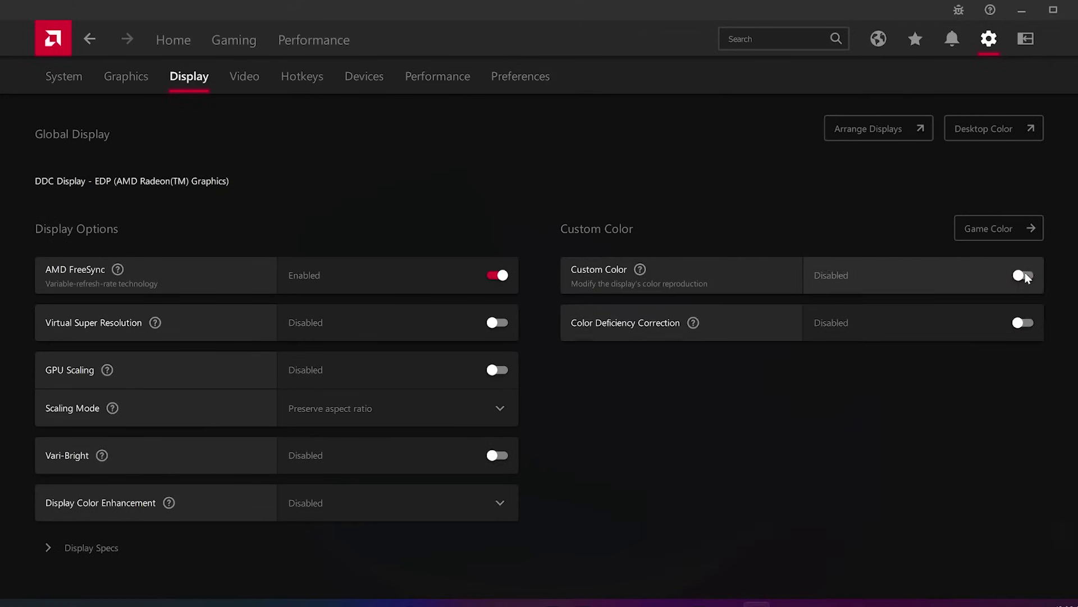
pyautogui.click(91, 547)
pyautogui.scroll(-5, 124, 382)
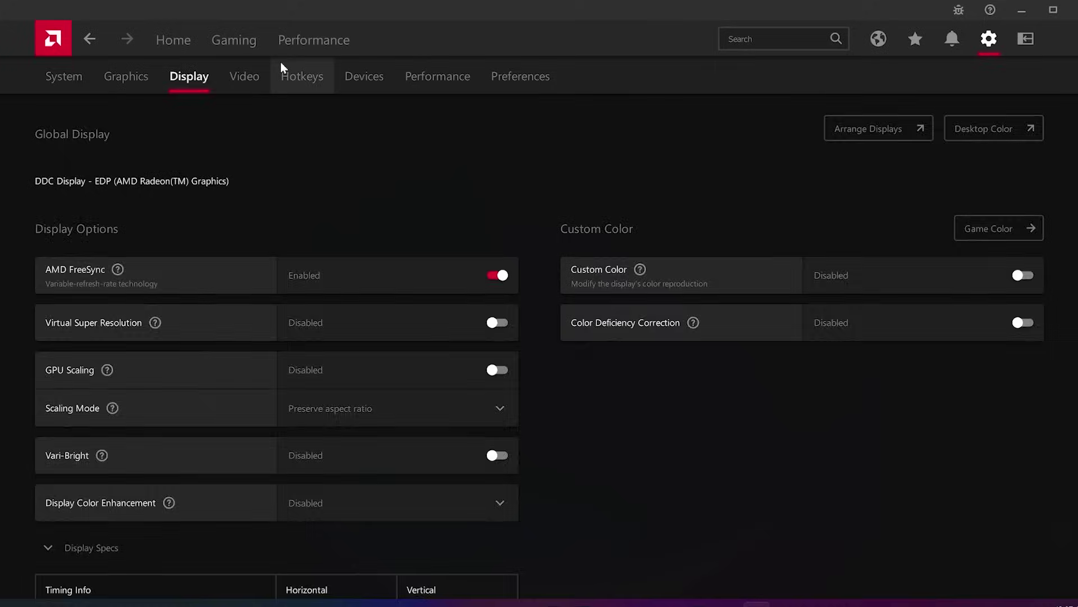
# Step: Try the Enhanced and Sports video profiles and return to the Default profile
pyautogui.click(256, 74)
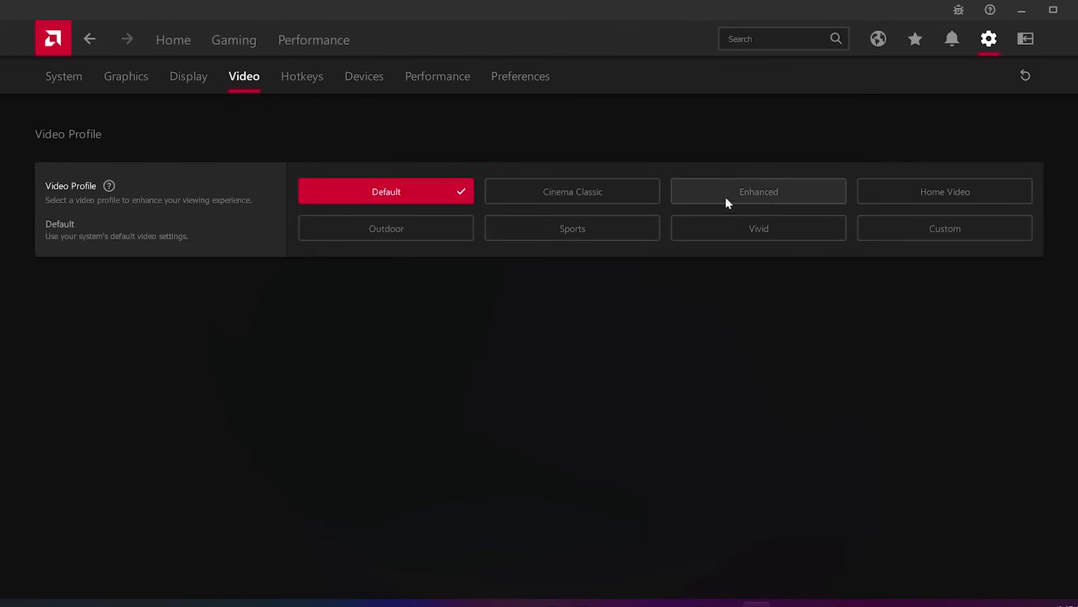
pyautogui.click(773, 197)
pyautogui.click(371, 184)
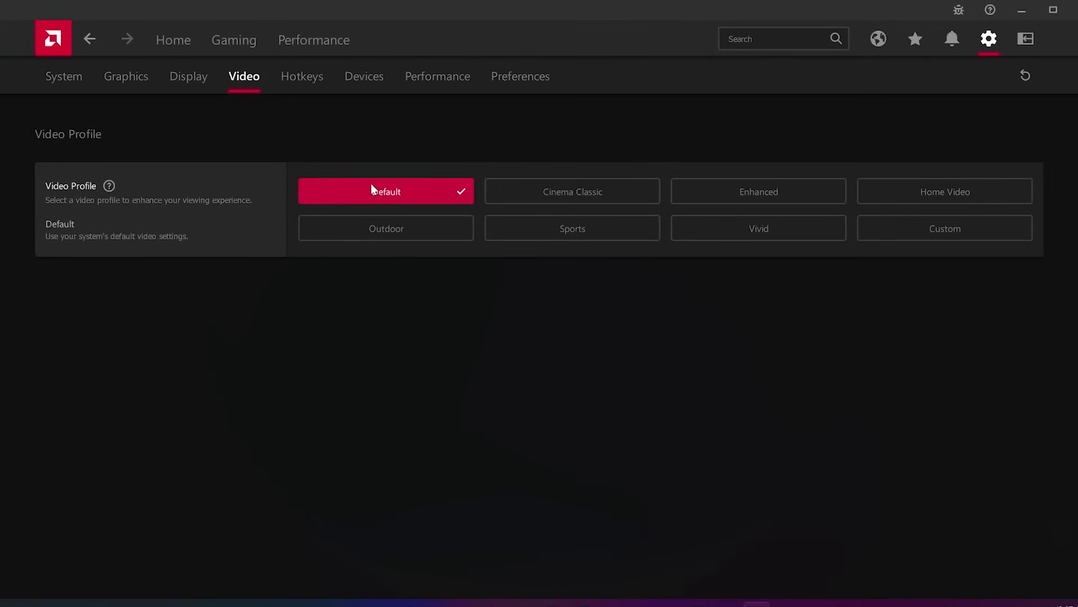
pyautogui.click(529, 220)
pyautogui.click(423, 191)
# Step: View the Hotkeys settings and disable the Web Browser option in the general preferences
pyautogui.click(298, 84)
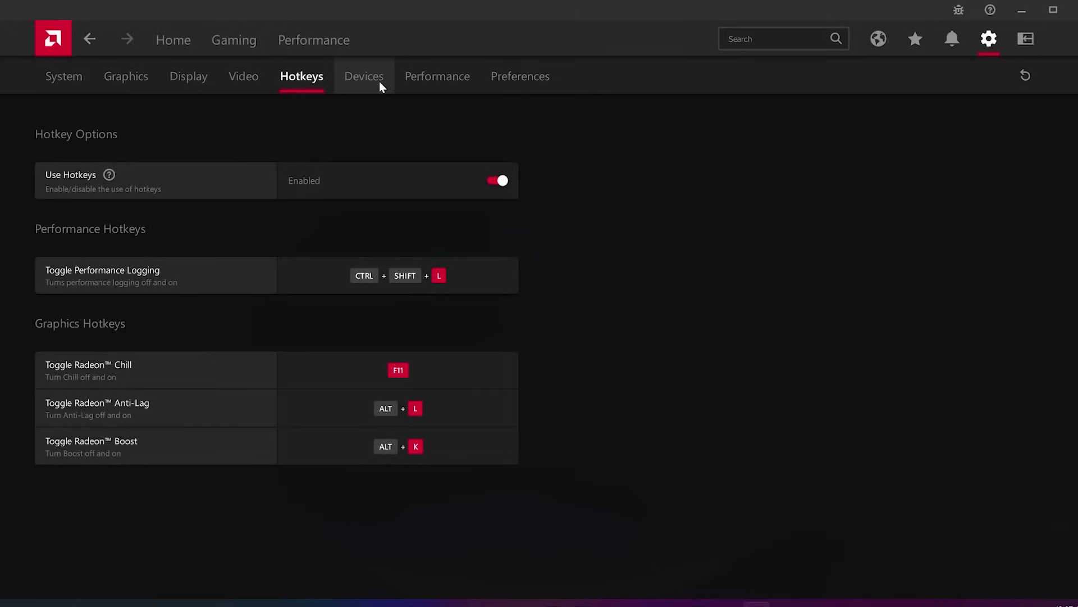
pyautogui.click(517, 83)
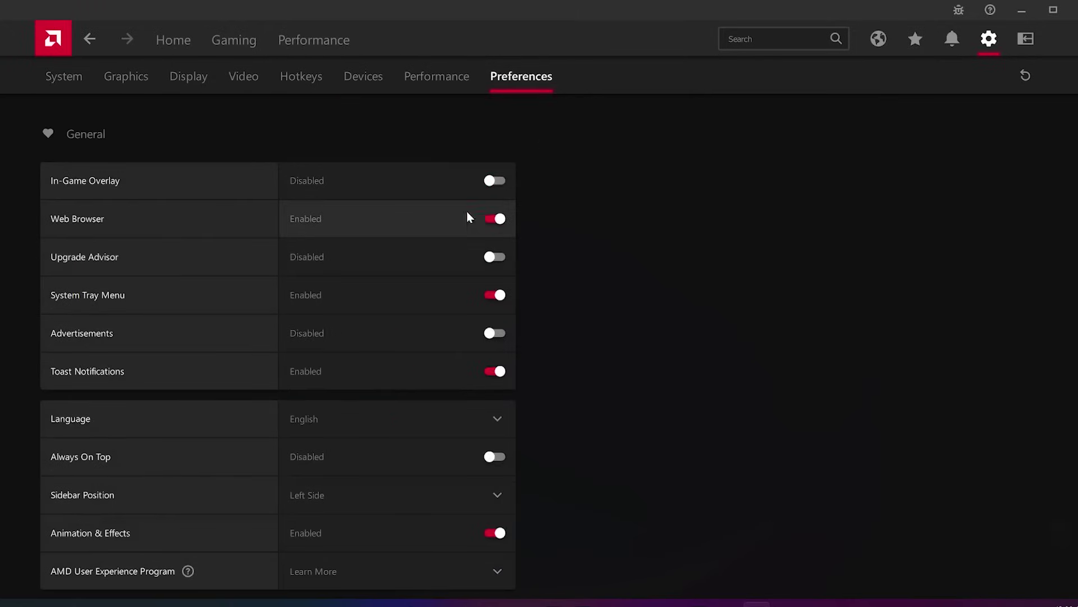
pyautogui.click(494, 219)
pyautogui.click(497, 220)
pyautogui.click(492, 218)
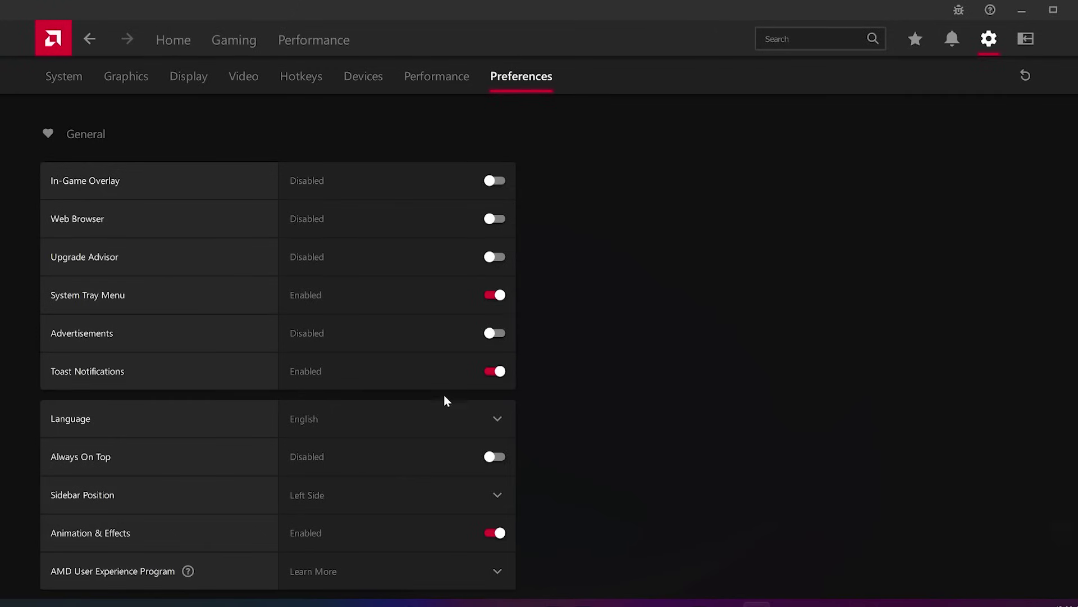
pyautogui.scroll(-1, 443, 398)
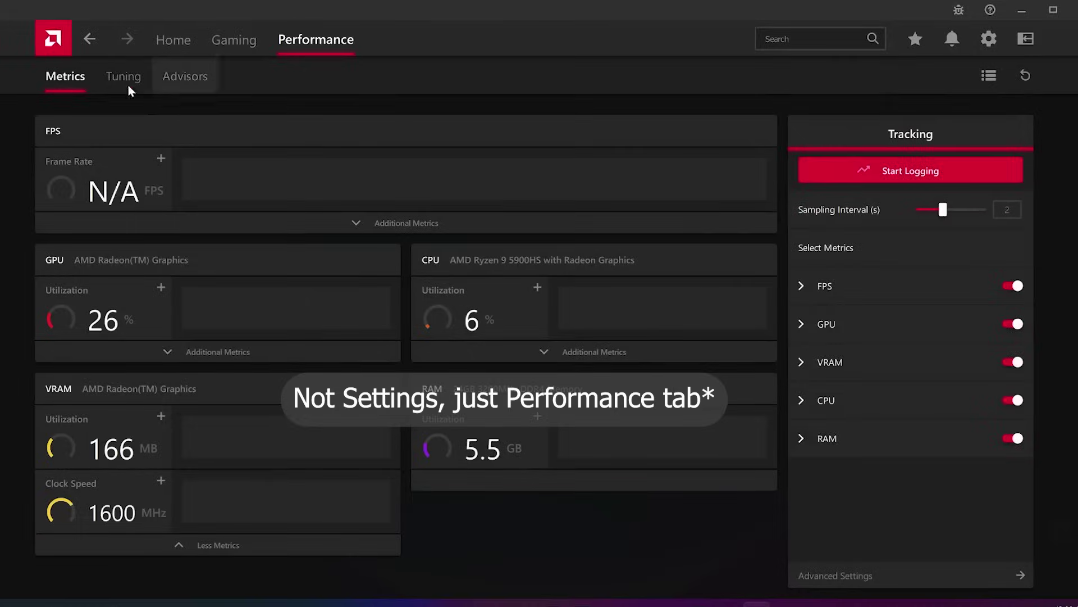
# Step: Overclock the CPU with automatic tuning, accepting the license agreement and the restart, and check the explanation of the overclock offset
pyautogui.click(120, 77)
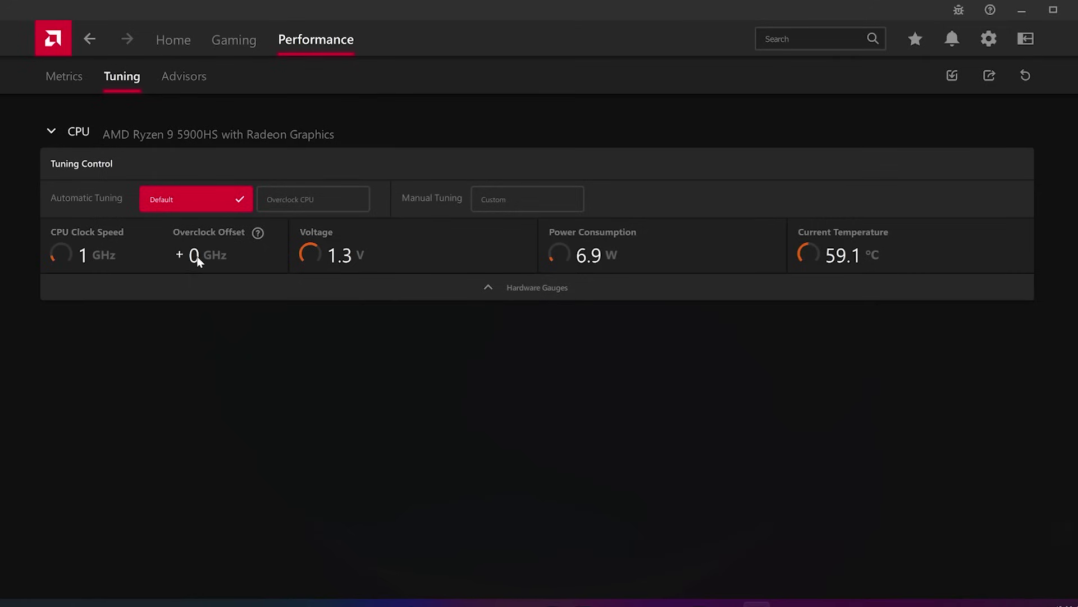
pyautogui.click(323, 208)
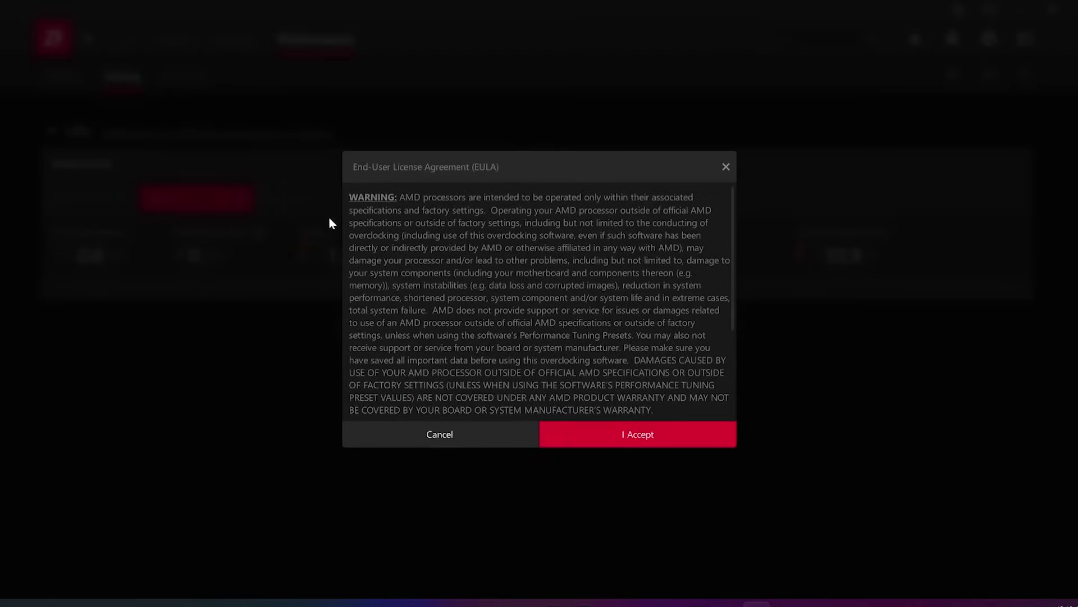
pyautogui.click(607, 434)
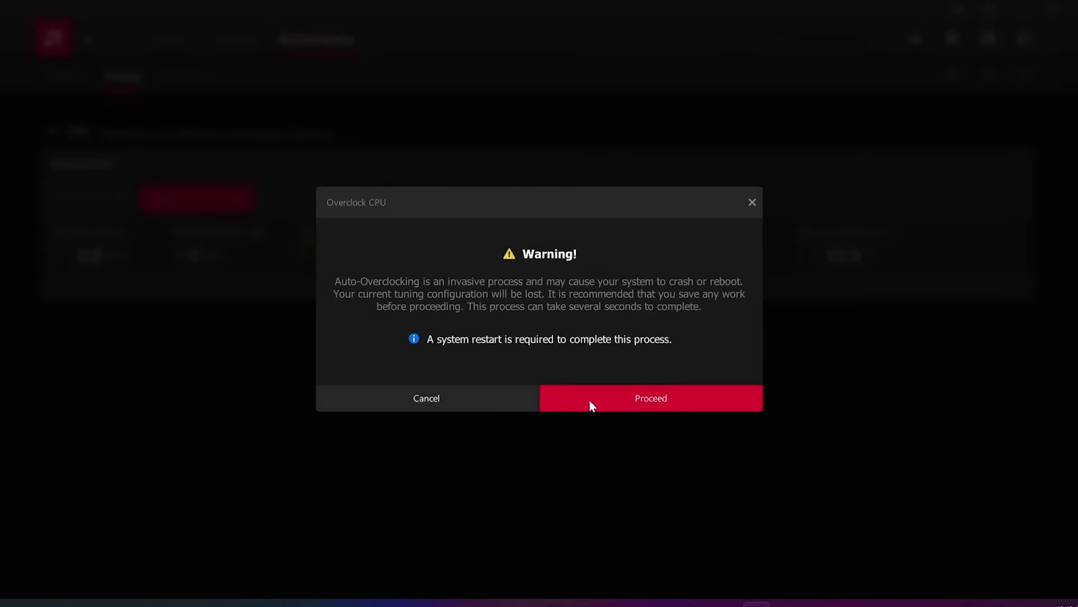
pyautogui.click(574, 397)
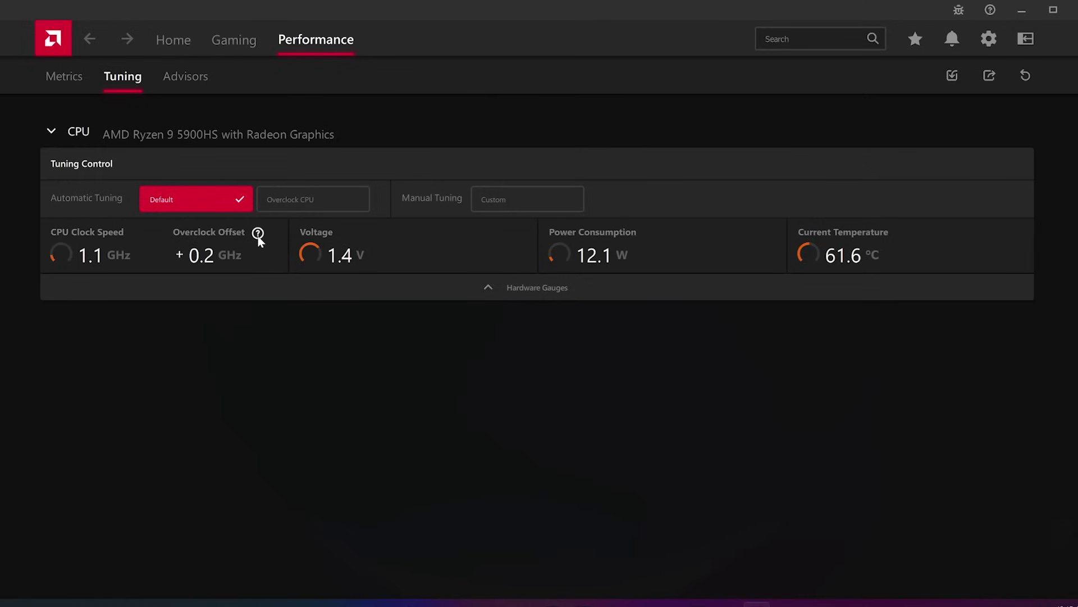
pyautogui.moveTo(258, 236)
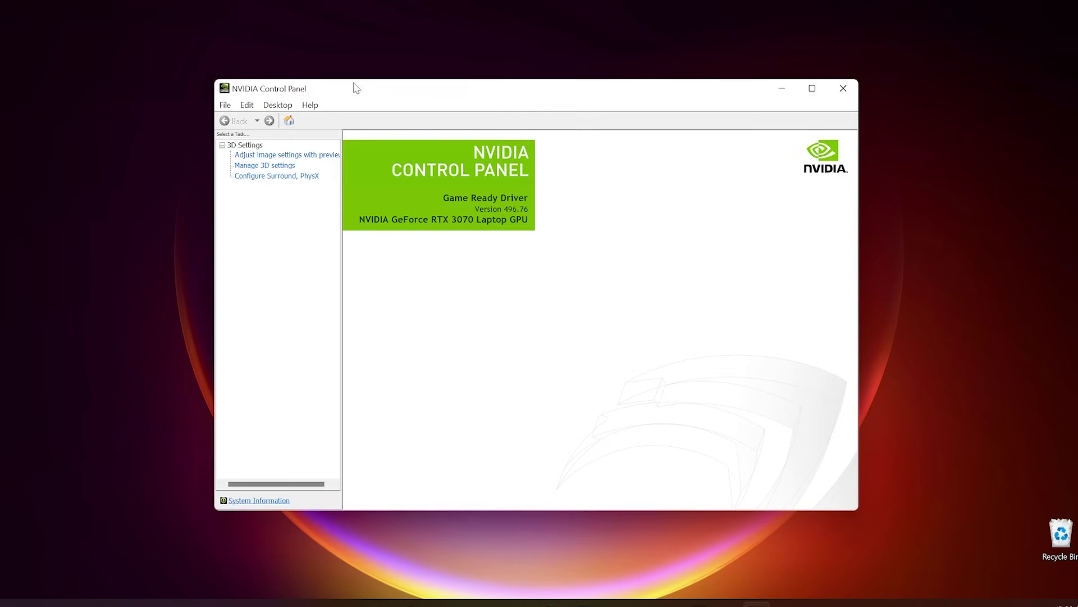
# Step: Switch to the NVIDIA Control Panel and look through its system information, 3D settings and display pages, including G-SYNC and desktop color
pyautogui.moveTo(374, 91); pyautogui.dragTo(381, 96)
pyautogui.click(367, 110)
pyautogui.click(413, 161)
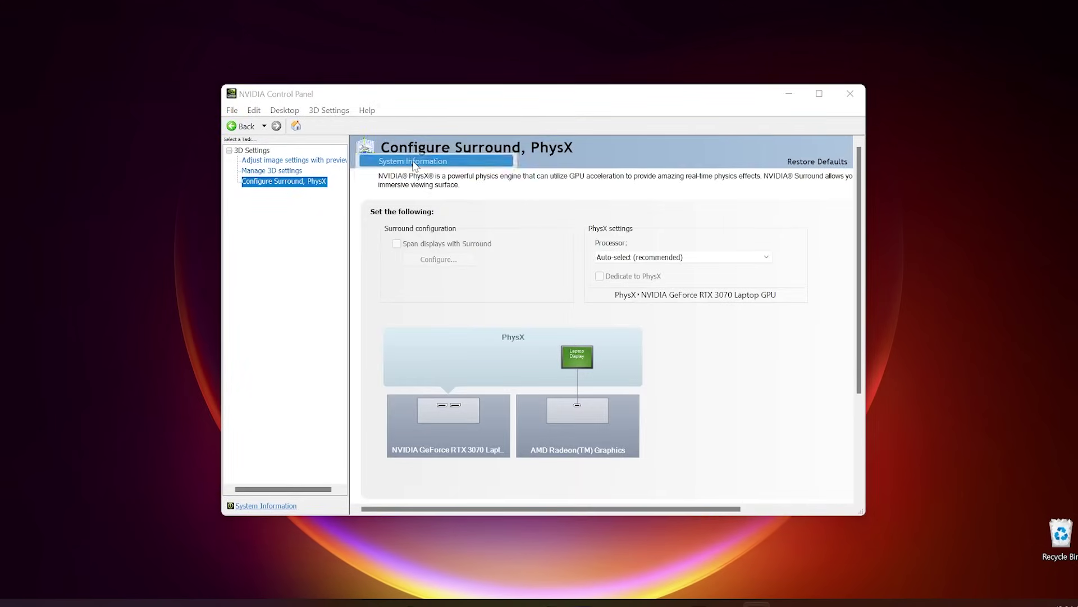
pyautogui.moveTo(702, 315); pyautogui.dragTo(705, 336)
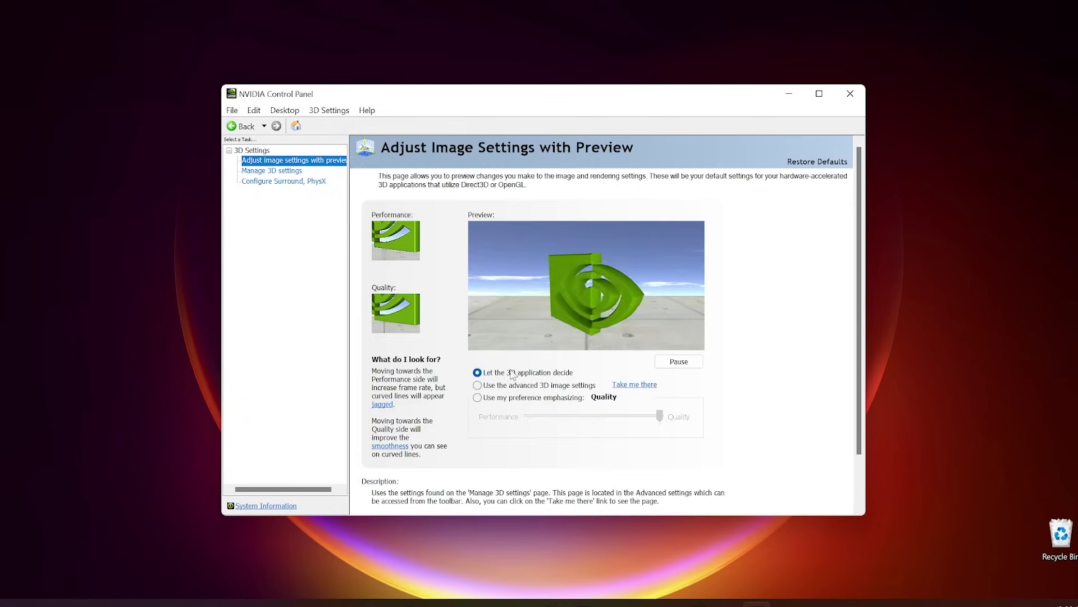
pyautogui.click(292, 172)
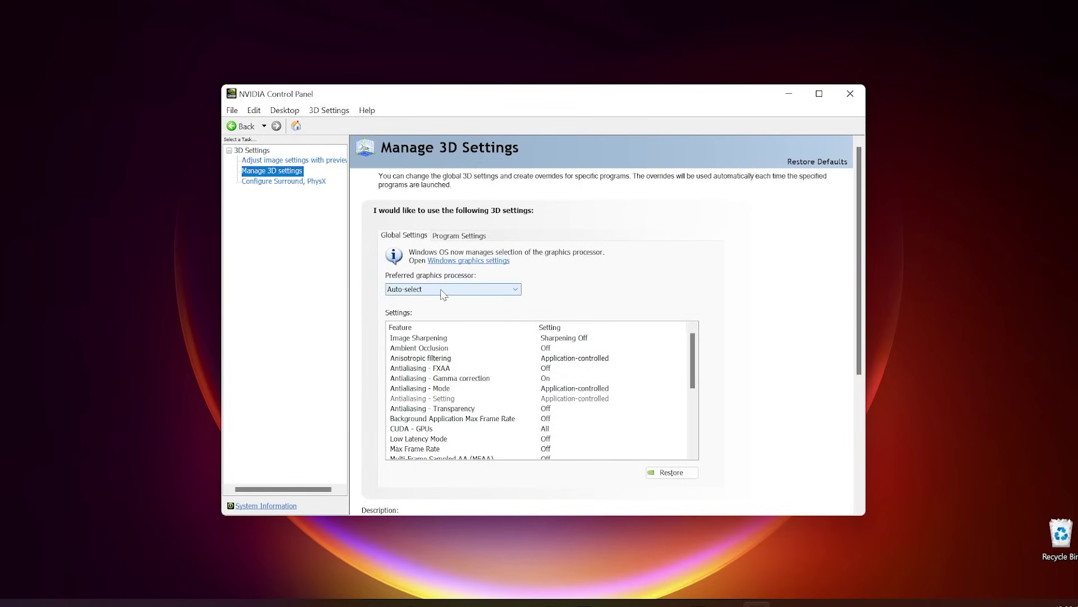
pyautogui.click(267, 188)
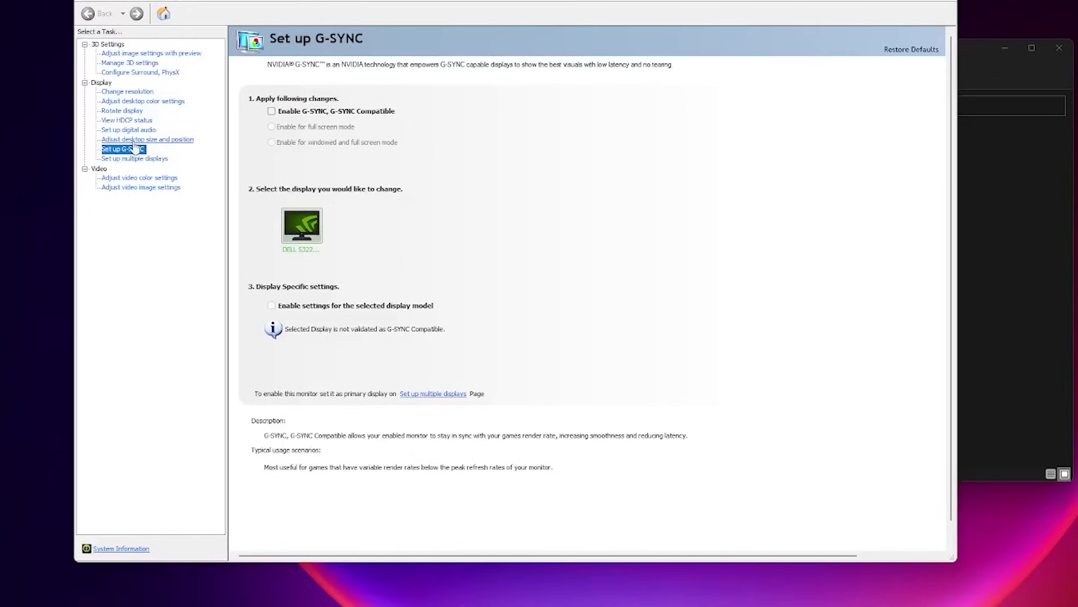
pyautogui.click(272, 112)
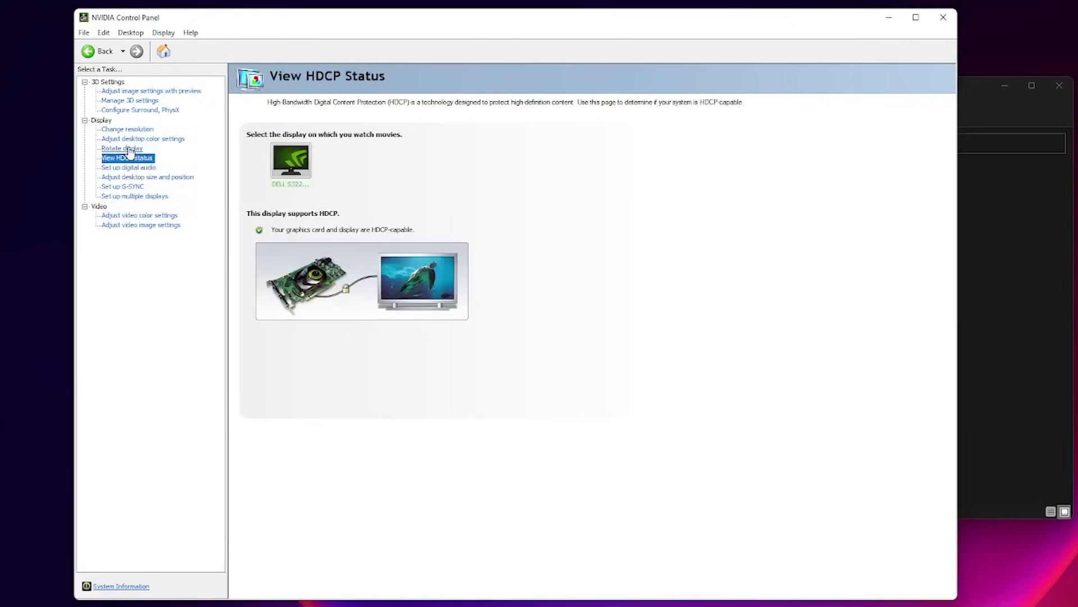
pyautogui.click(130, 139)
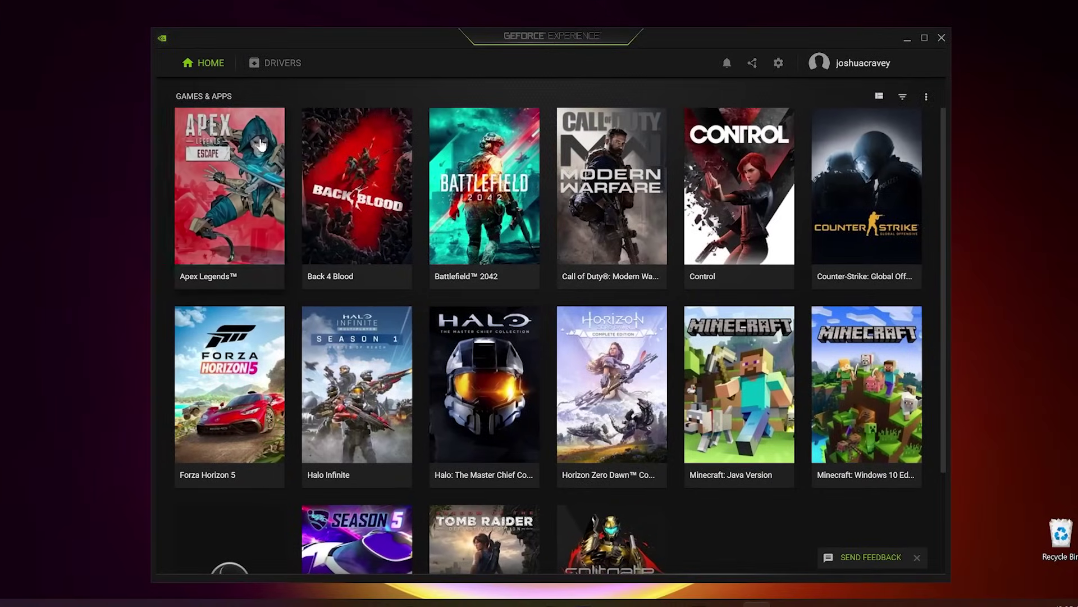
# Step: Switch to GeForce Experience and check for graphics driver updates
pyautogui.click(280, 66)
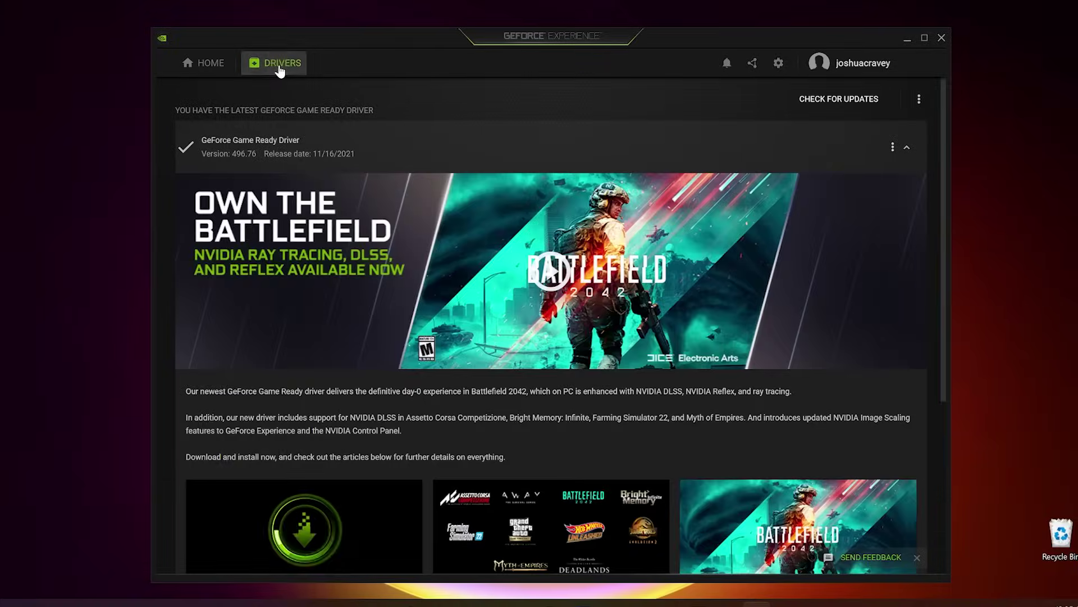
pyautogui.click(842, 104)
# Step: Open the custom installation options of the Game Ready Driver, select a clean installation, and cancel the installation
pyautogui.click(825, 145)
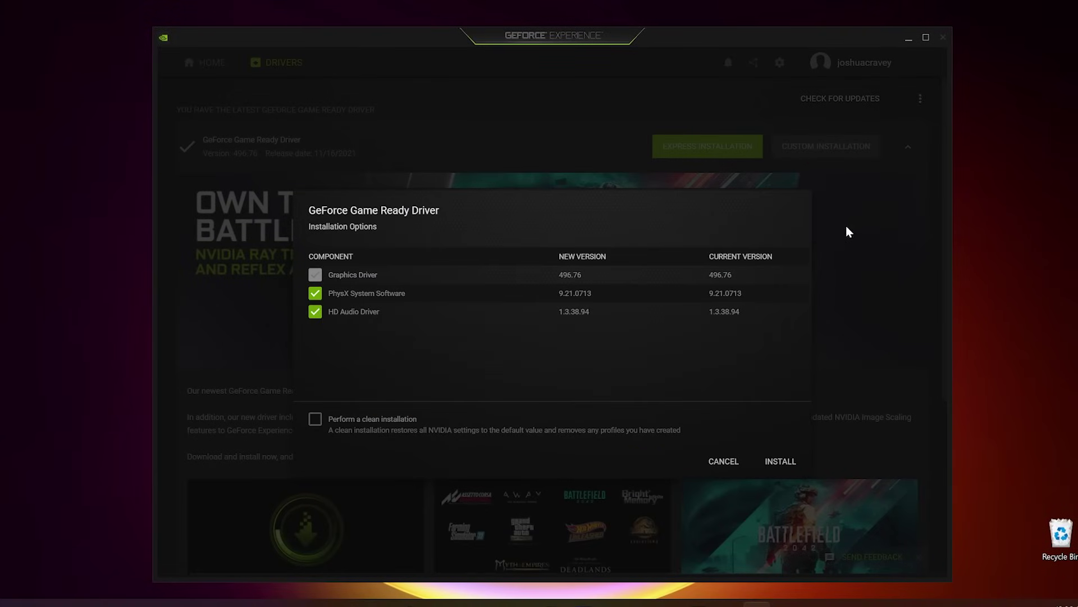
pyautogui.click(315, 423)
pyautogui.click(710, 463)
pyautogui.click(909, 148)
pyautogui.click(910, 149)
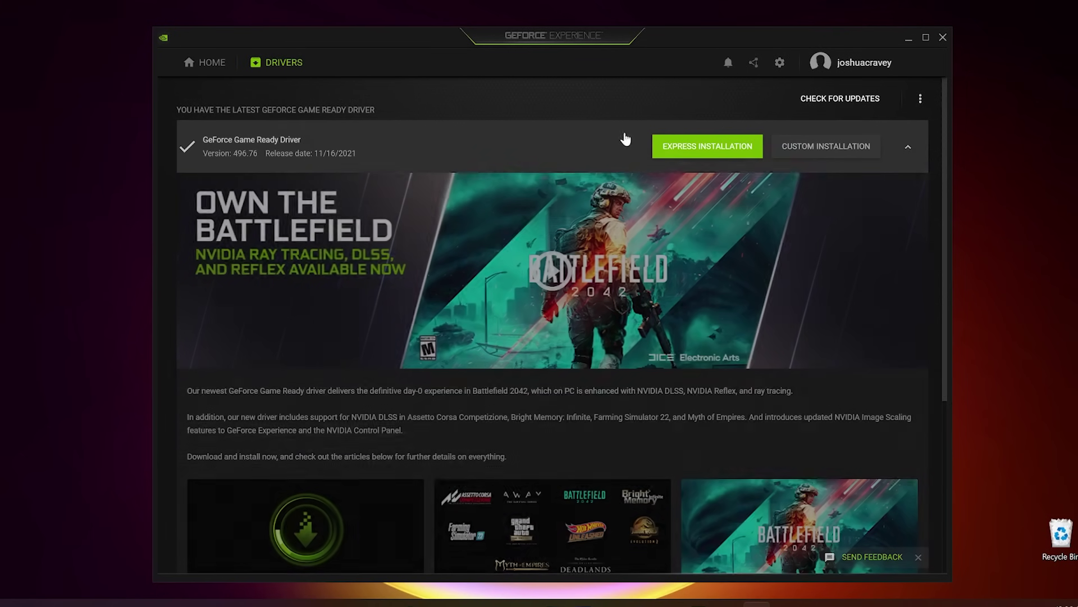
# Step: View the Game Ready and Studio driver preferences and check for driver updates again
pyautogui.click(920, 99)
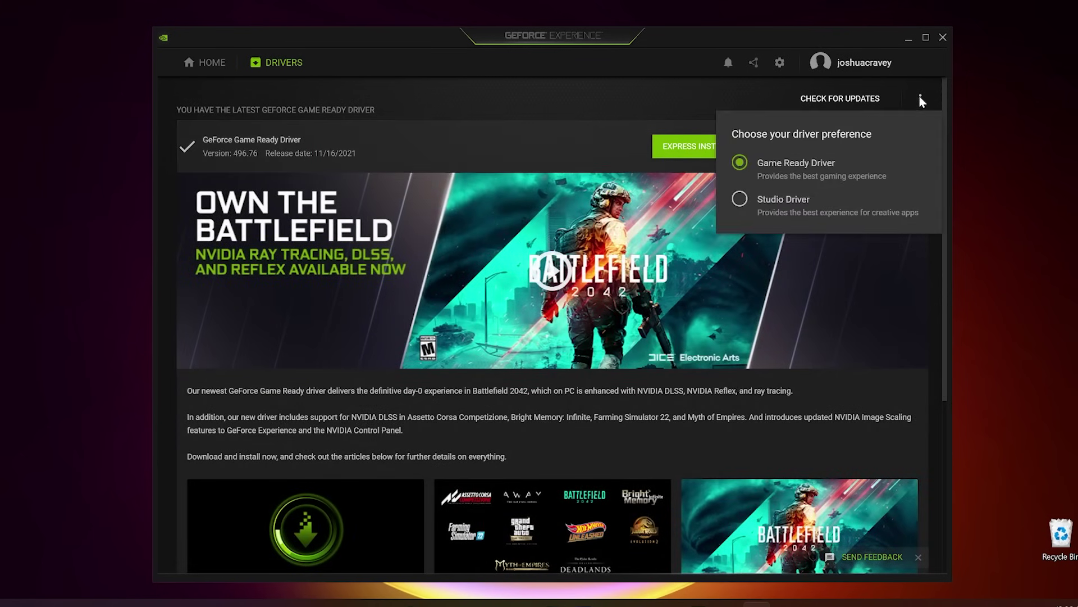
pyautogui.click(840, 98)
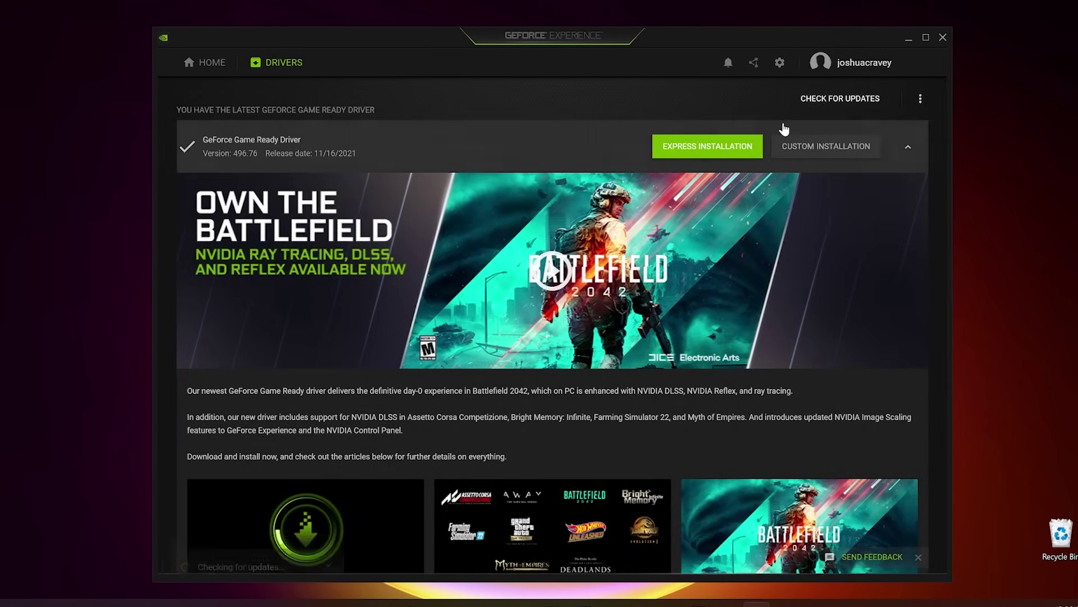
pyautogui.click(824, 100)
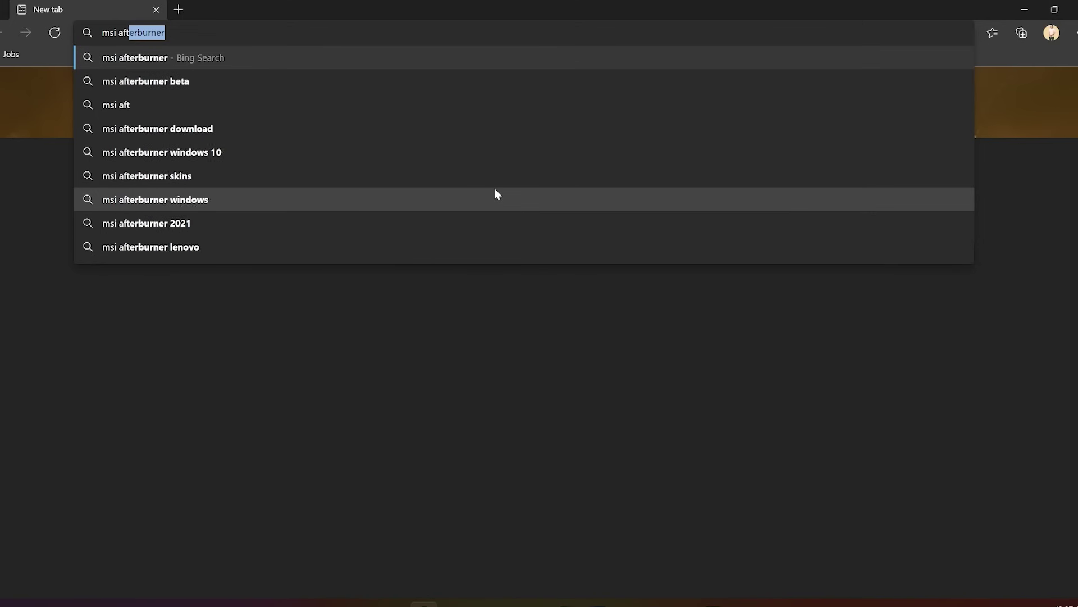
# Step: Switch to the browser, search for "msi afterburner", and open the Afterburner page on MSI's site
pyautogui.press('Return')
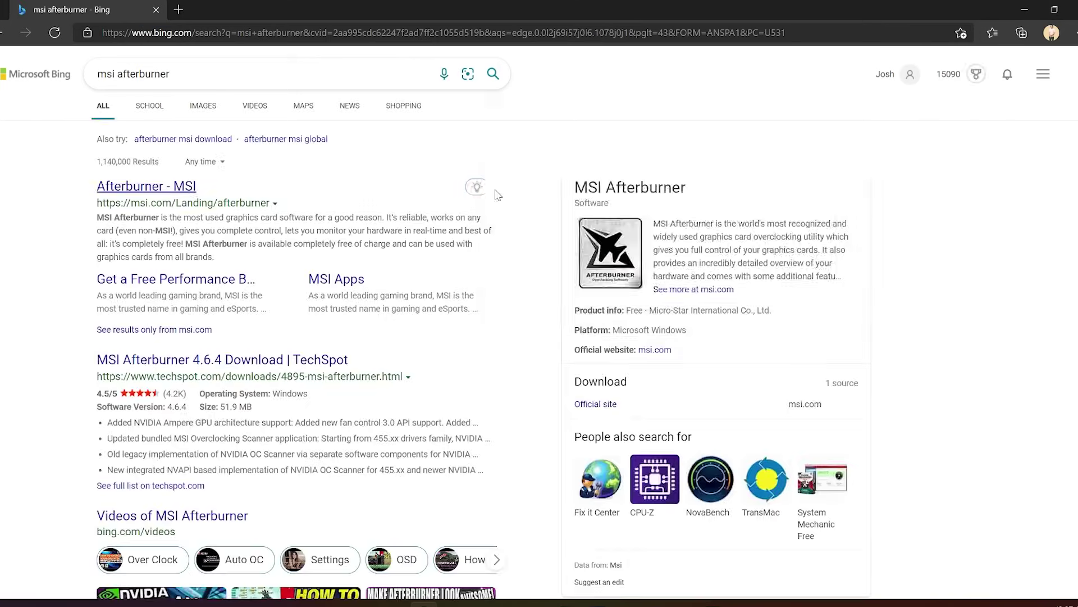
pyautogui.click(166, 186)
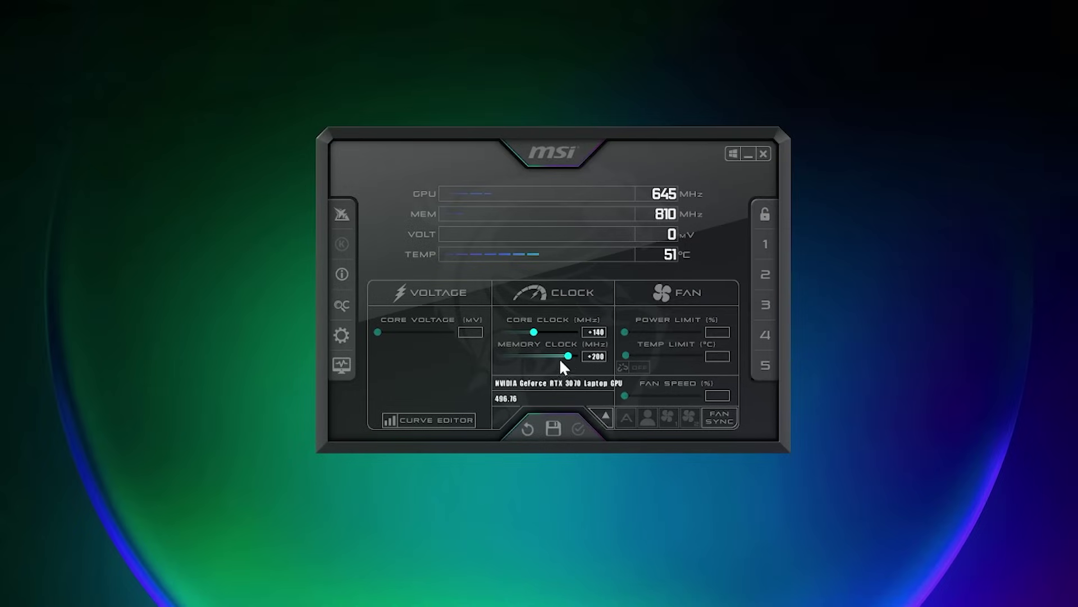
# Step: In MSI Afterburner, set the memory clock offset to +133 MHz and open the hardware monitoring properties
pyautogui.moveTo(567, 356)
pyautogui.mouseDown()
pyautogui.moveTo(580, 356)
pyautogui.moveTo(546, 356)
pyautogui.moveTo(560, 353)
pyautogui.mouseUp()
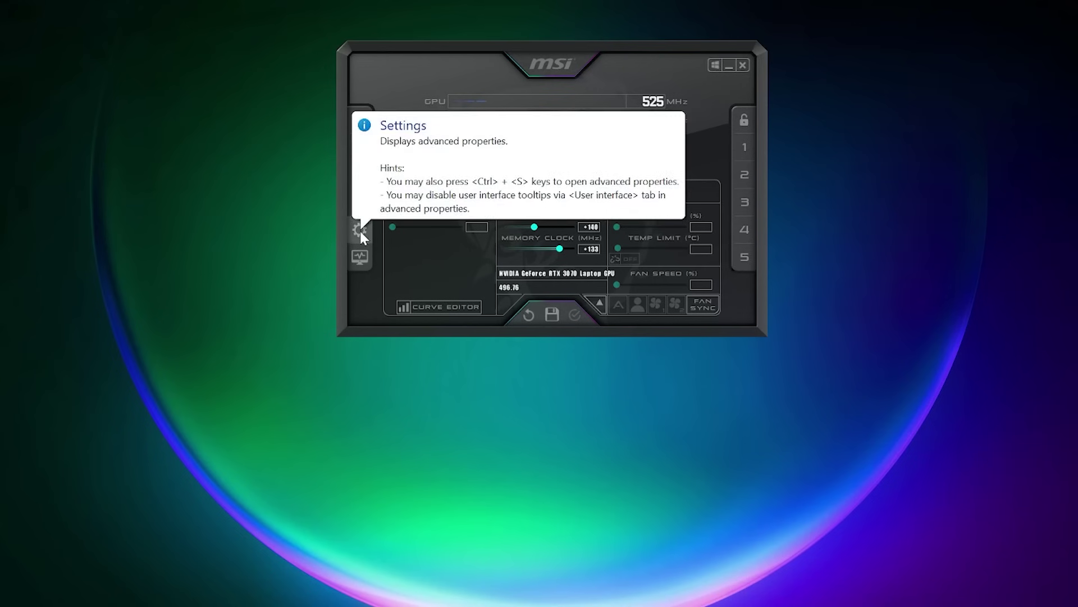
pyautogui.click(359, 230)
pyautogui.moveTo(480, 14); pyautogui.dragTo(517, 7)
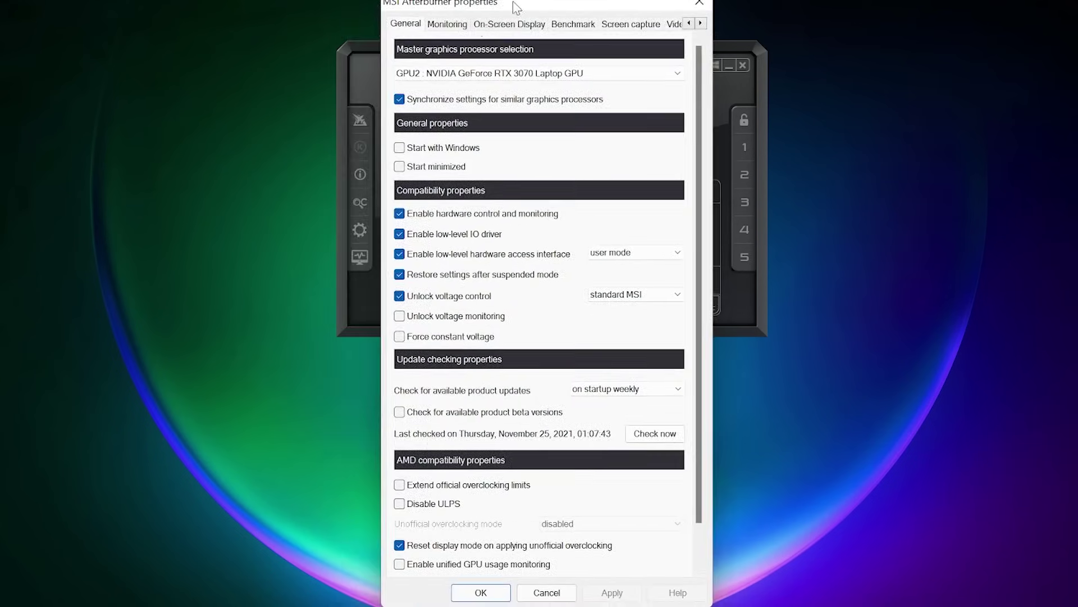
pyautogui.click(447, 24)
pyautogui.moveTo(488, 3); pyautogui.dragTo(501, 1)
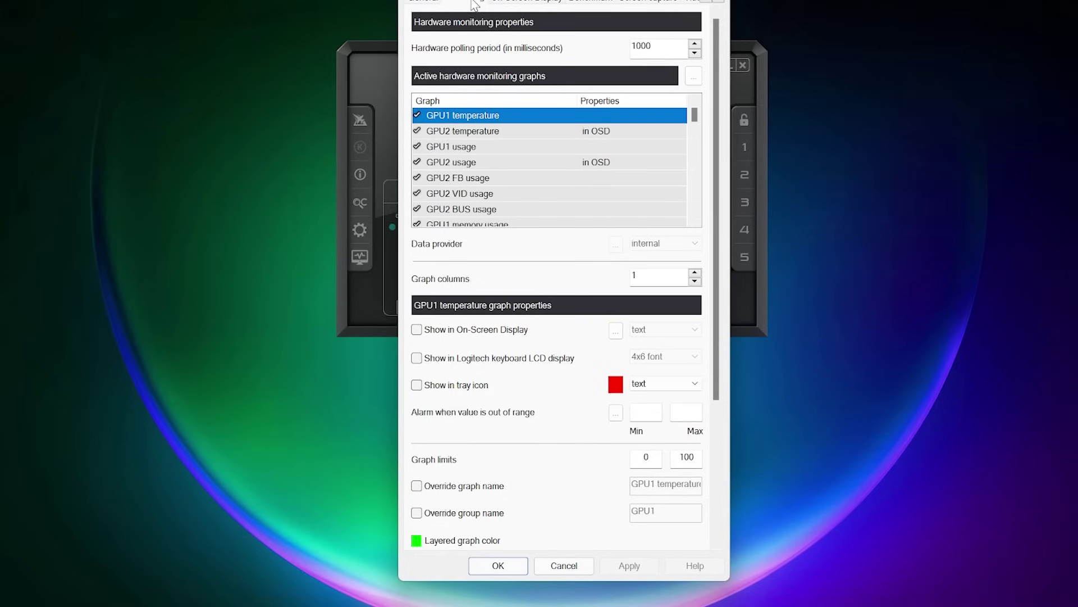
# Step: Check the on-screen display settings of the GPU2 temperature, GPU2 usage and GPU2 power graphs
pyautogui.click(500, 132)
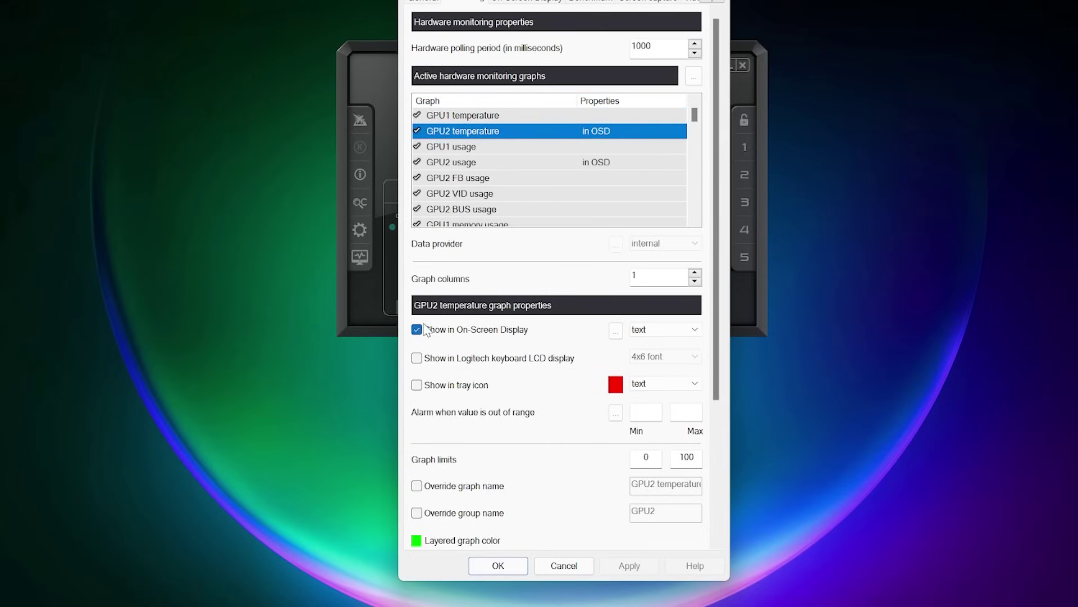
pyautogui.click(595, 164)
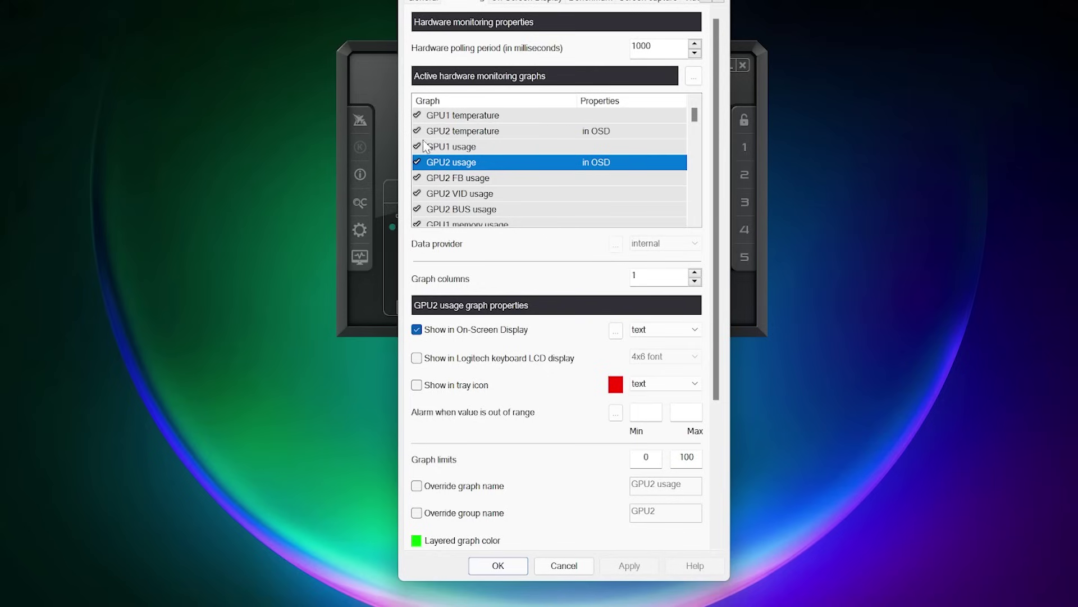
pyautogui.scroll(-2, 697, 128)
pyautogui.scroll(-3, 697, 133)
pyautogui.scroll(1, 669, 144)
pyautogui.click(475, 178)
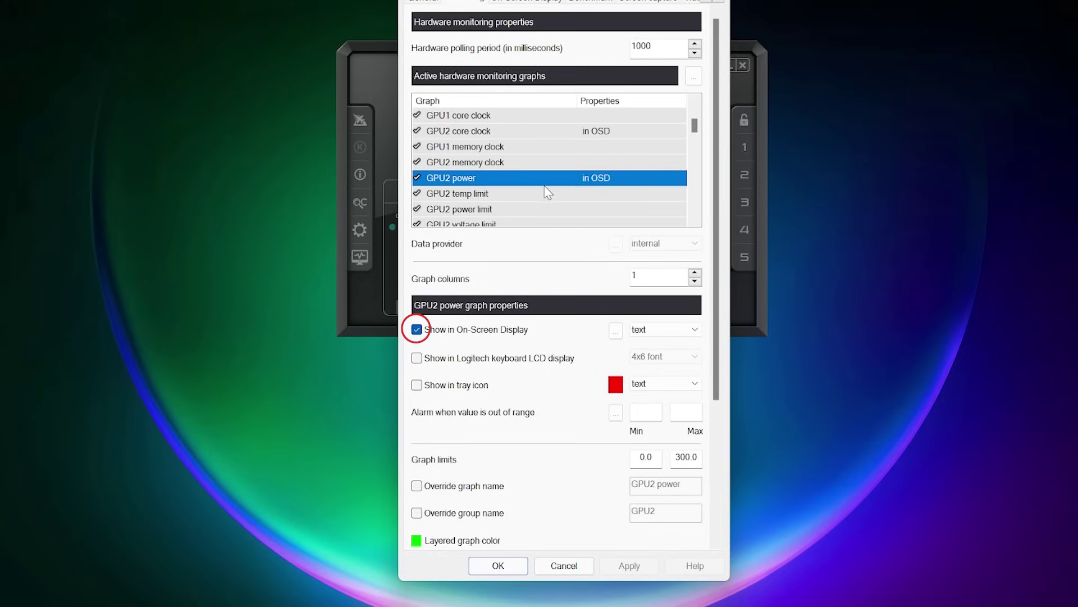
# Step: Check the on-screen display settings of the CPU temperature graph and the framerate graphs further down the list
pyautogui.scroll(-10, 508, 141)
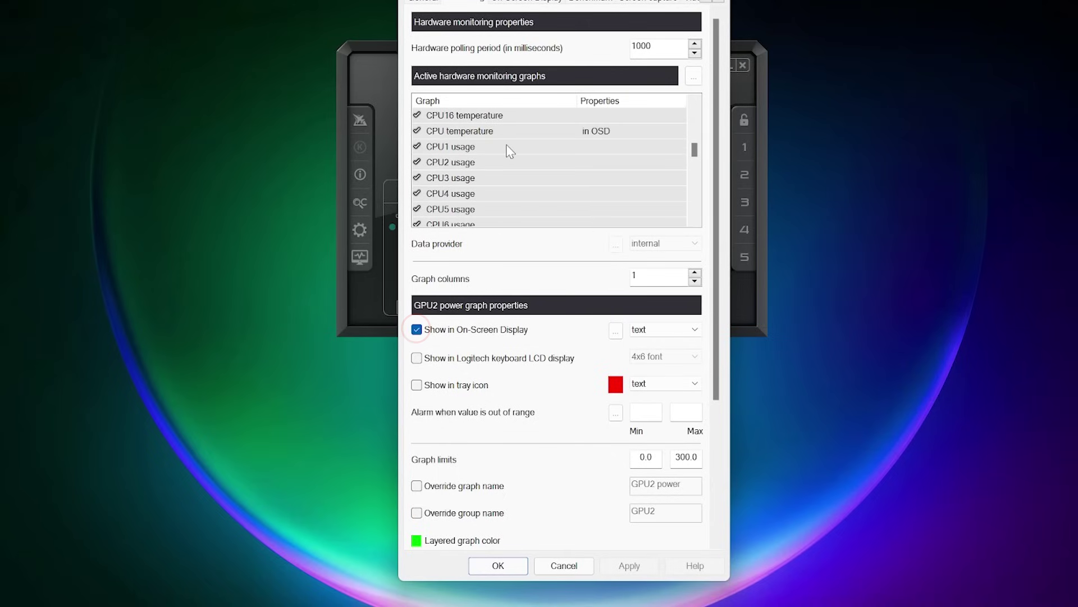
pyautogui.click(487, 132)
pyautogui.scroll(-5, 507, 181)
pyautogui.click(489, 163)
pyautogui.scroll(-5, 489, 178)
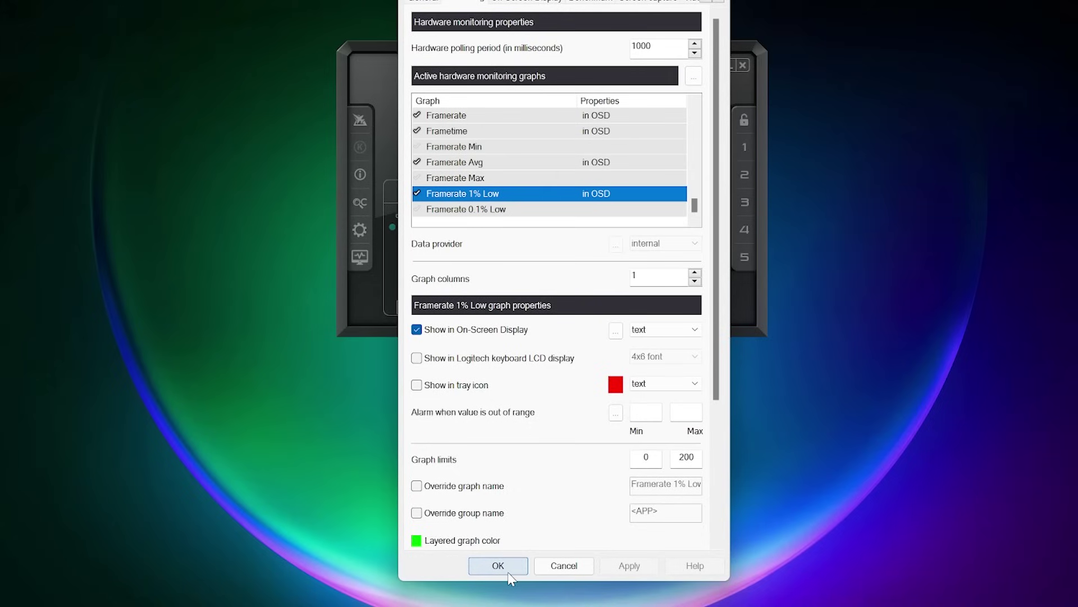
# Step: View the On-Screen Display hotkeys and the Benchmark properties, and return to the General properties
pyautogui.click(539, 5)
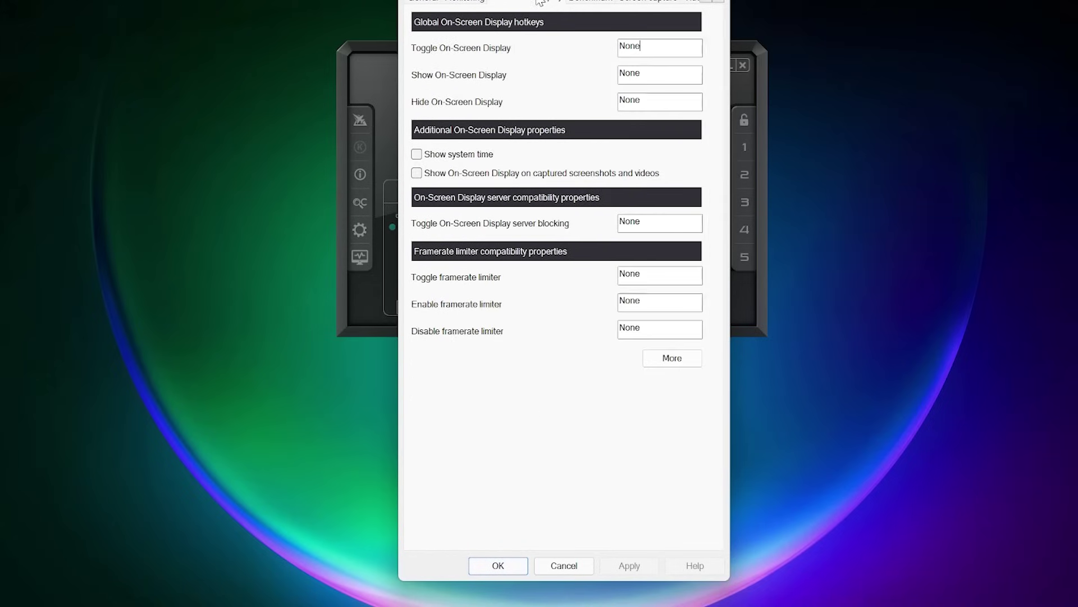
pyautogui.click(575, 5)
pyautogui.click(423, 3)
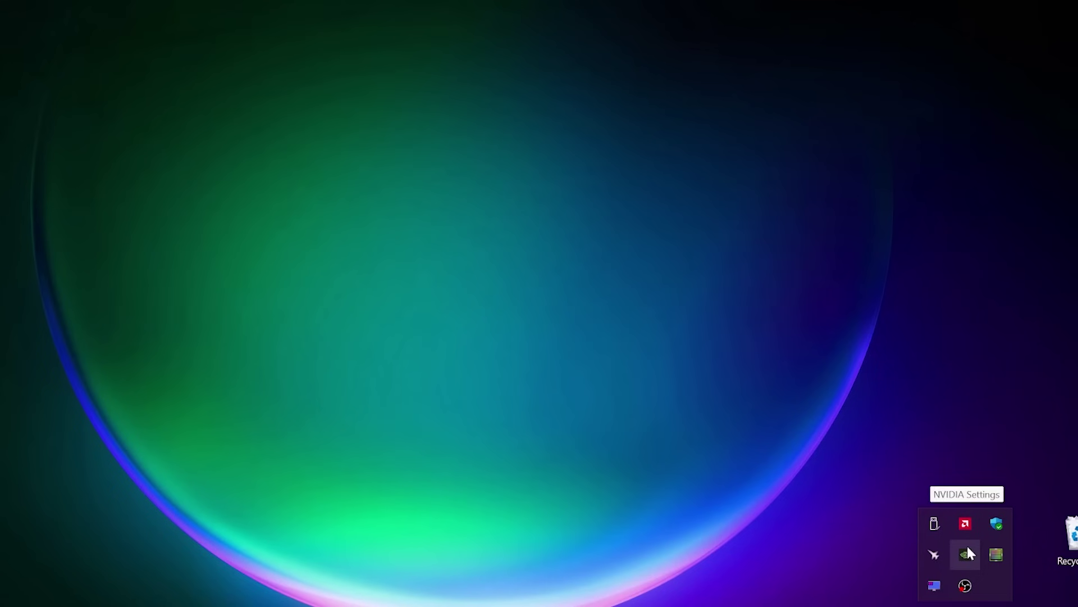
# Step: Open RivaTuner Statistics Server, review its global on-screen display settings, and minimize it
pyautogui.moveTo(990, 551)
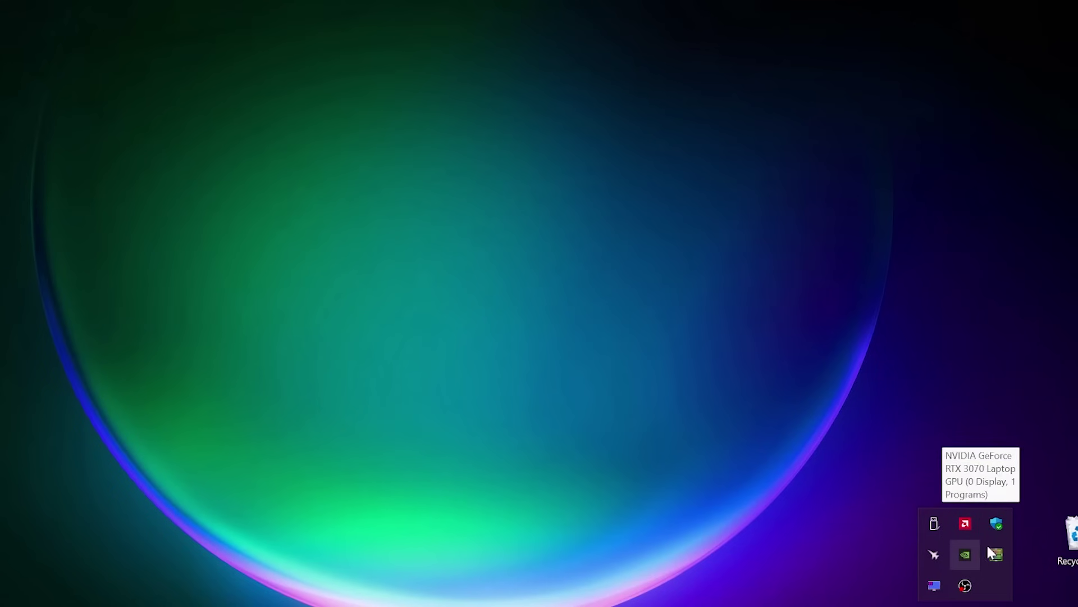
pyautogui.click(934, 585)
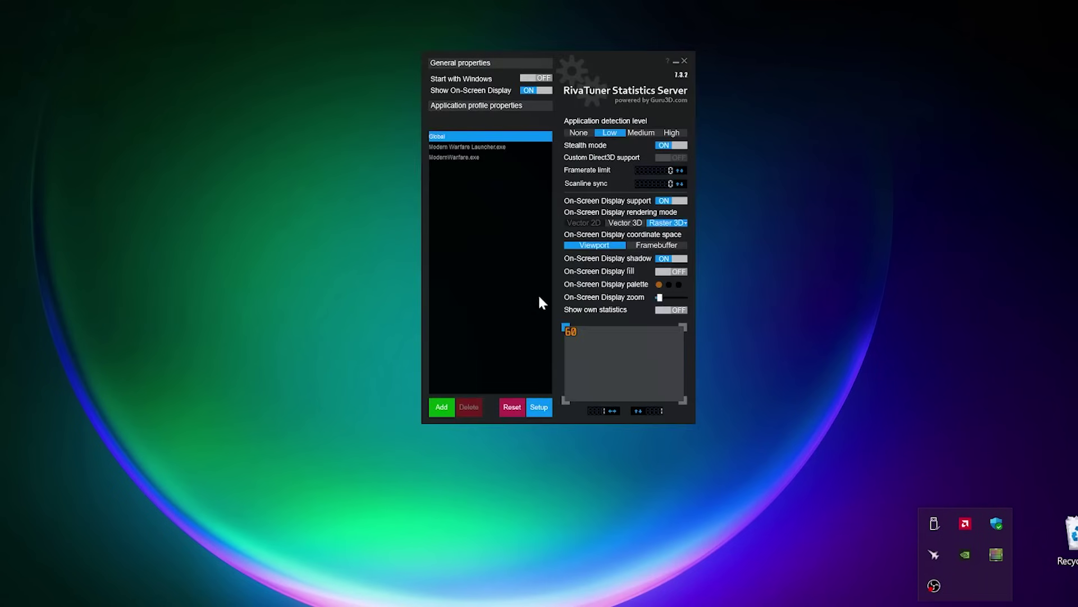
pyautogui.moveTo(591, 55)
pyautogui.mouseDown()
pyautogui.moveTo(595, 44)
pyautogui.moveTo(588, 53)
pyautogui.mouseUp()
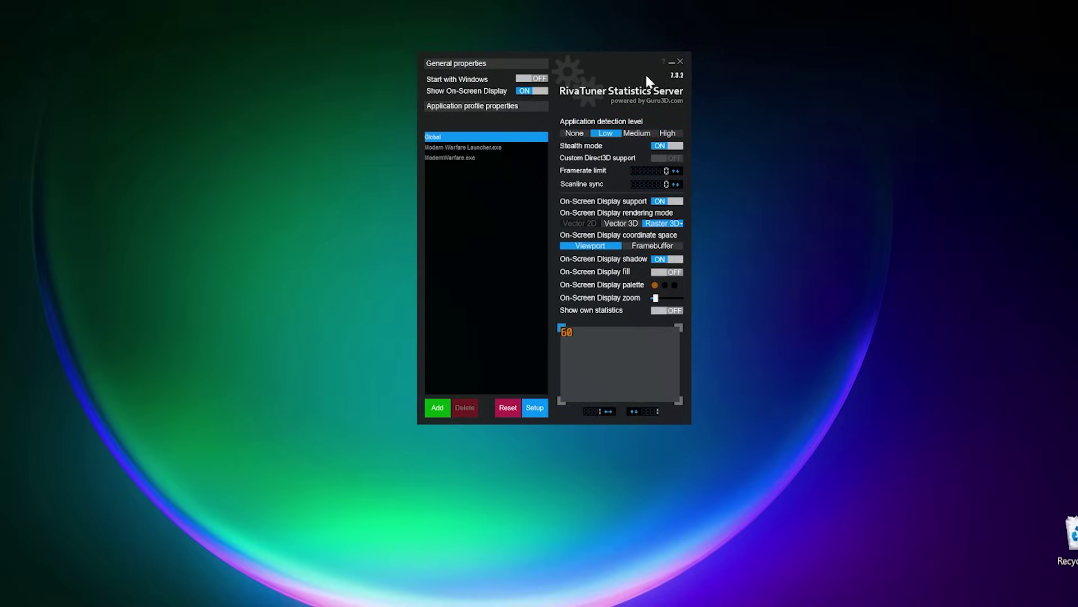
pyautogui.click(673, 63)
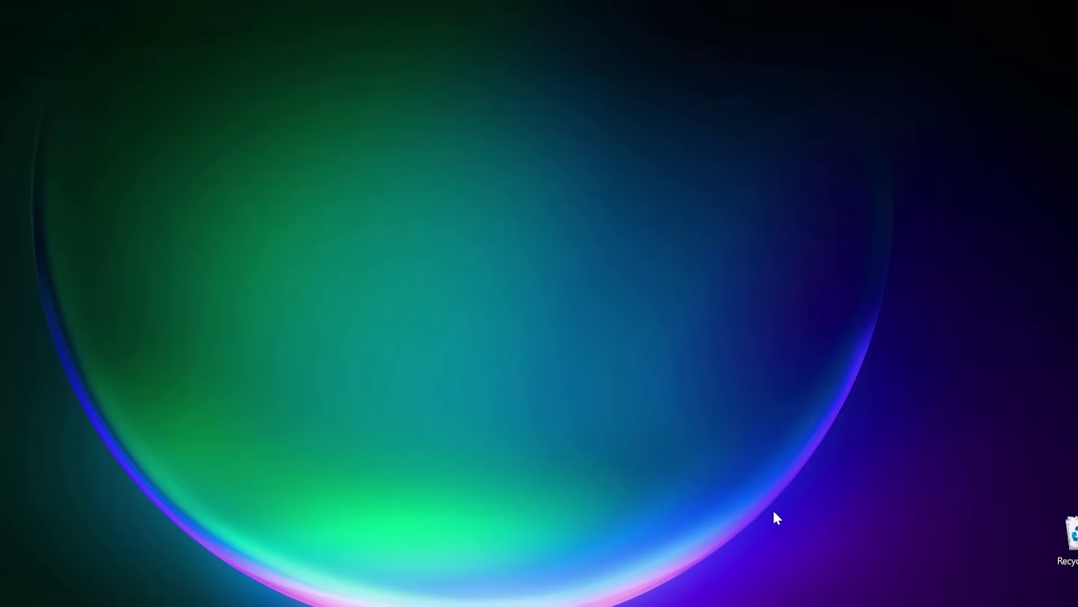
pyautogui.click(964, 593)
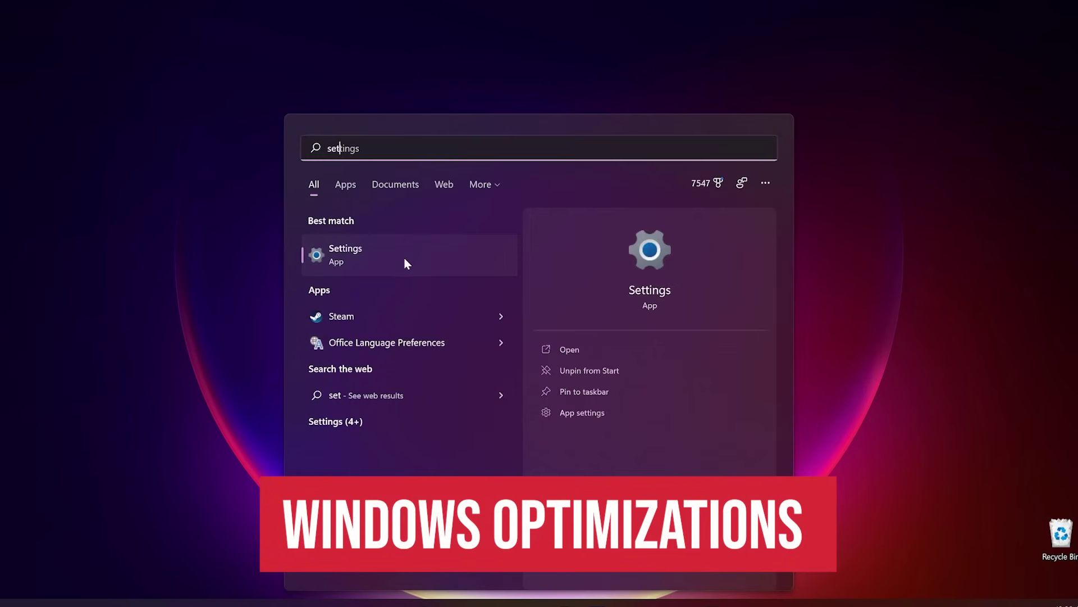
# Step: Switch to Windows Settings, search for "hello", and view the Windows Hello fingerprint recognition sign-in options
pyautogui.click(404, 256)
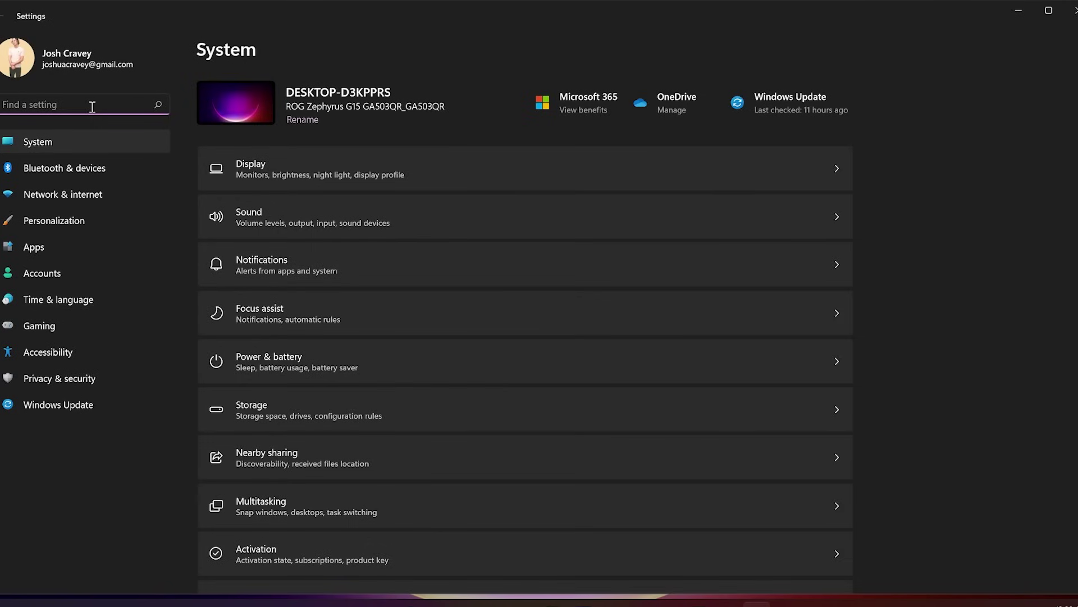
pyautogui.write('hello')
pyautogui.press('Return')
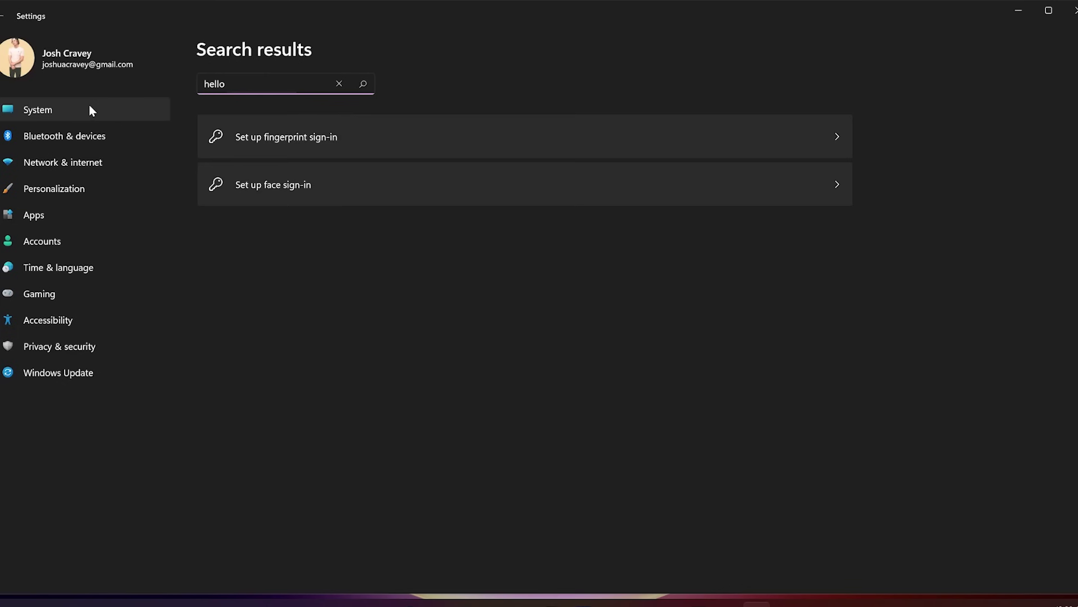
pyautogui.click(334, 136)
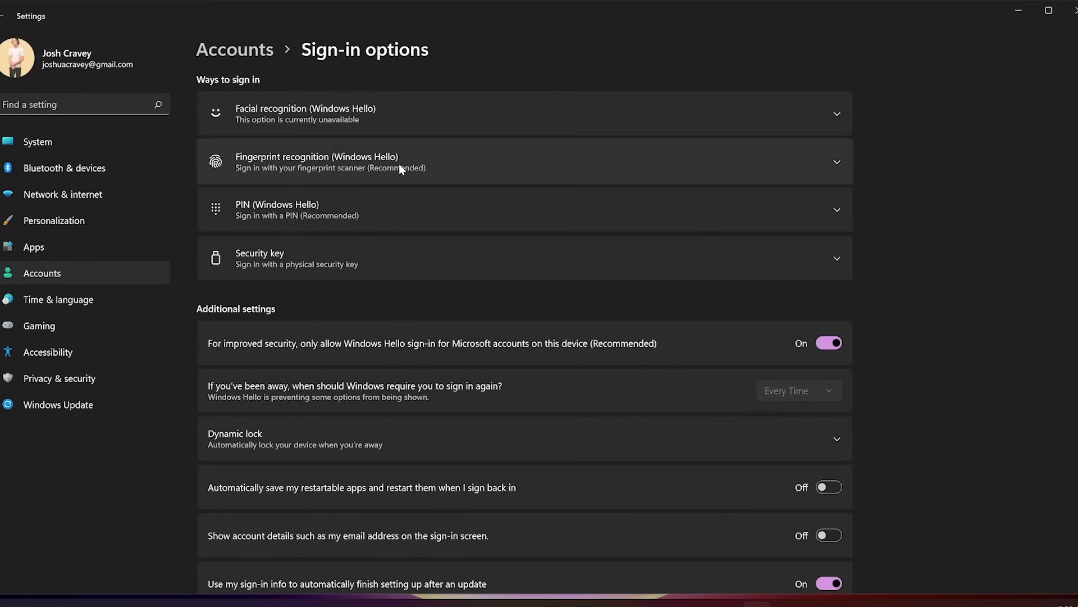
pyautogui.click(421, 169)
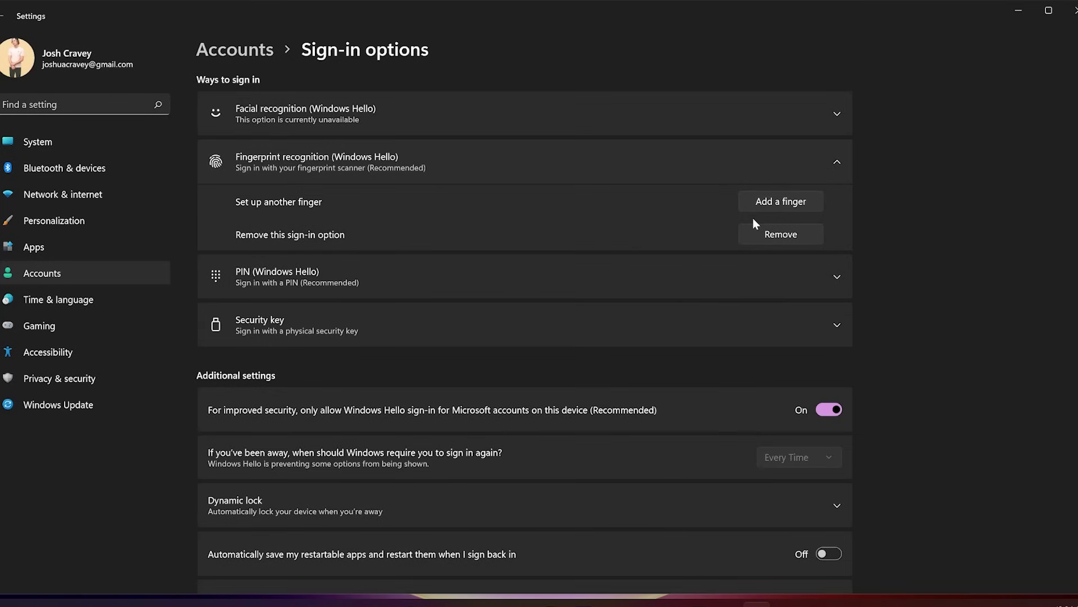
# Step: Review the Xbox Game Bar and Captures settings in the Gaming category, and open Game Mode
pyautogui.click(40, 324)
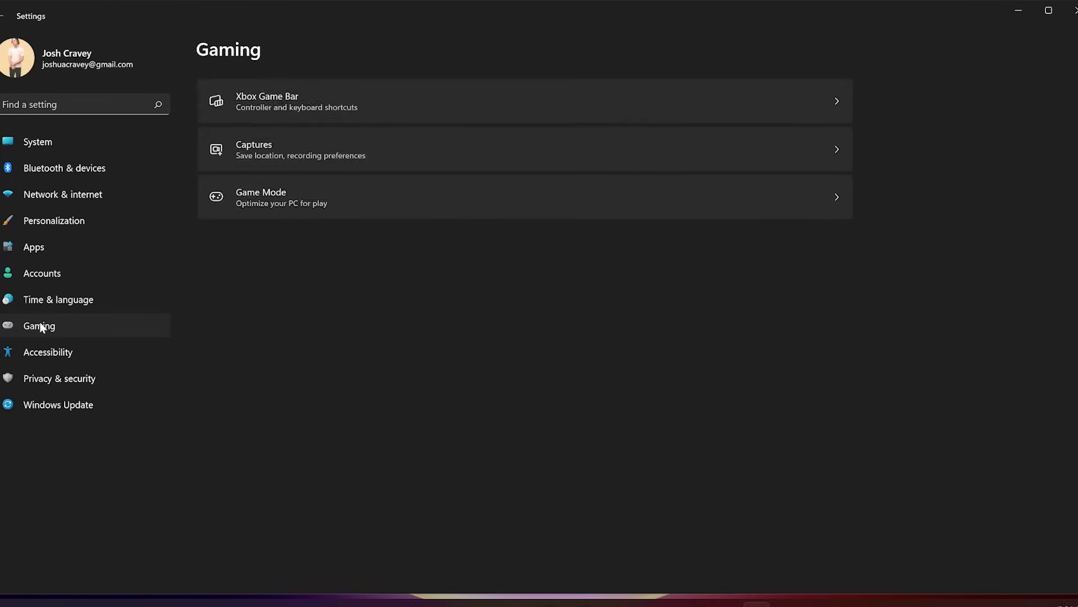
pyautogui.click(438, 113)
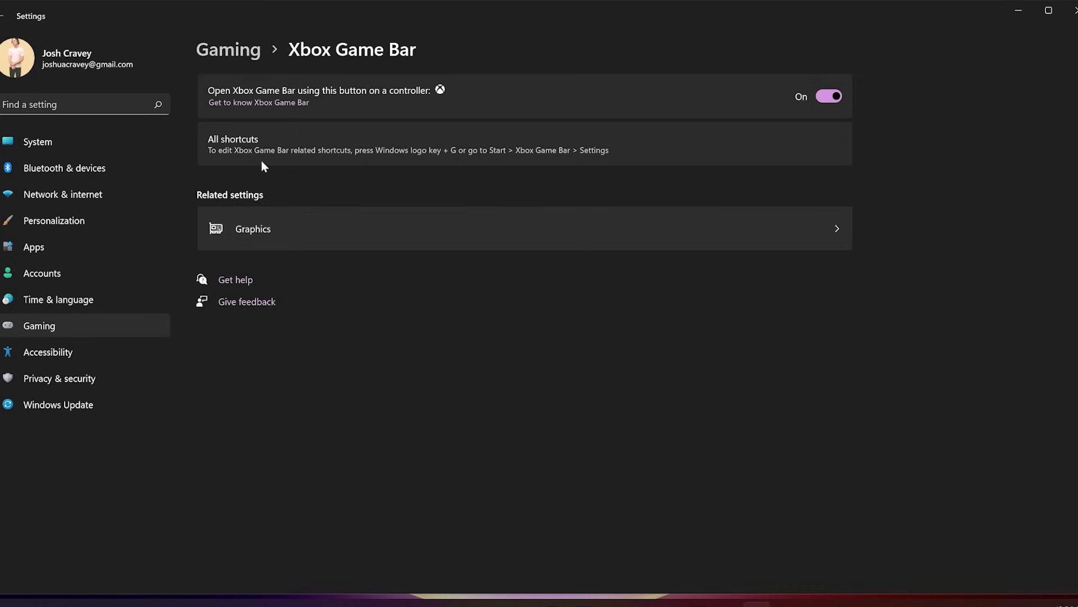
pyautogui.click(245, 53)
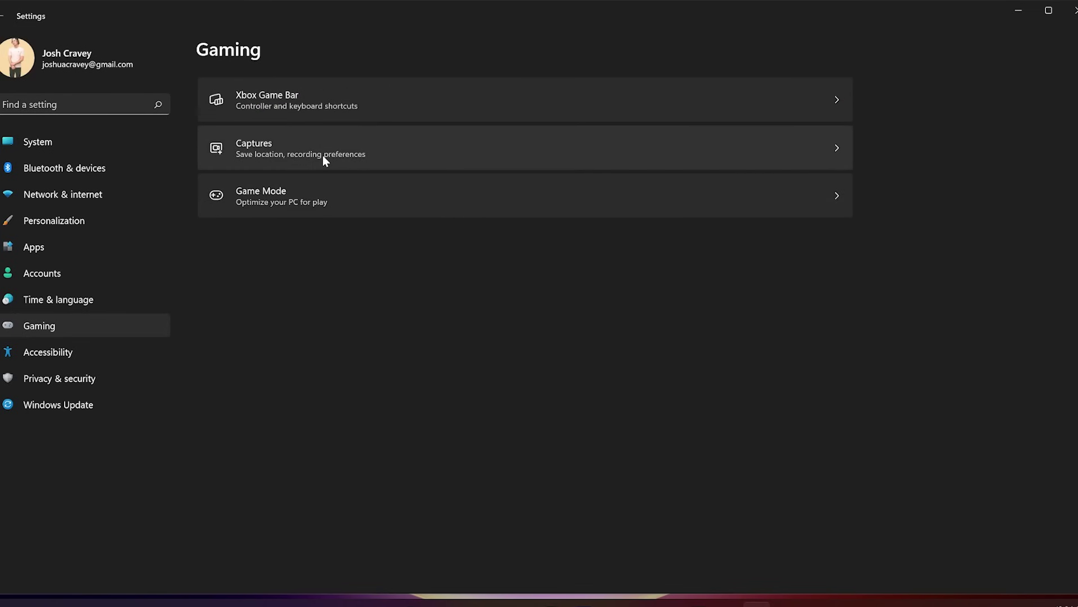
pyautogui.click(322, 153)
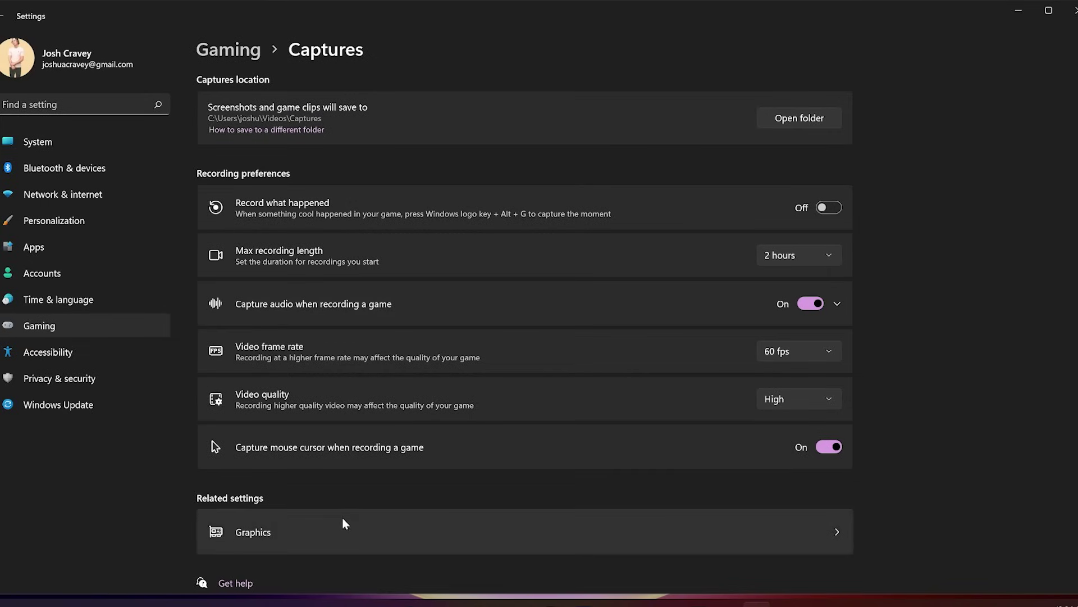
pyautogui.scroll(-1, 335, 504)
pyautogui.scroll(1, 329, 501)
pyautogui.click(217, 57)
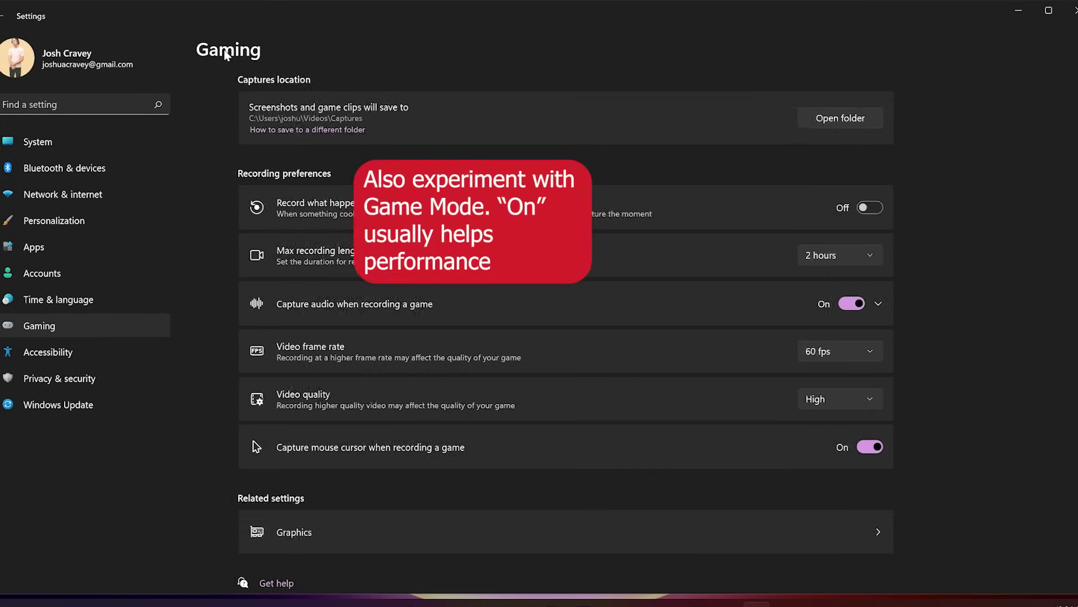
pyautogui.click(252, 193)
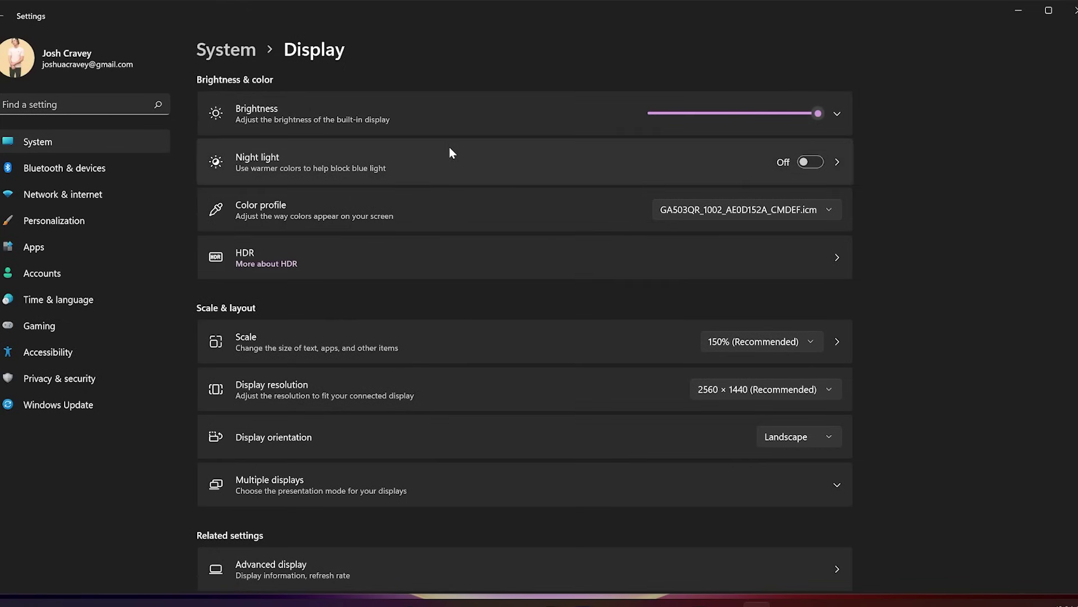
# Step: View the available color profiles and look over the scale and resolution settings of the built-in display
pyautogui.click(688, 209)
pyautogui.click(682, 215)
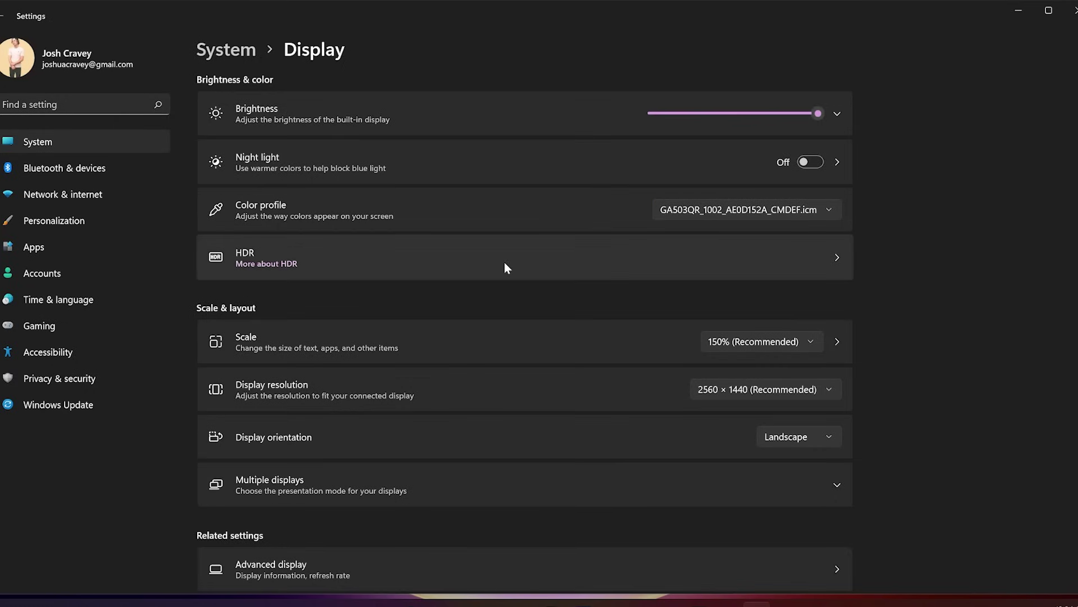
pyautogui.scroll(-2, 505, 266)
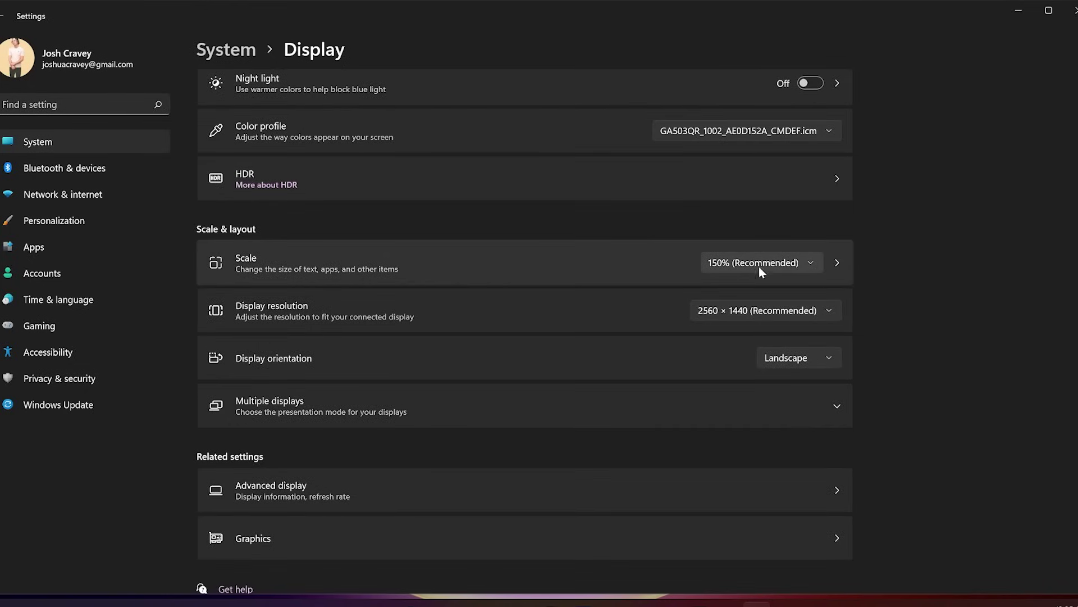
pyautogui.scroll(-1, 645, 368)
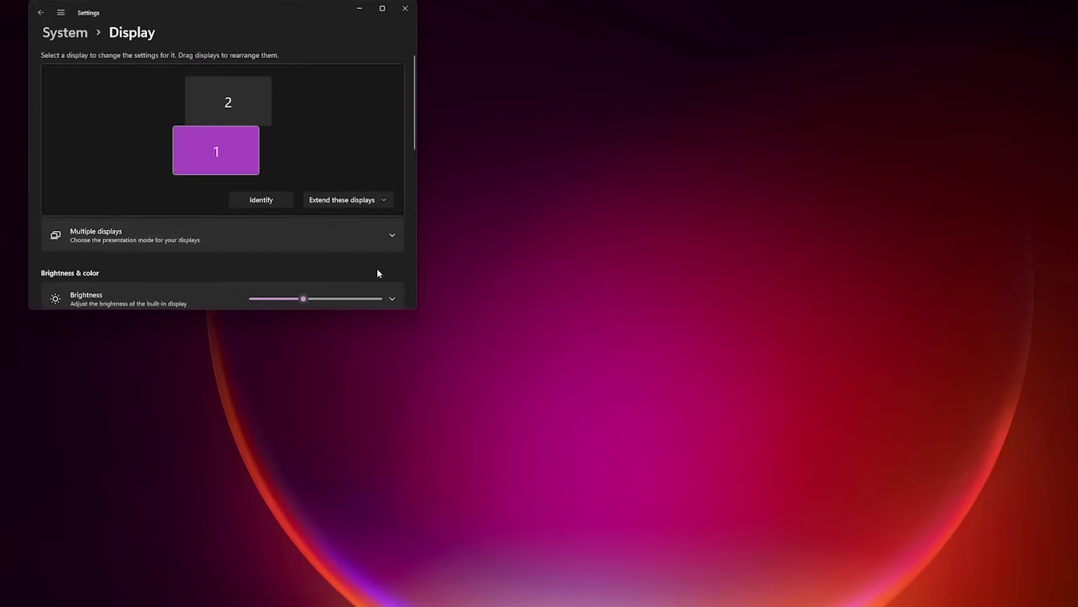
# Step: Enlarge the Settings window, view the options for arranging multiple displays, and select display 2
pyautogui.moveTo(414, 308); pyautogui.dragTo(783, 455)
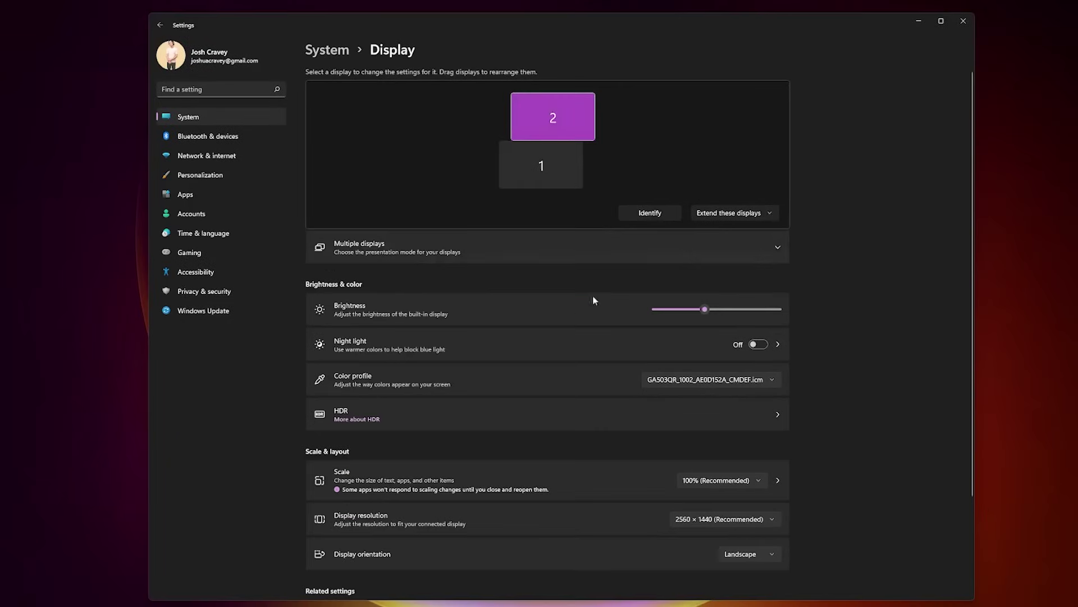
pyautogui.click(772, 213)
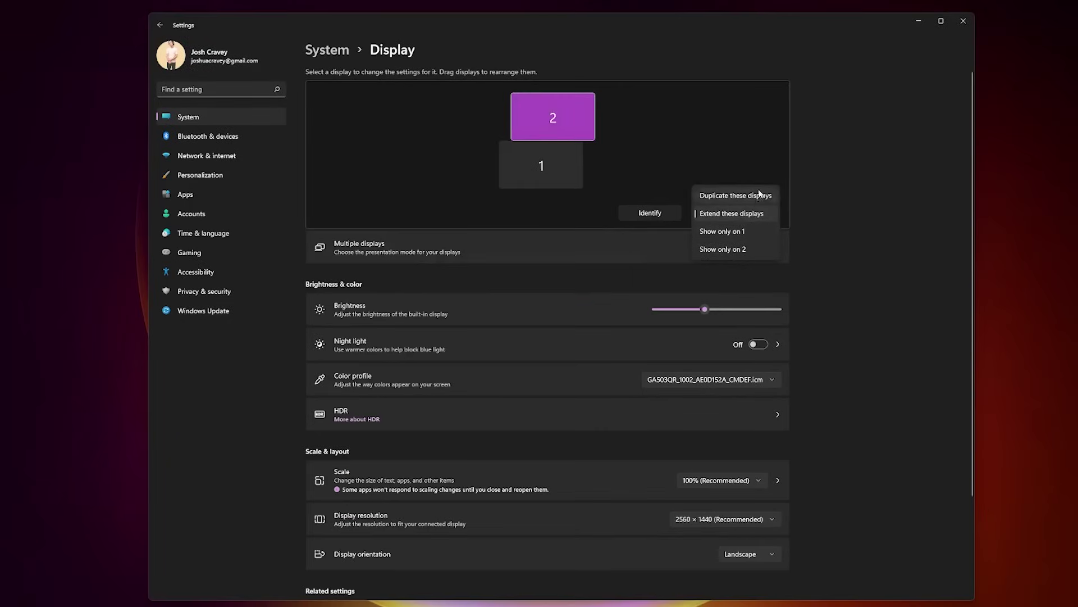
pyautogui.click(820, 237)
pyautogui.click(545, 158)
pyautogui.click(557, 115)
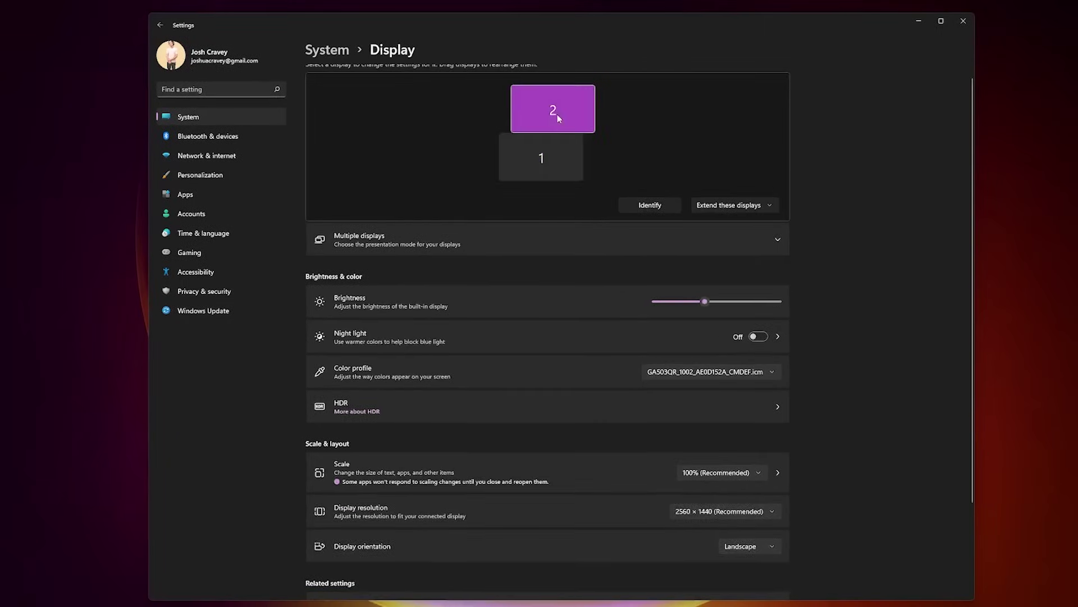
# Step: Open the advanced display settings for display 2 and view its available refresh rates and the display choices
pyautogui.scroll(-3, 557, 225)
pyautogui.click(359, 497)
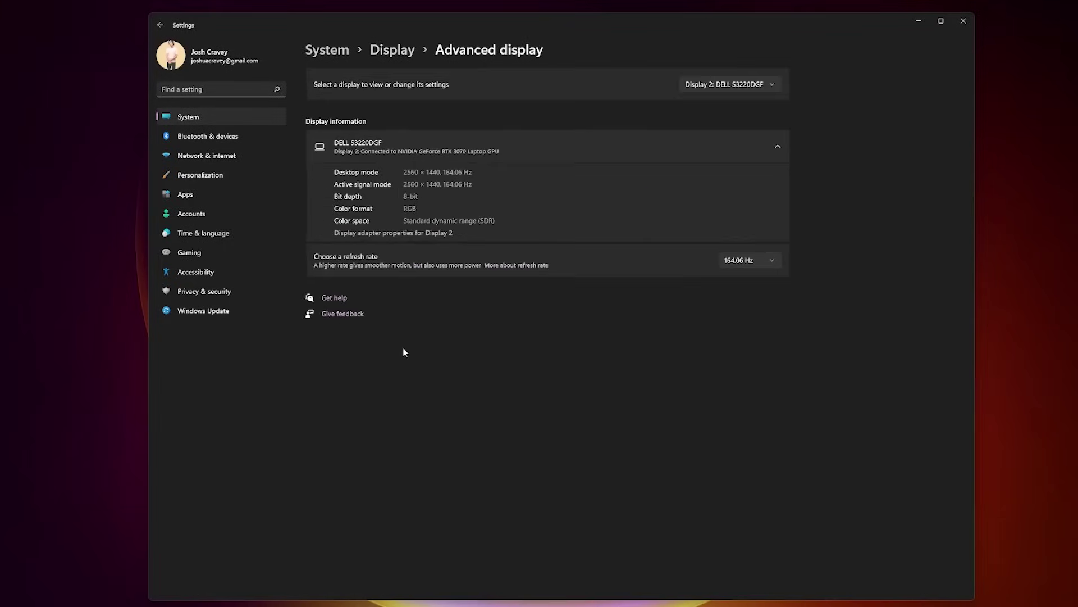
pyautogui.click(765, 260)
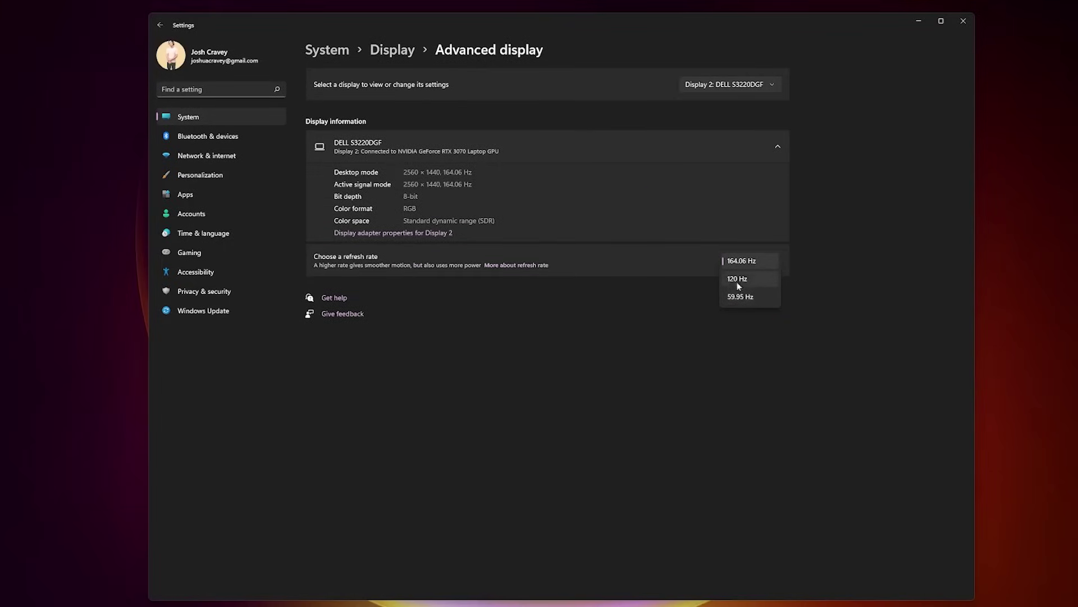
pyautogui.click(782, 257)
pyautogui.click(755, 89)
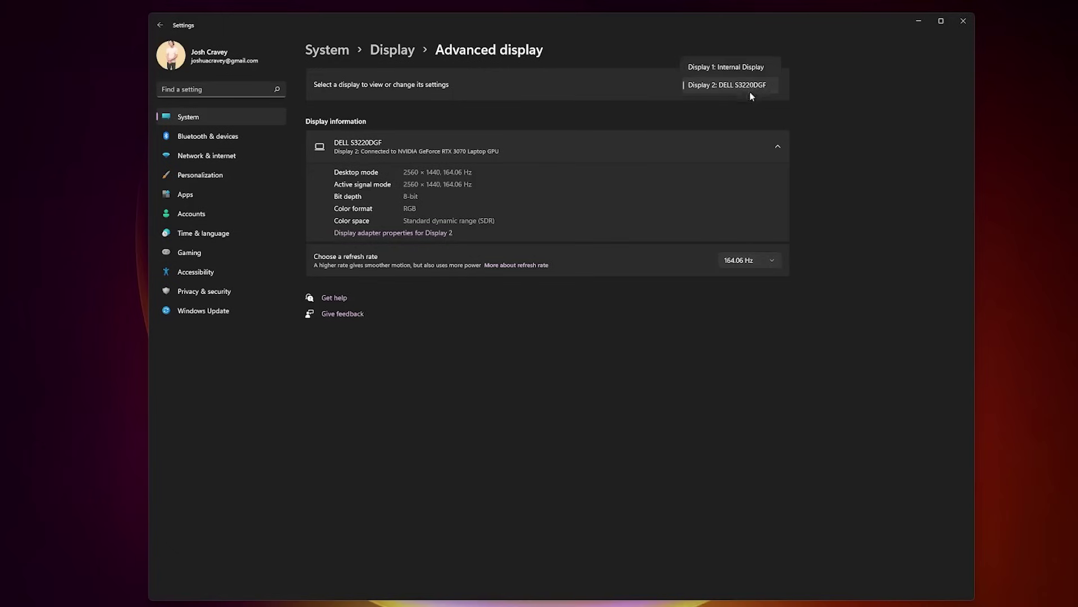
pyautogui.click(809, 96)
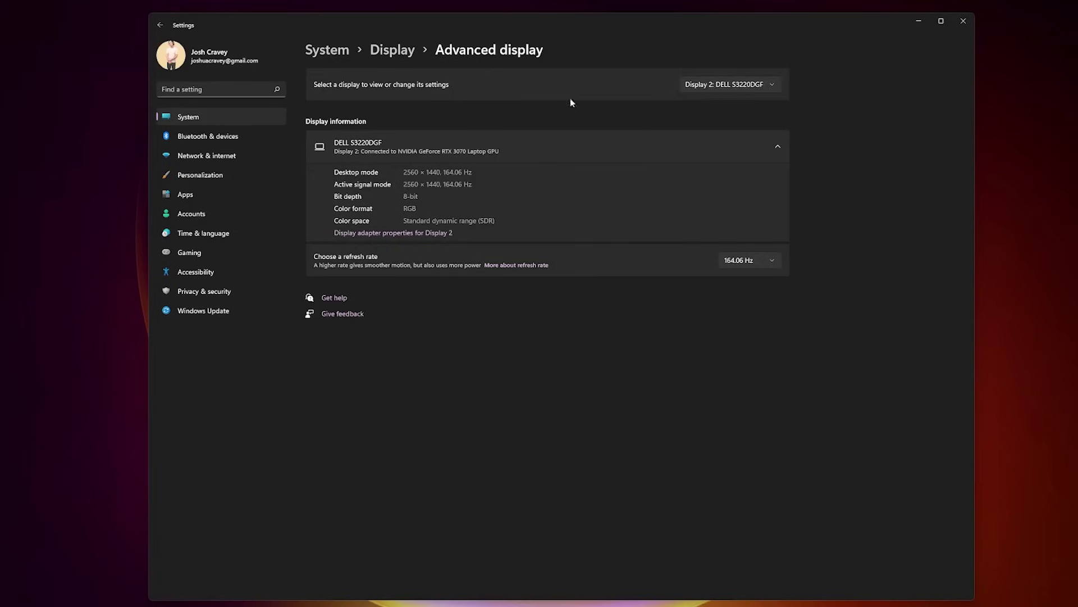
# Step: Check the selectable displays and refresh rate options for display 2 once more, leaving the current choices in place
pyautogui.click(748, 86)
pyautogui.click(801, 96)
pyautogui.click(764, 265)
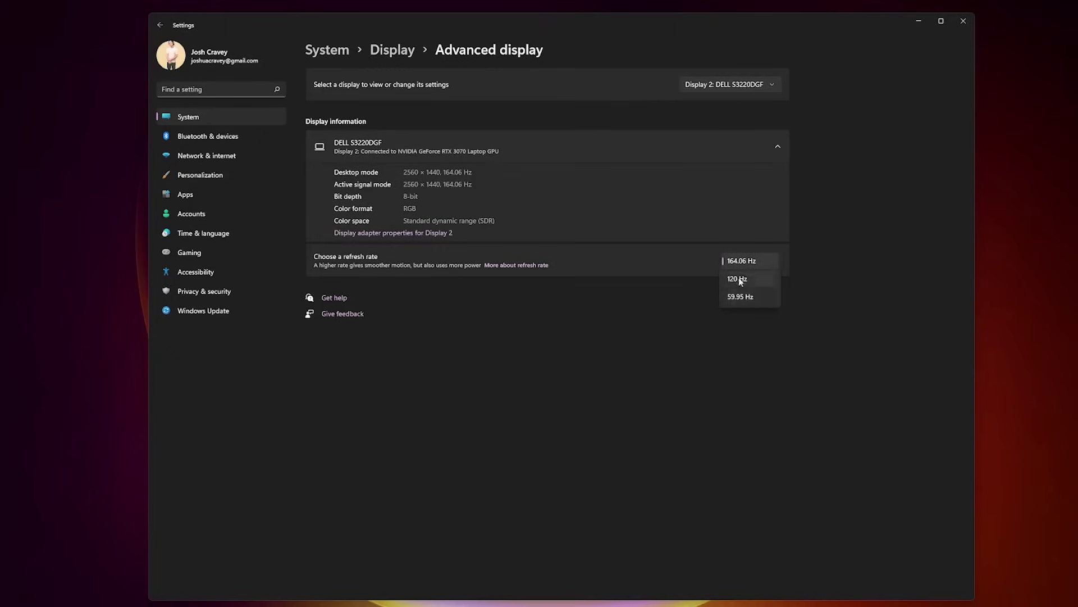
pyautogui.click(841, 278)
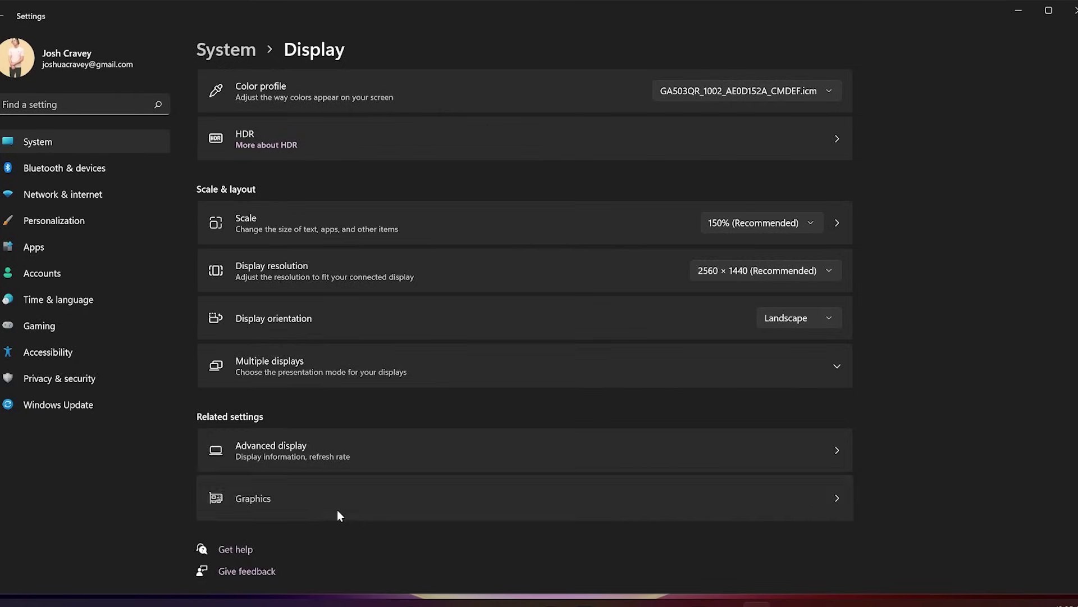
# Step: Open the Graphics settings, examine the graphics preference options for Back 4 Blood, cancel, and look through the custom app list
pyautogui.click(408, 388)
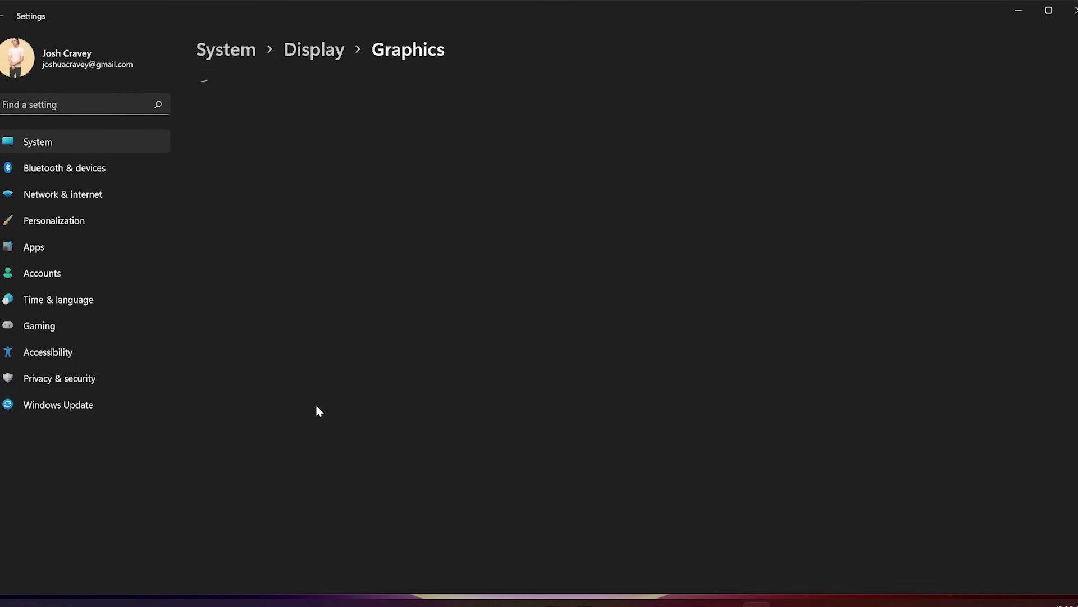
pyautogui.scroll(-3, 255, 333)
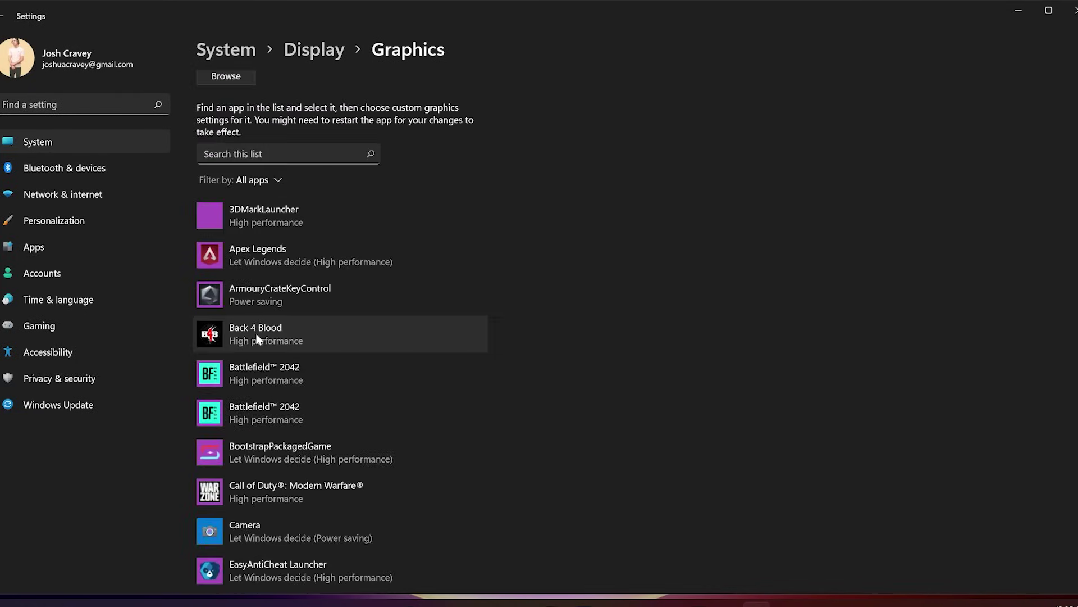
pyautogui.click(255, 333)
pyautogui.click(395, 377)
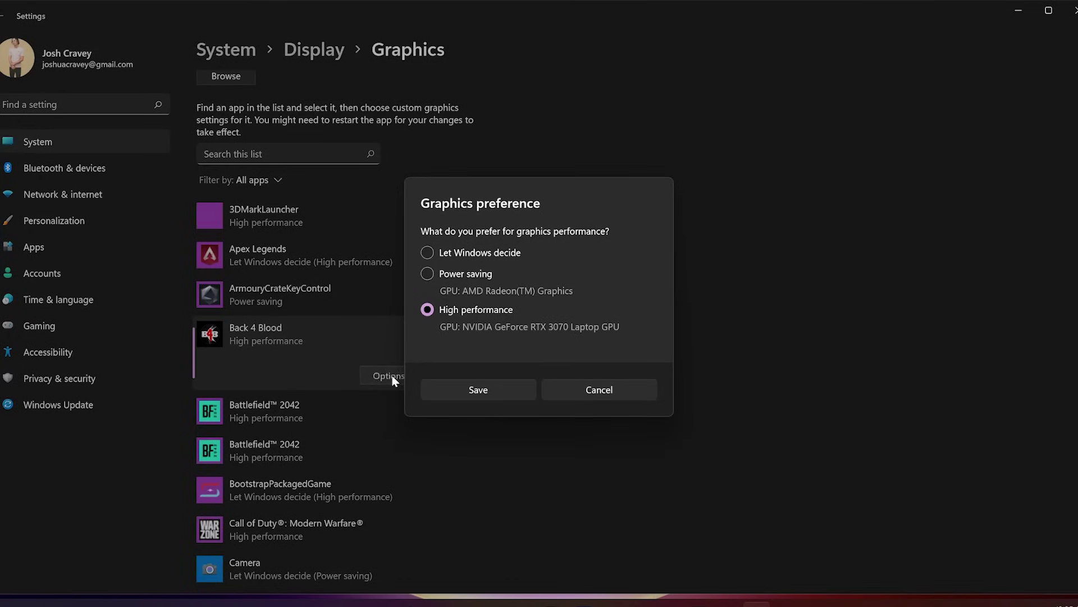
pyautogui.click(586, 387)
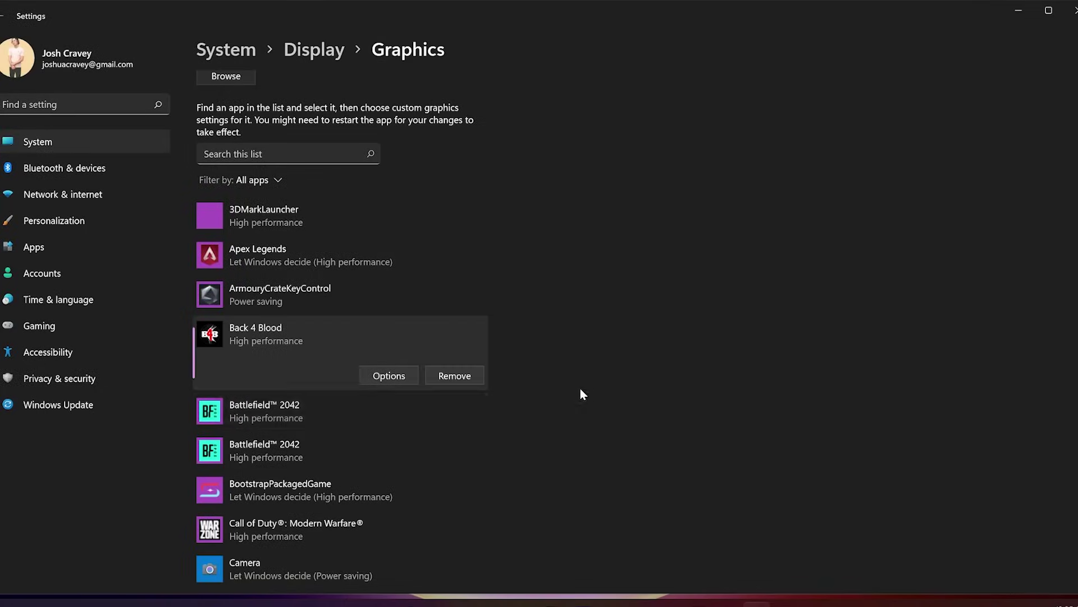
pyautogui.scroll(-3, 321, 419)
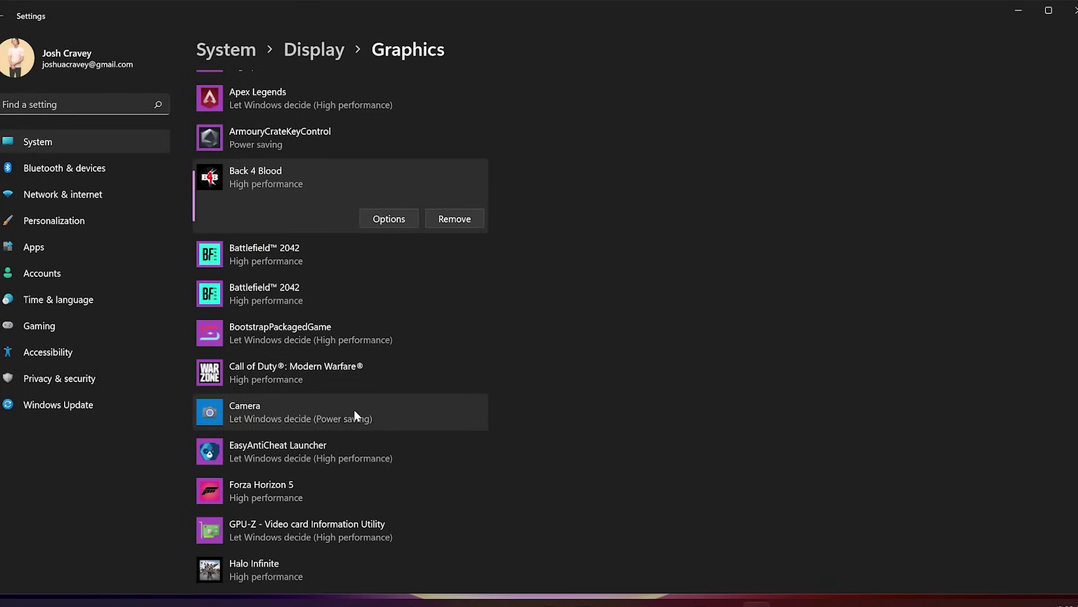
pyautogui.scroll(5, 335, 410)
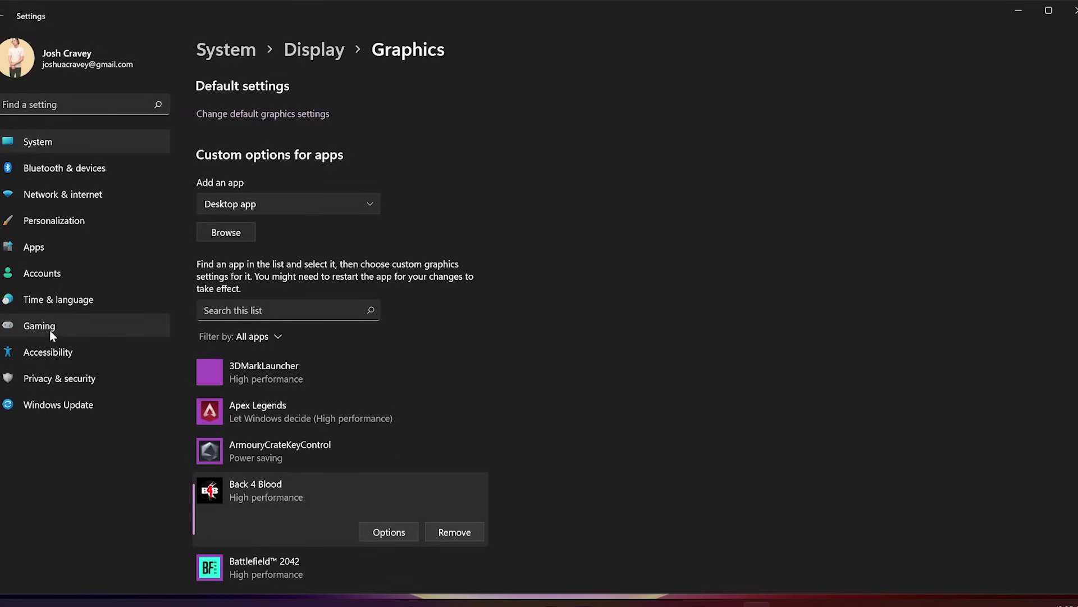
# Step: Search the Windows settings for "vbs", open Device security, and view the Core isolation details
pyautogui.click(78, 106)
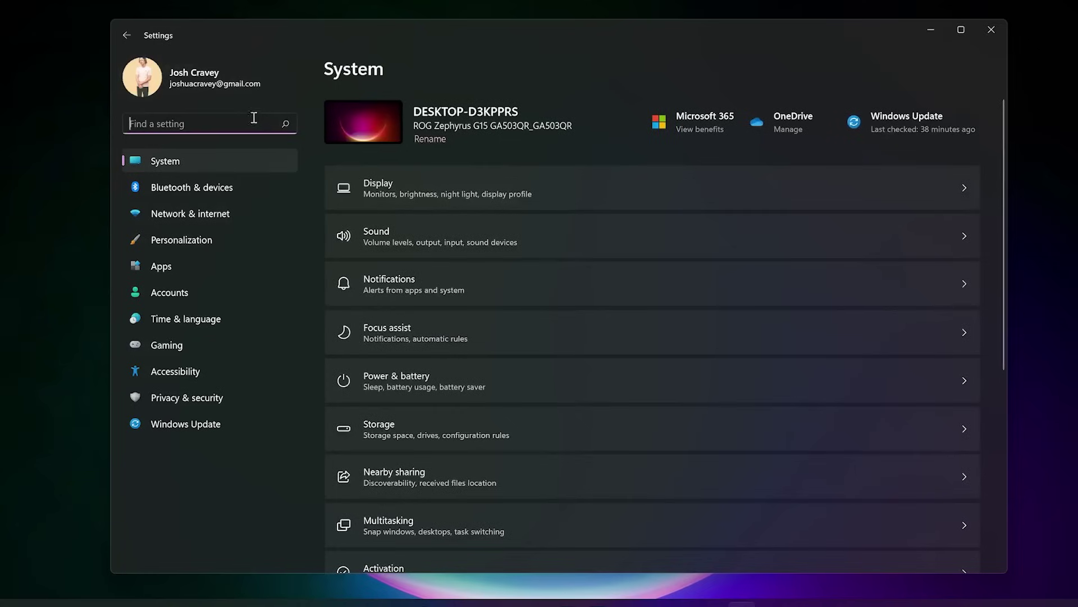
pyautogui.write('vbs')
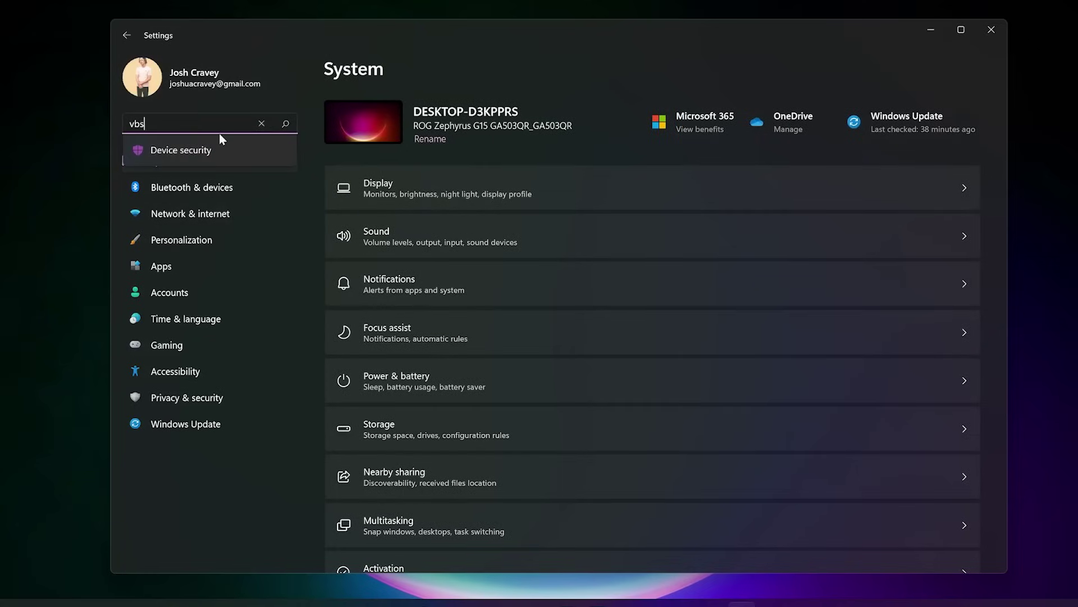
pyautogui.click(188, 151)
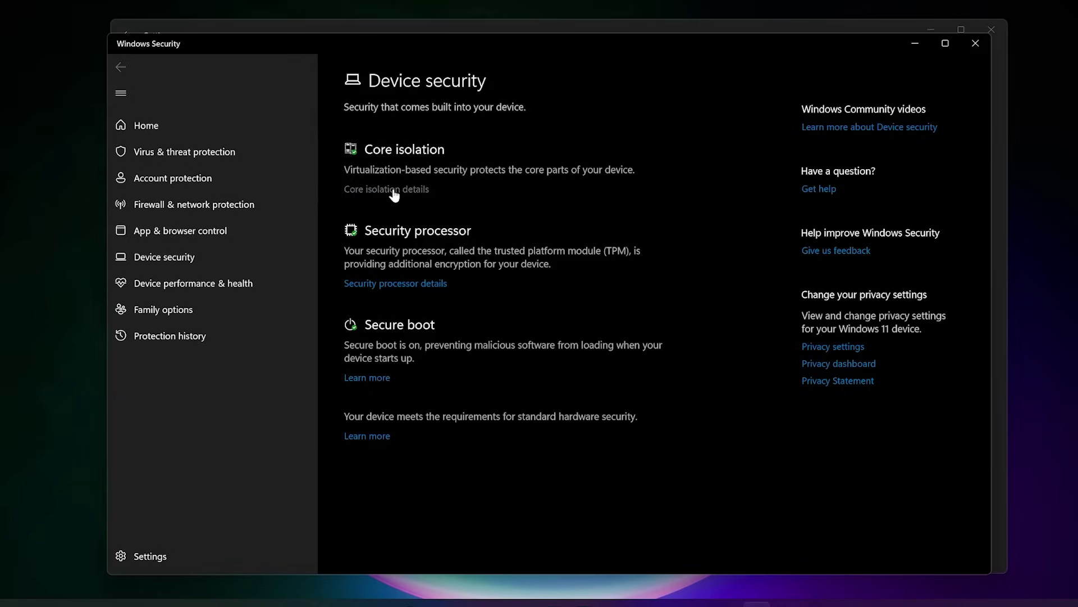
pyautogui.click(393, 190)
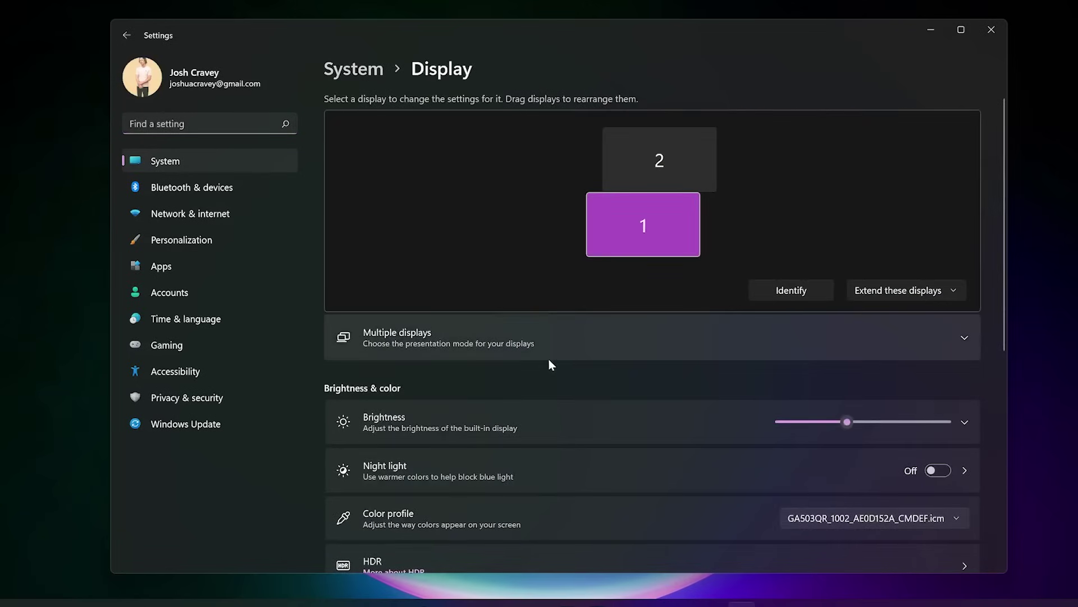
# Step: Open the Graphics page from the Display settings and view the default graphics settings
pyautogui.scroll(-5, 562, 365)
pyautogui.click(534, 474)
pyautogui.click(402, 135)
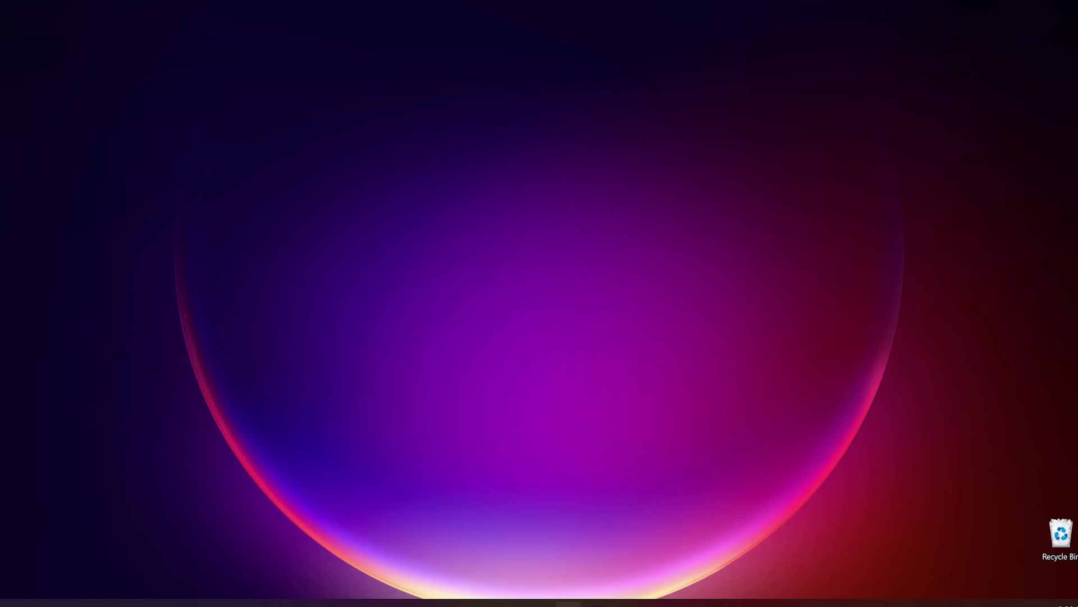
# Step: Open the settings in Dolby Access and switch off the option "Disable all Dolby Atmos effects"
pyautogui.click(568, 604)
pyautogui.moveTo(466, 66); pyautogui.dragTo(496, 52)
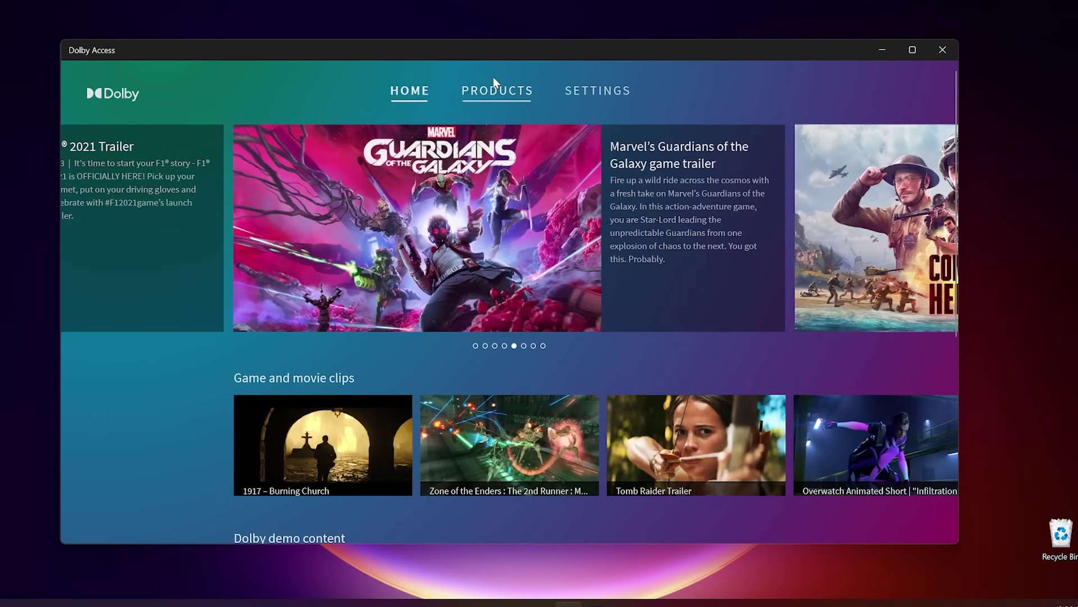
pyautogui.click(576, 91)
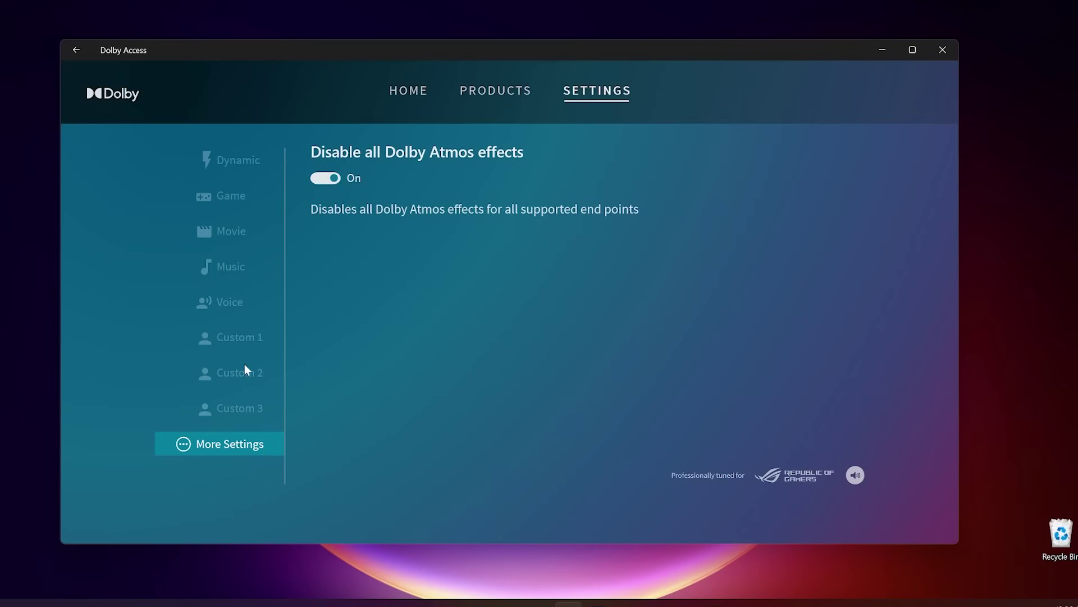
pyautogui.click(336, 178)
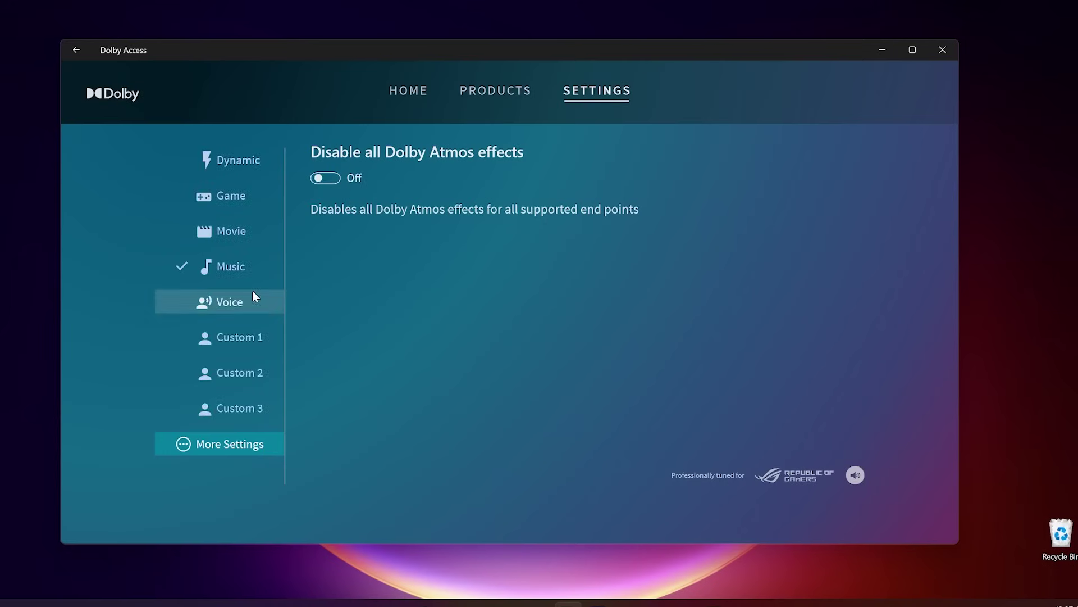
# Step: Look through the Custom 1, Voice, Music and Movie sound profiles
pyautogui.click(247, 345)
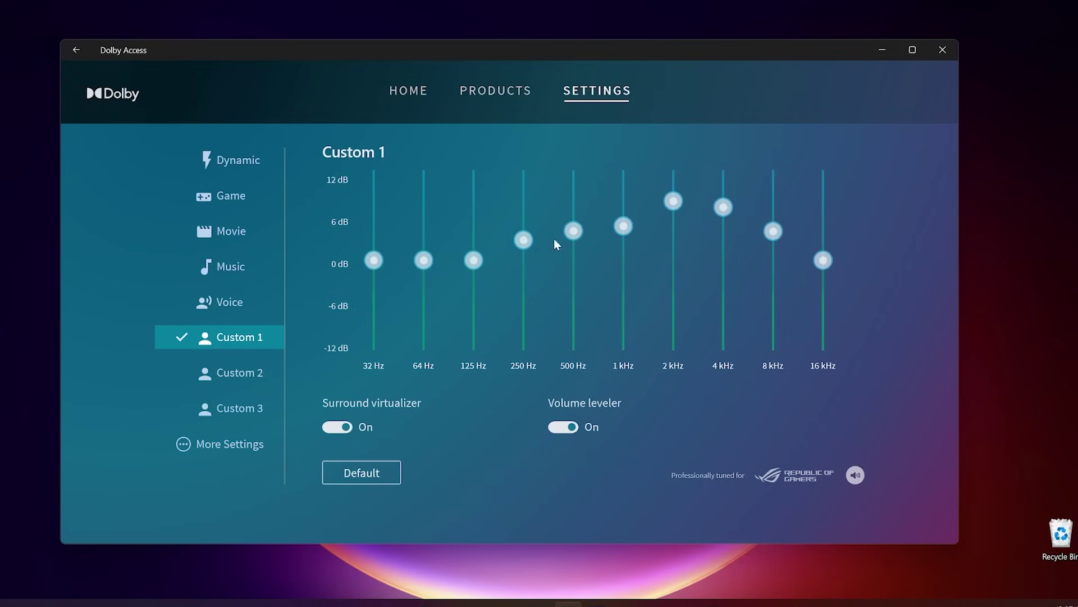
pyautogui.click(226, 302)
pyautogui.click(243, 268)
pyautogui.click(234, 231)
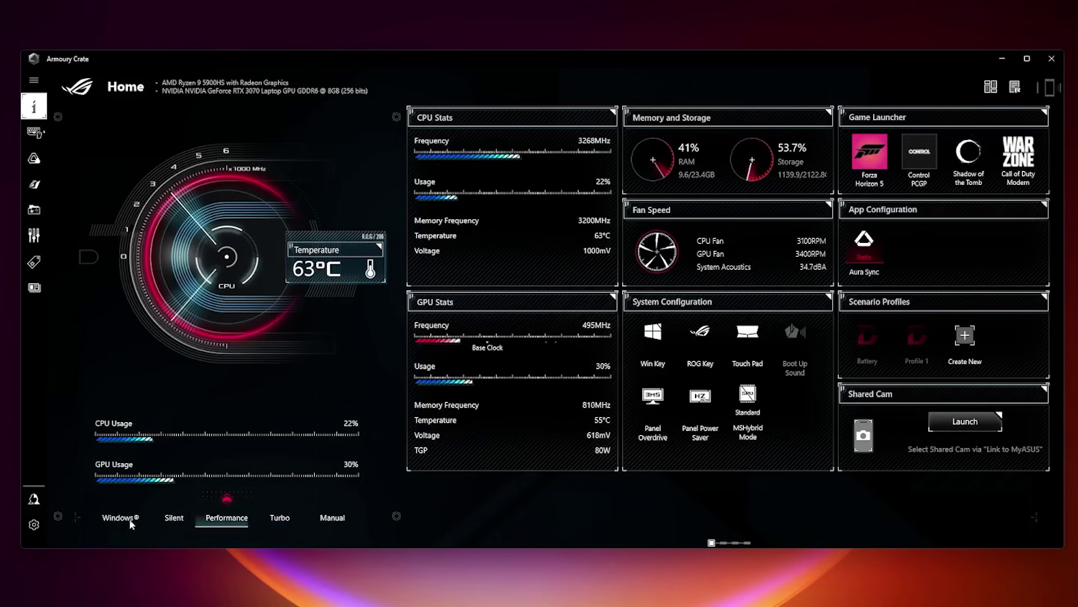
# Step: Switch the Armoury Crate operating mode to Windows, close Power Options, and try the Silent, Performance and Turbo modes
pyautogui.click(129, 520)
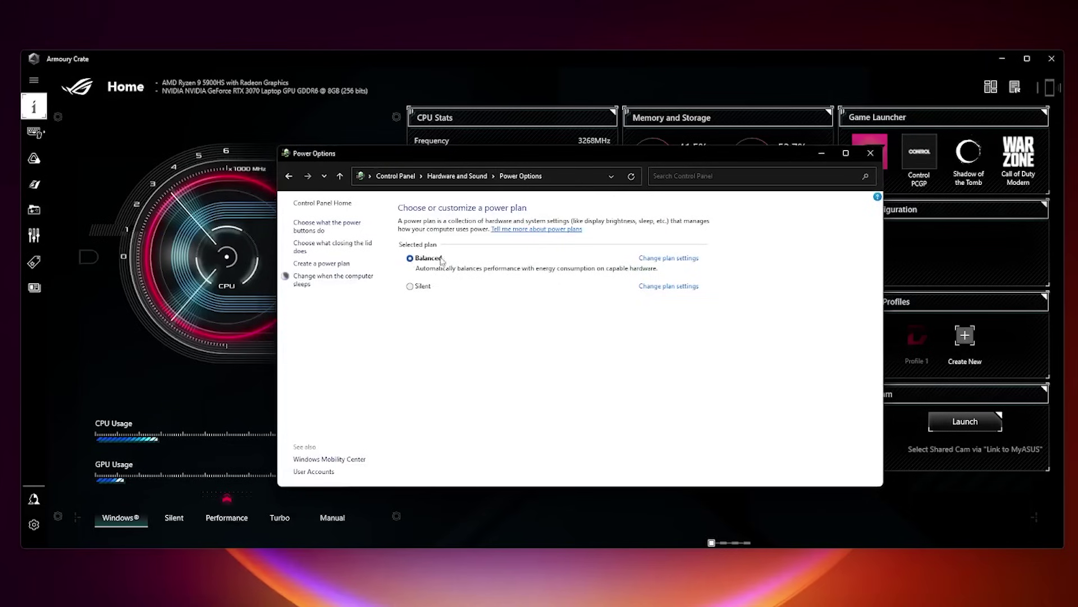
pyautogui.click(871, 154)
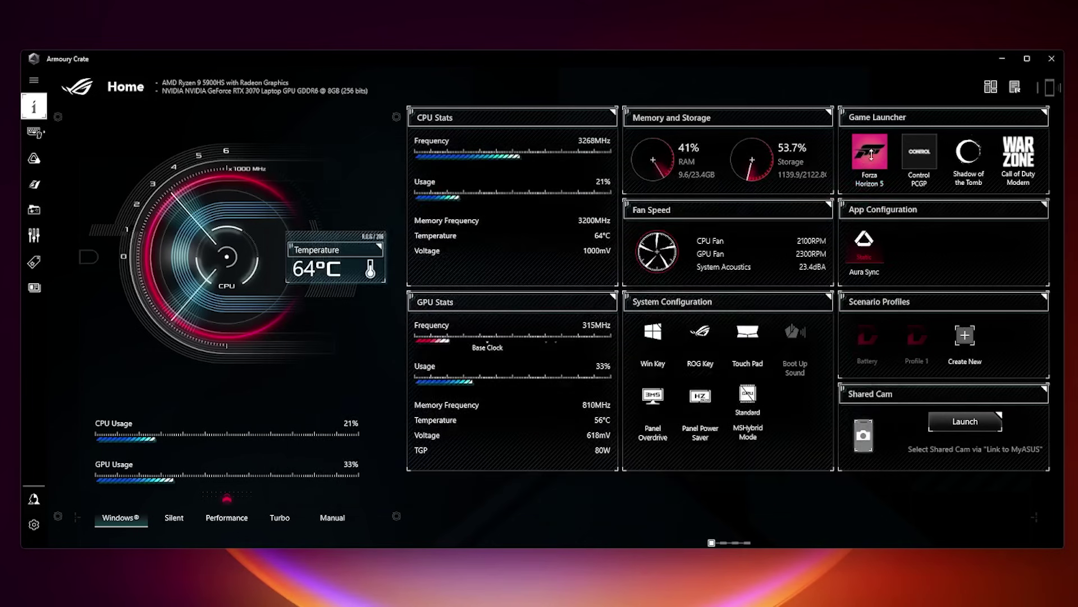
pyautogui.click(187, 515)
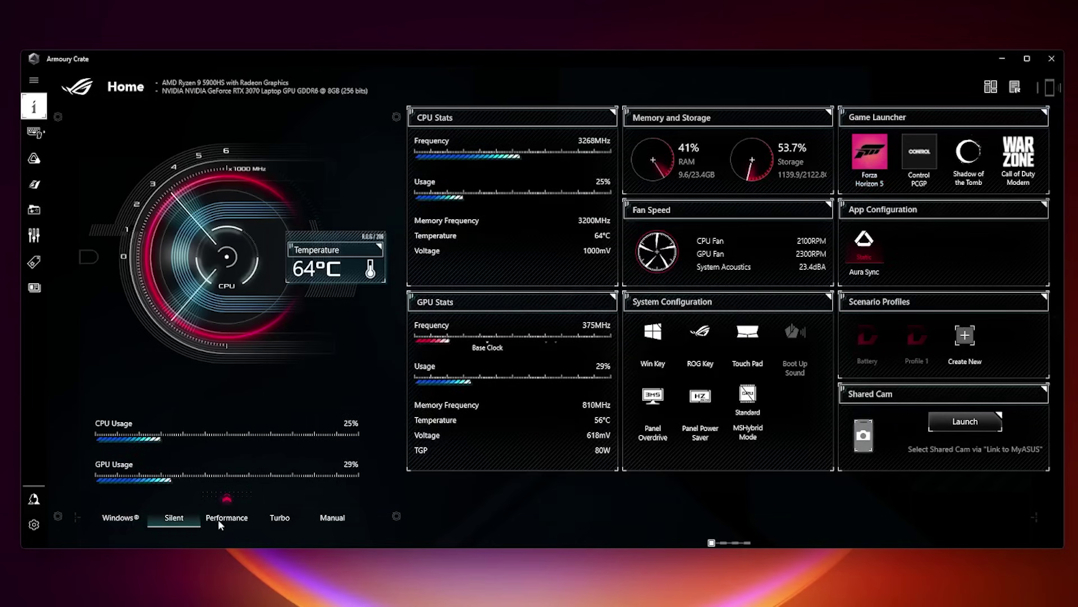
pyautogui.click(231, 518)
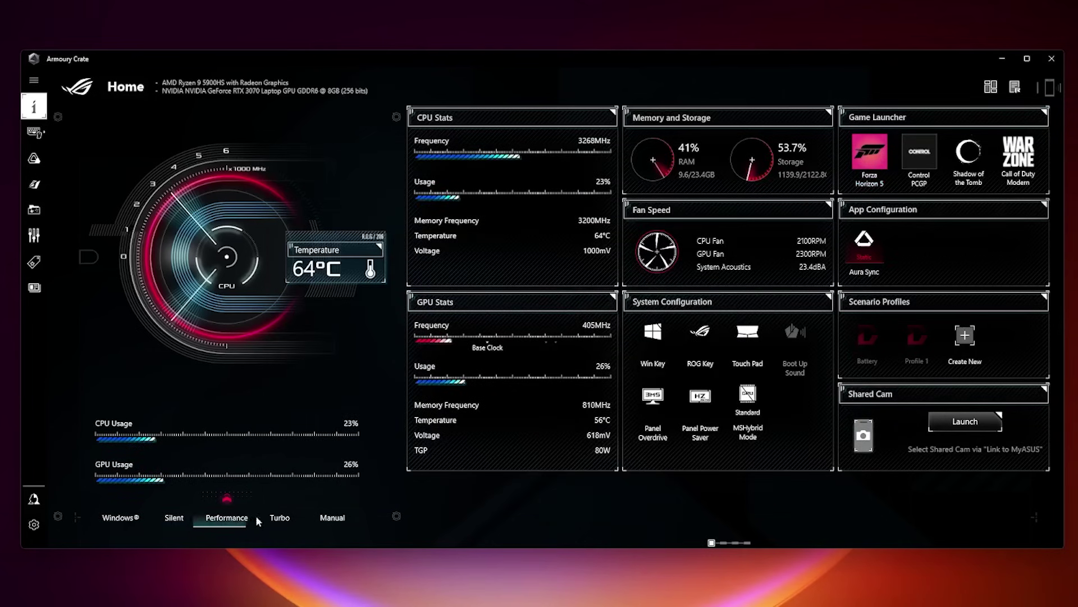
pyautogui.click(287, 520)
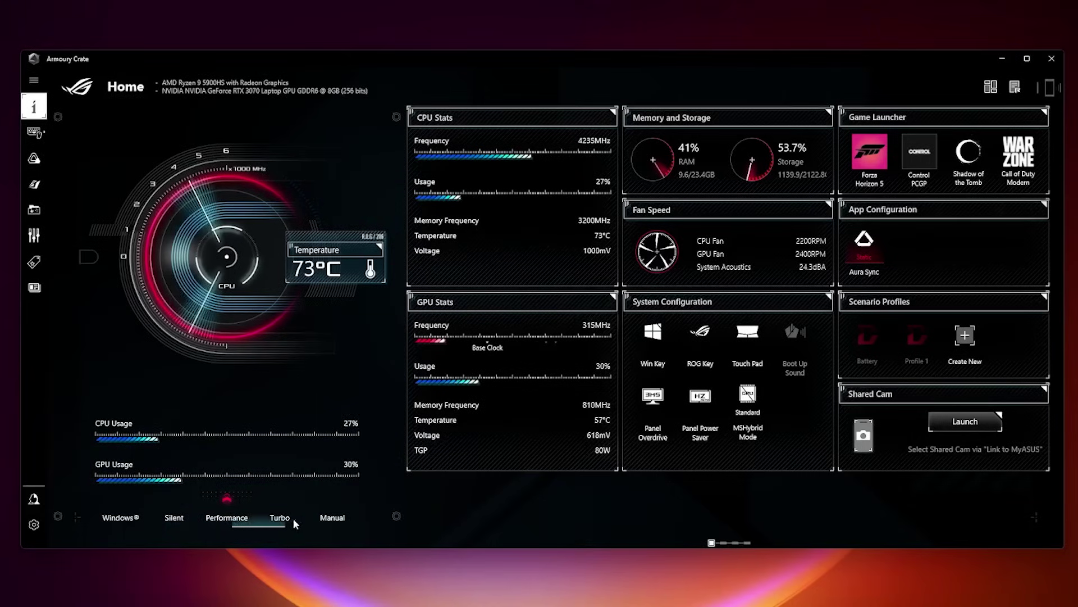
# Step: Switch the operating mode to Manual and review the CPU and GPU tuning settings of Manual mode 3
pyautogui.click(345, 518)
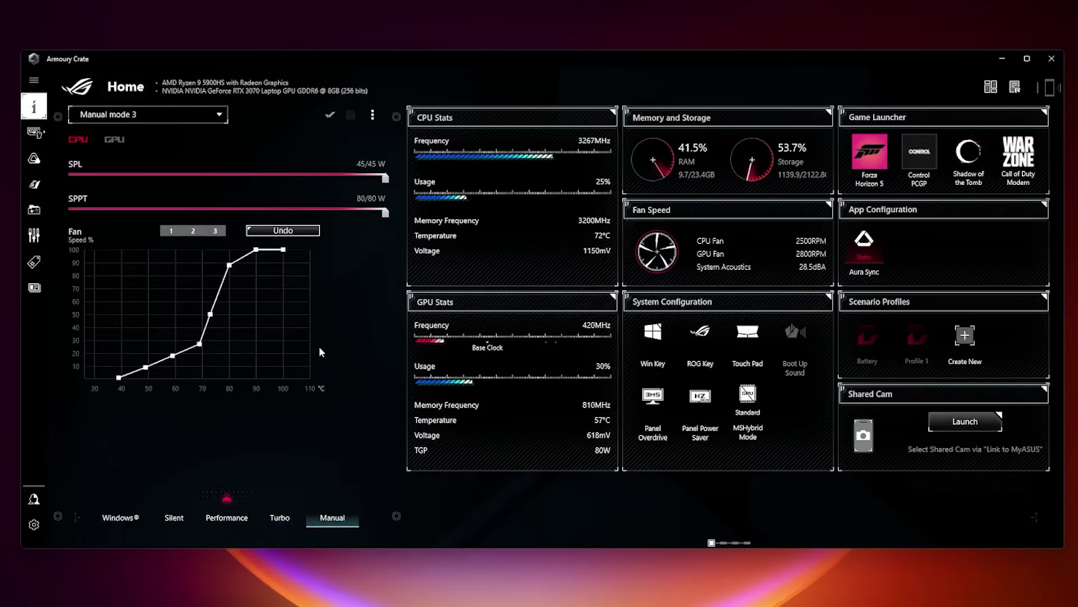
pyautogui.click(118, 137)
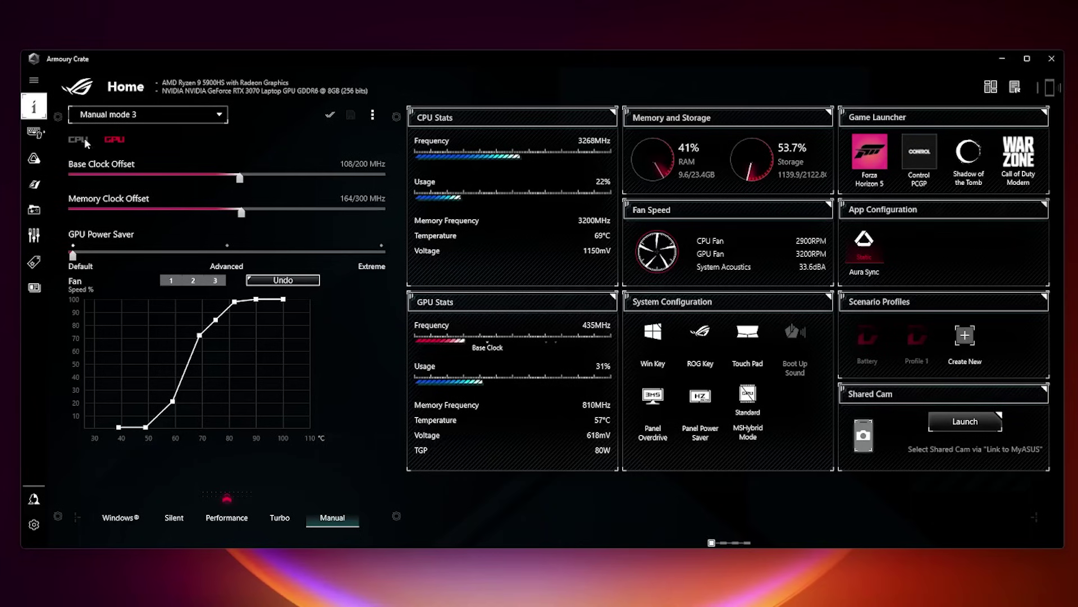
pyautogui.click(84, 137)
pyautogui.click(110, 140)
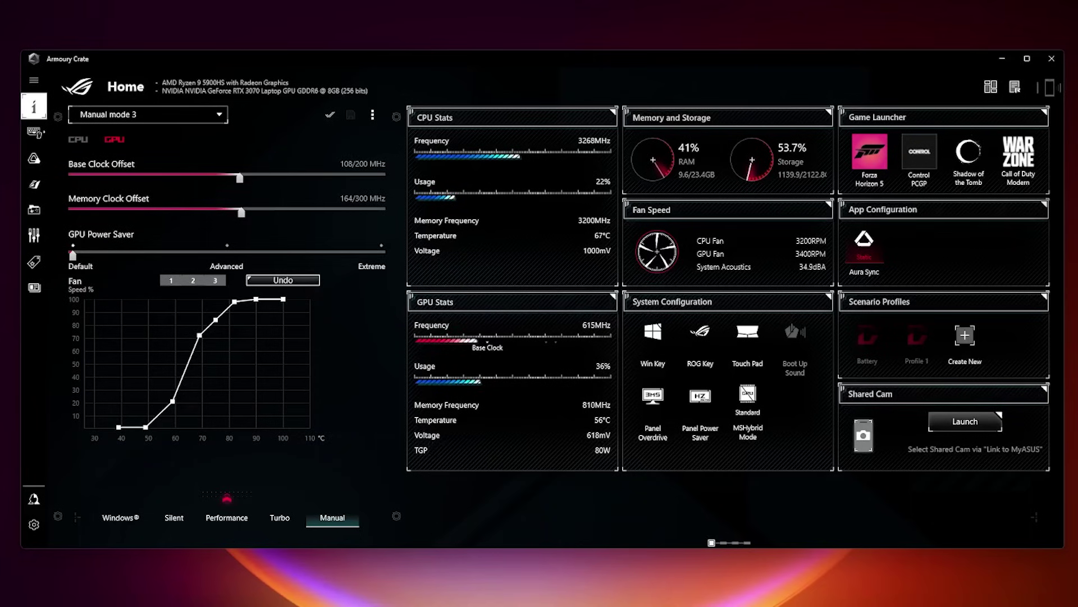
# Step: Find Edit power plan in Windows and open the plan's advanced power settings down to the processor performance boost mode
pyautogui.press('super')
pyautogui.write('edit power plan')
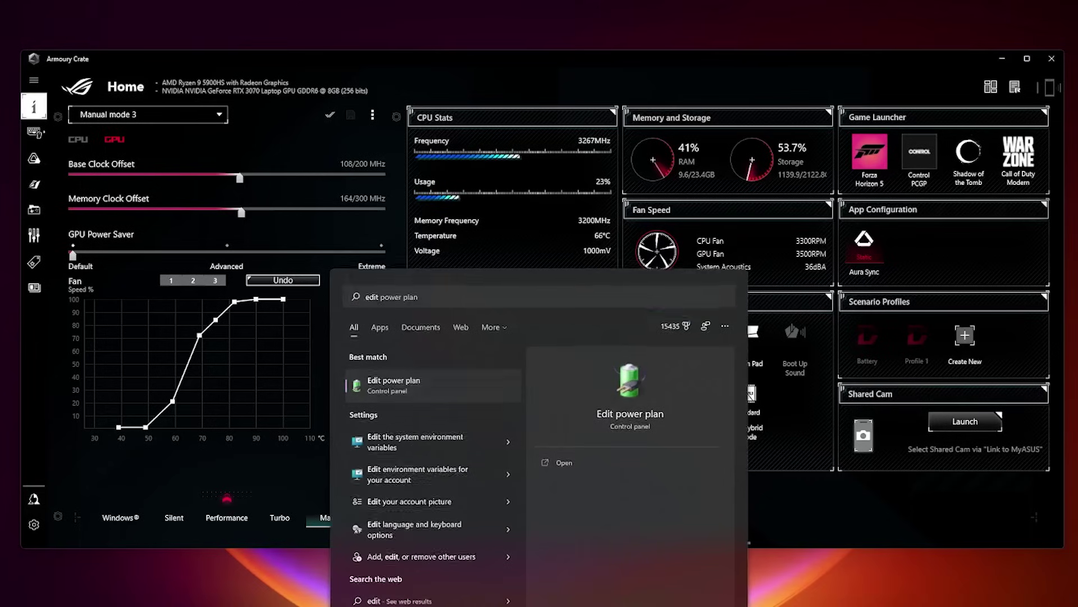
pyautogui.press('Return')
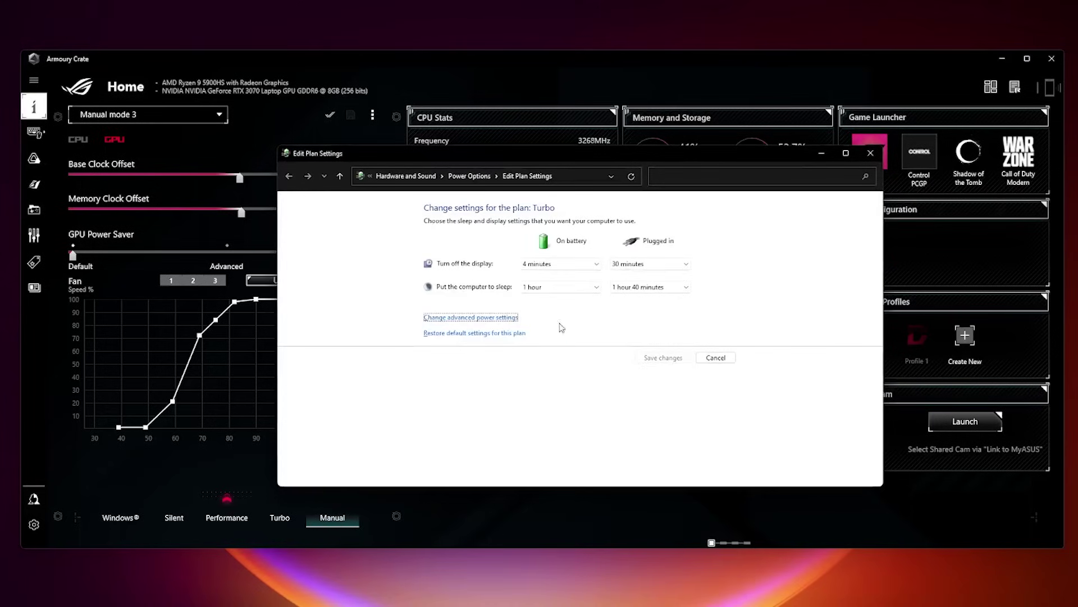
pyautogui.click(500, 318)
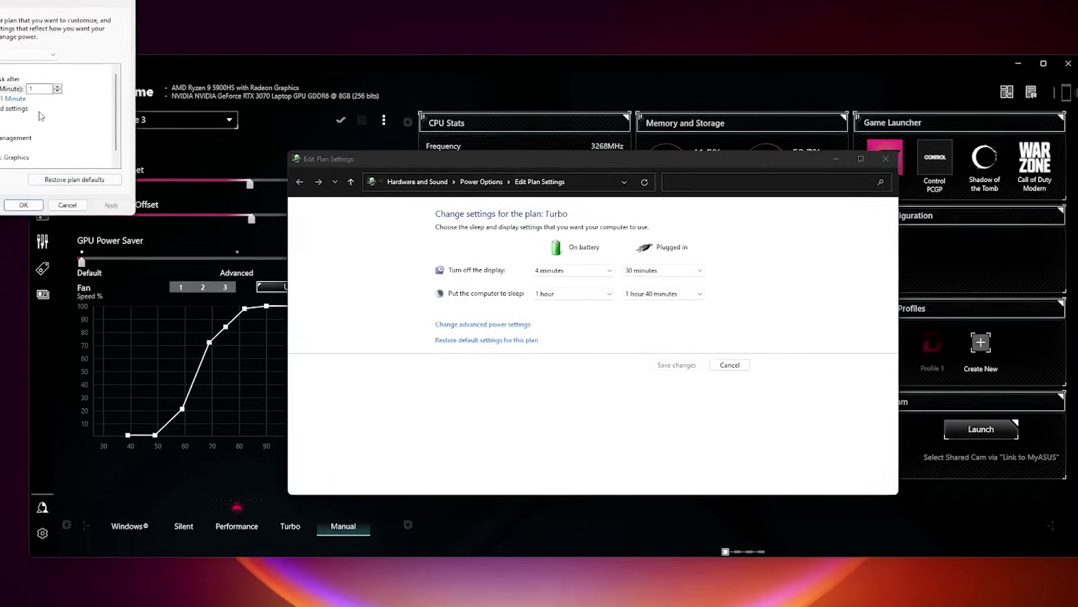
pyautogui.click(0, 137)
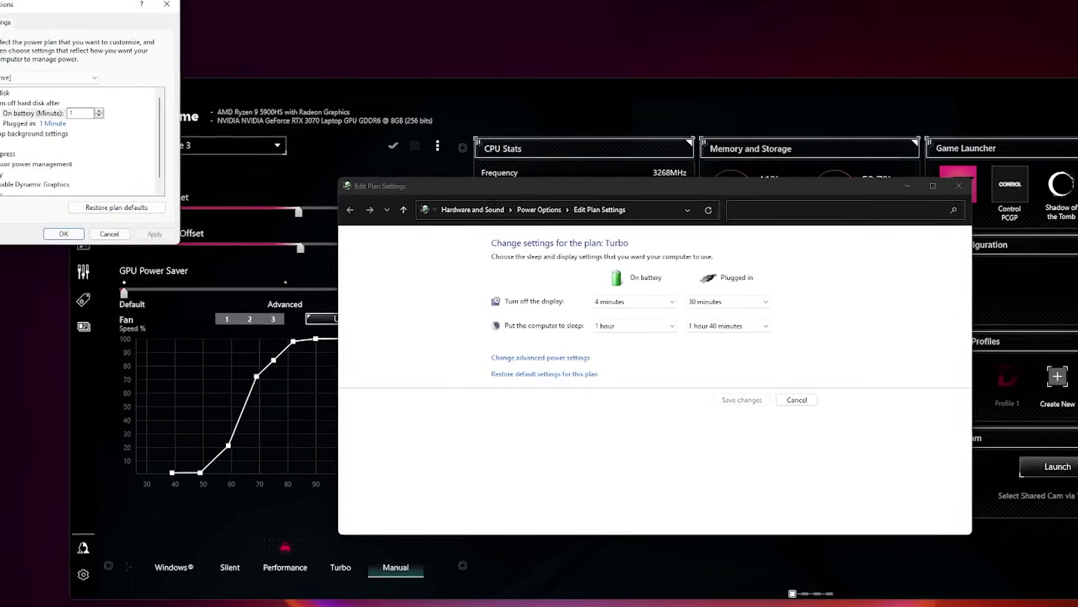
pyautogui.click(22, 211)
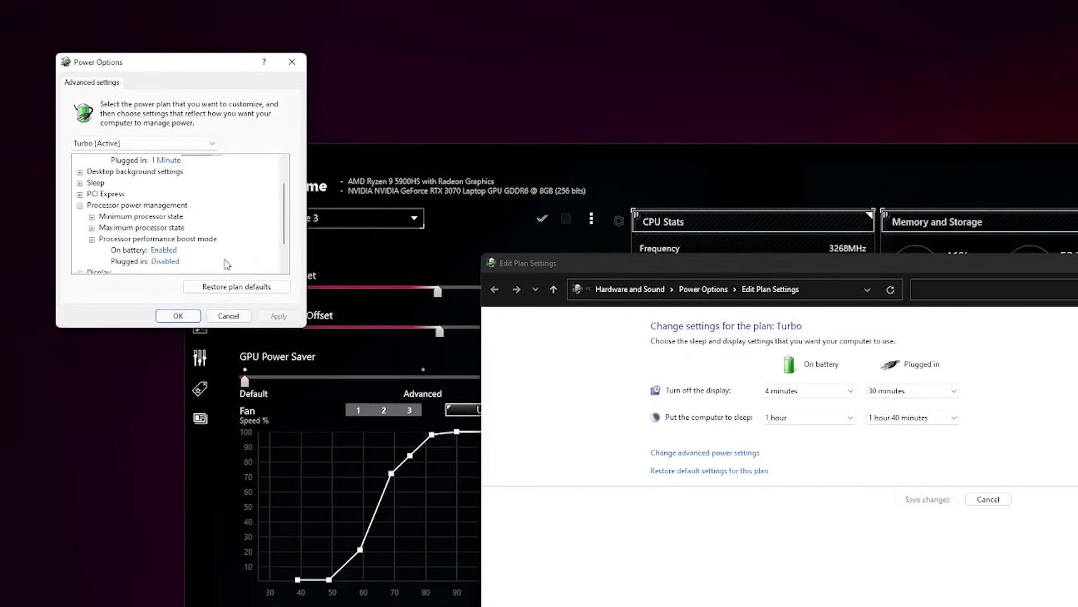
# Step: View the plugged-in options for processor performance boost mode, choose Disabled, and close the power plan windows
pyautogui.click(167, 262)
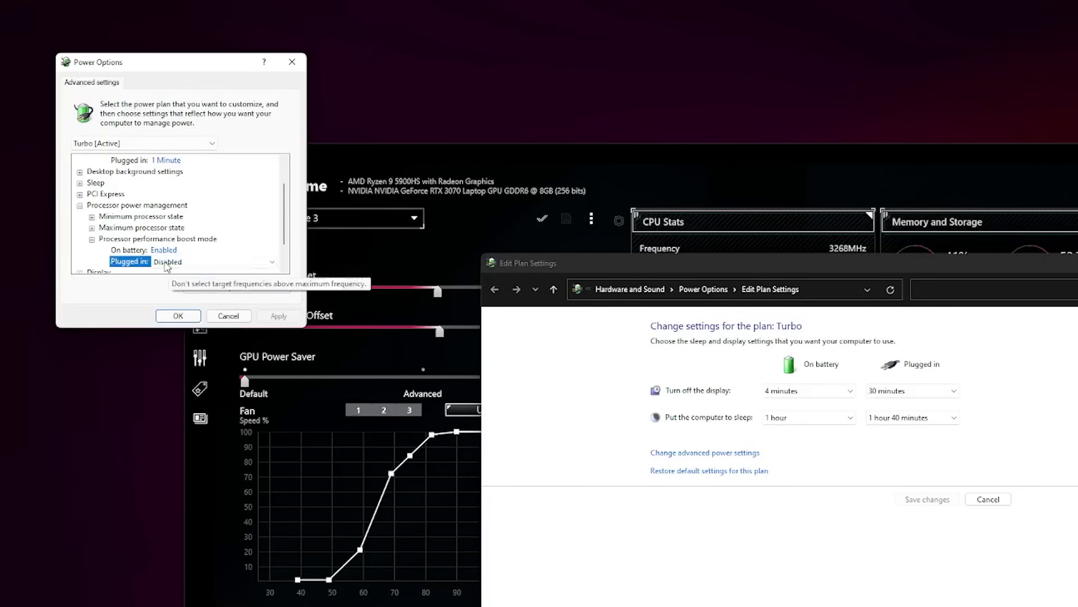
pyautogui.click(210, 262)
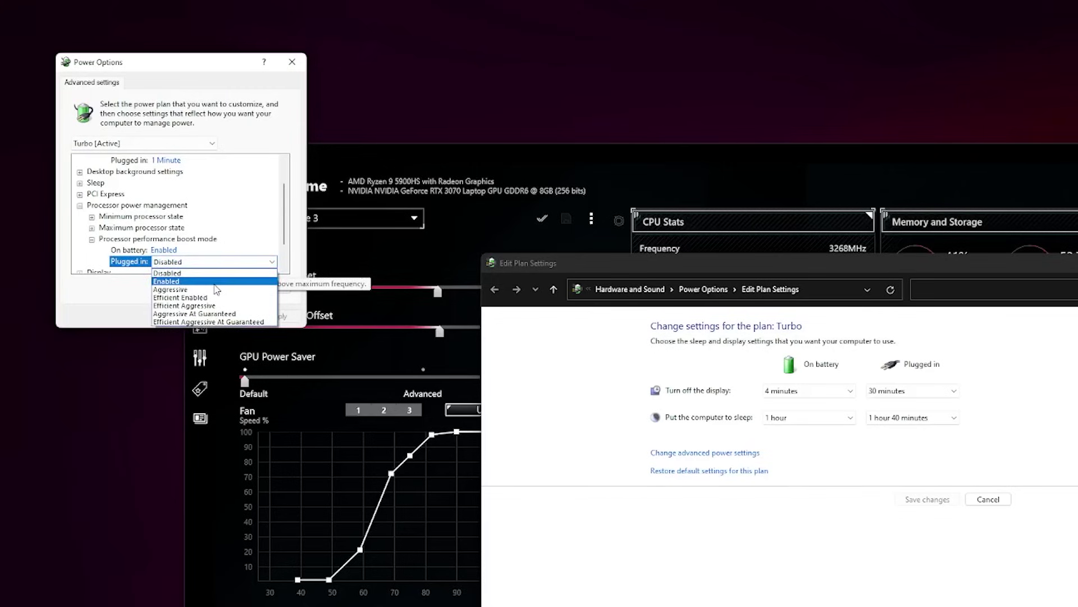
pyautogui.click(219, 273)
pyautogui.click(292, 62)
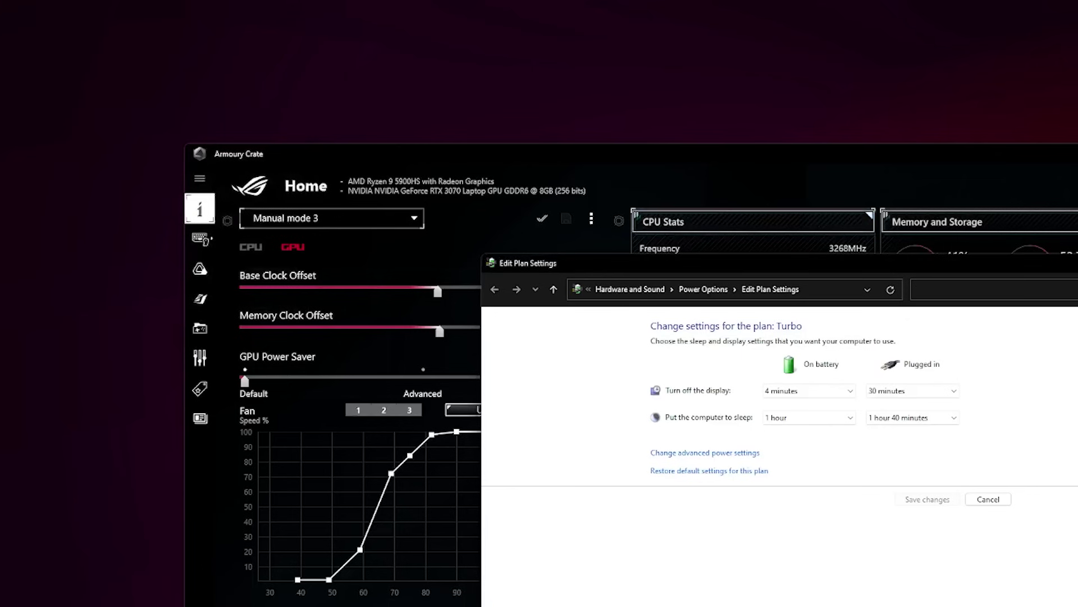
pyautogui.click(843, 238)
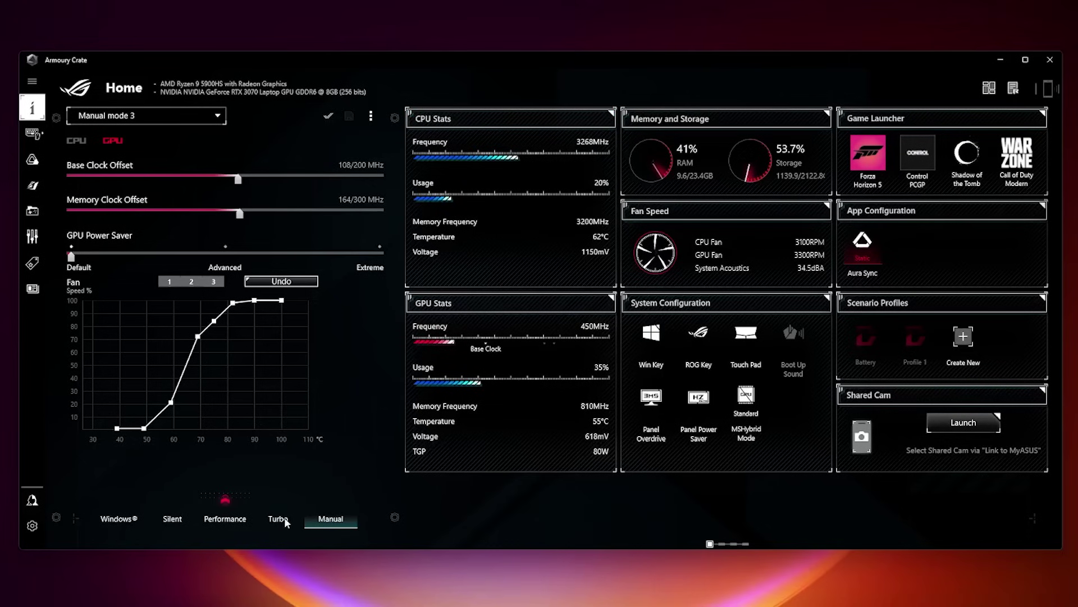
# Step: Switch the operating mode to Turbo, check the selected plan in Windows Power Options, and close that window
pyautogui.click(281, 517)
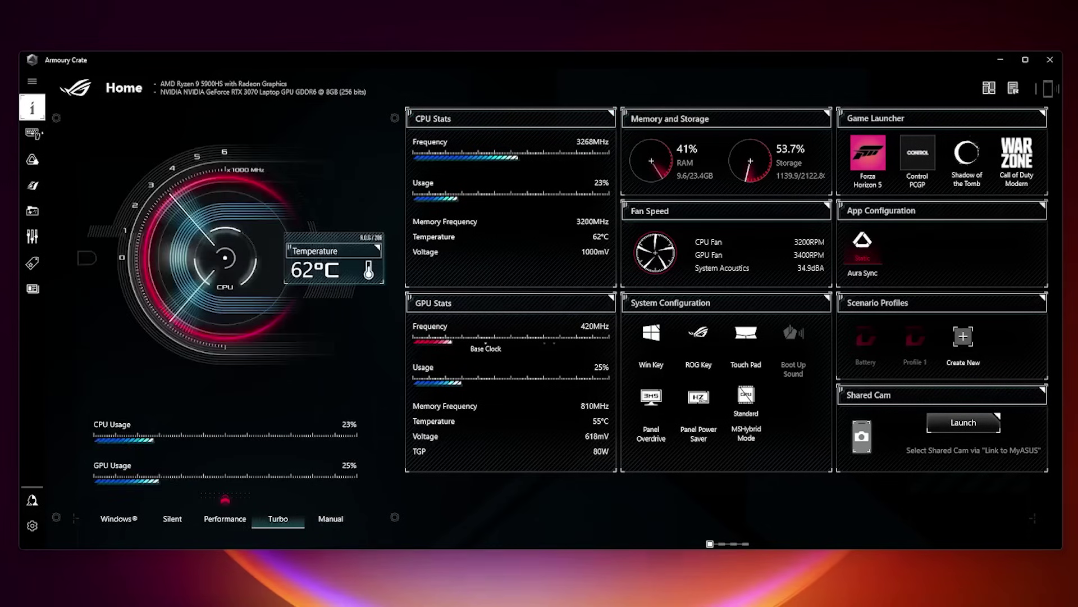
pyautogui.press('super')
pyautogui.write('edit')
pyautogui.press('Return')
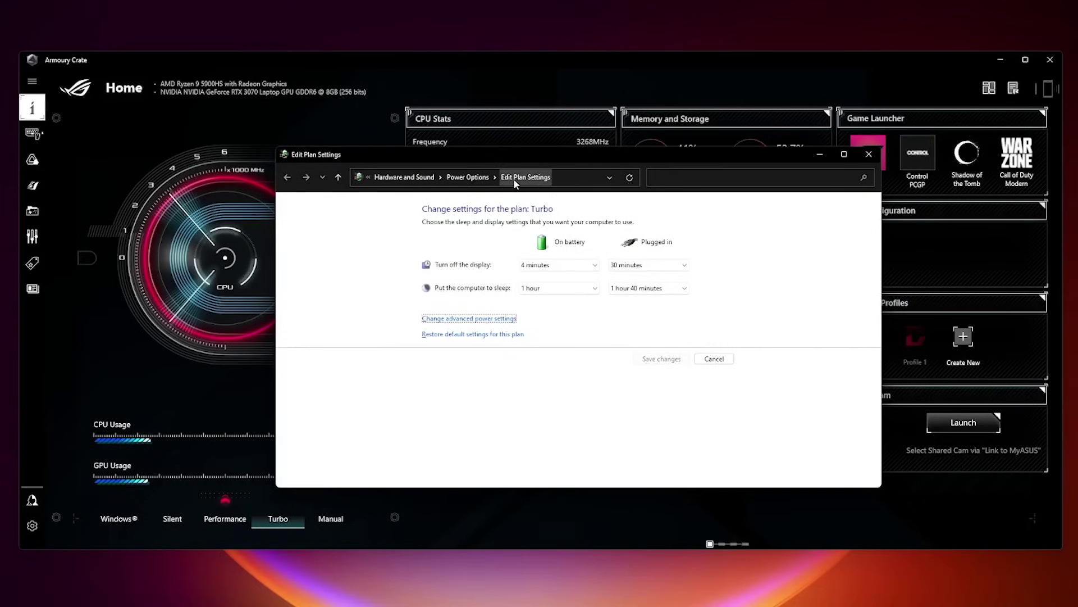
pyautogui.click(472, 177)
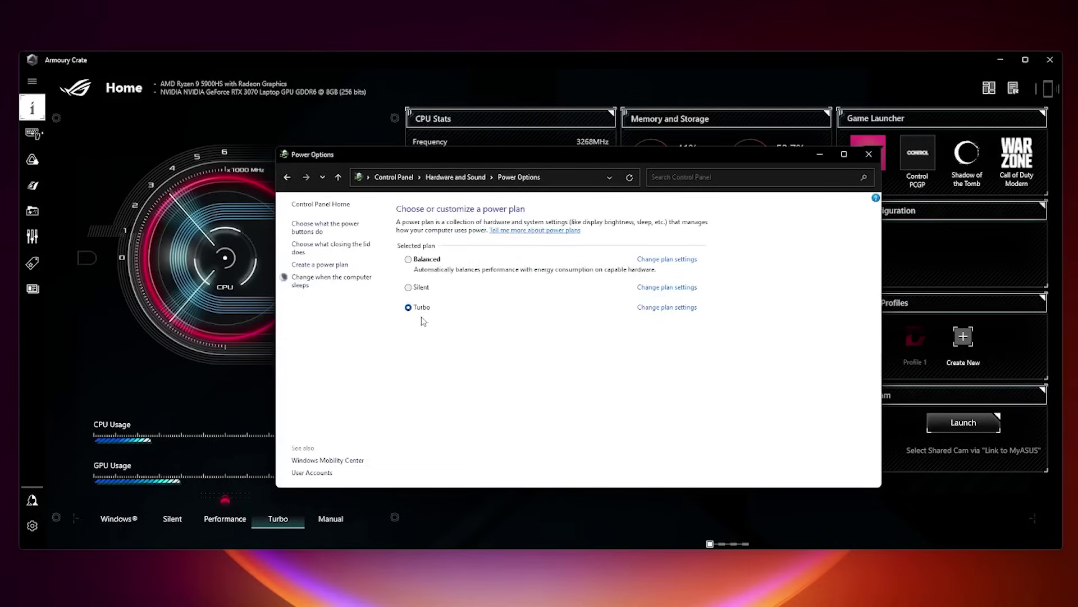
pyautogui.click(868, 154)
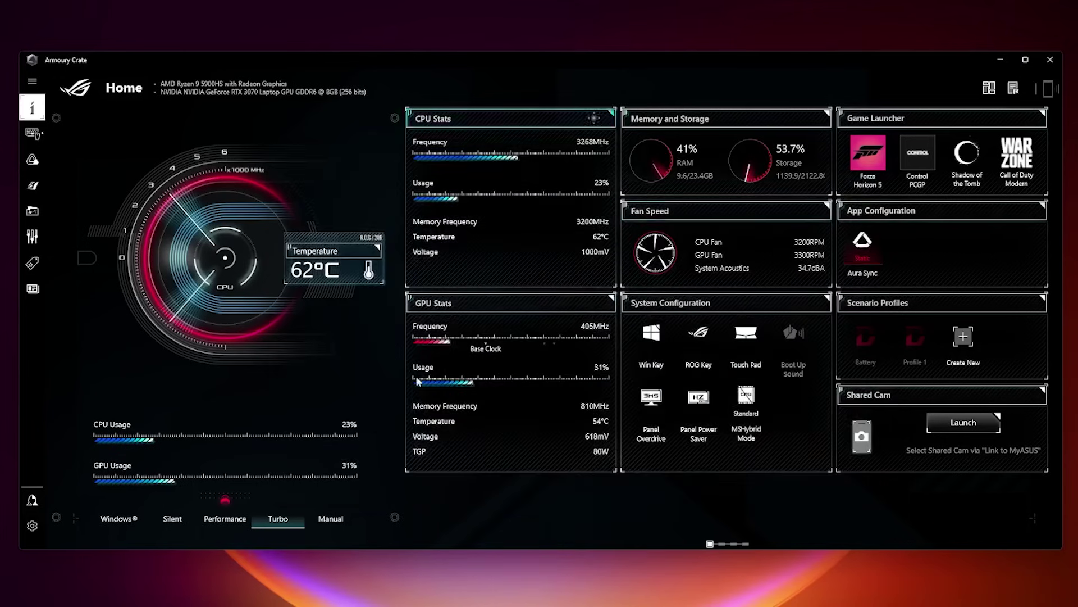
# Step: Return to Manual mode, view the profile options, and compare the GPU settings of Manual modes 1 and 2
pyautogui.click(340, 520)
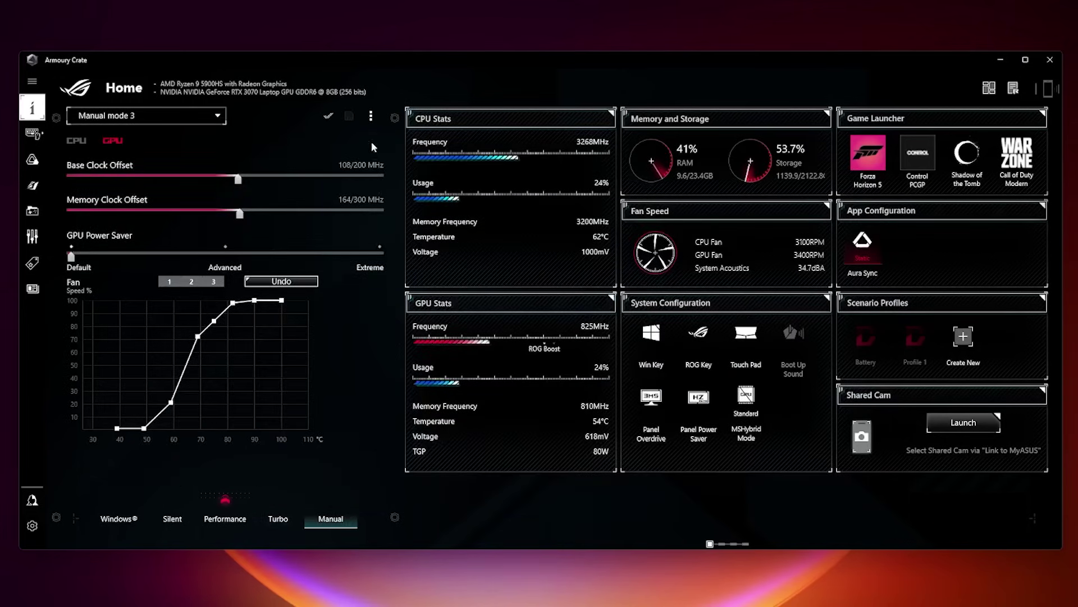
pyautogui.click(372, 117)
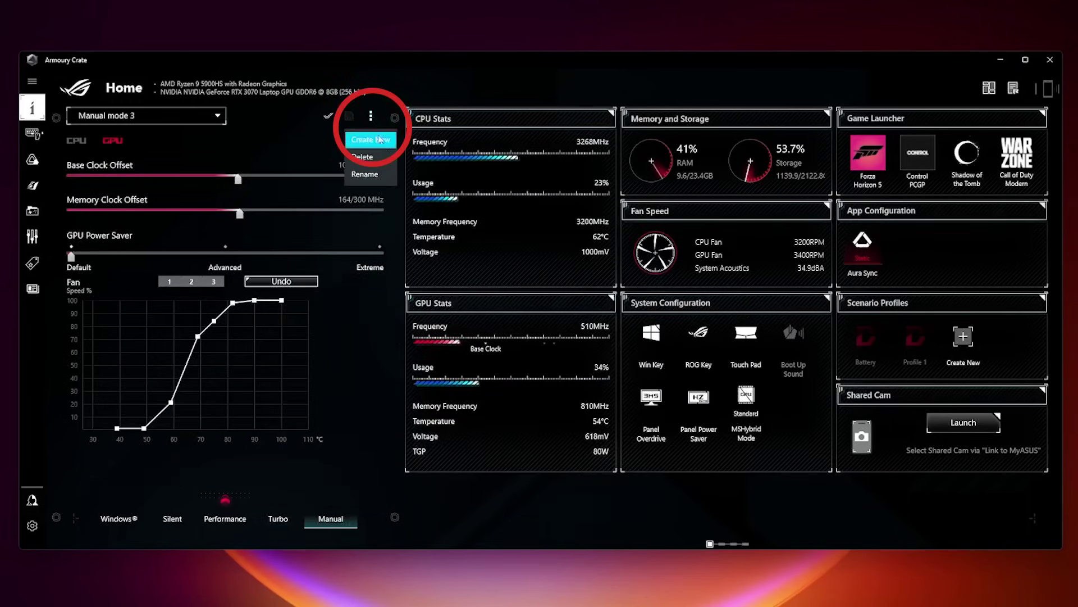
pyautogui.click(180, 115)
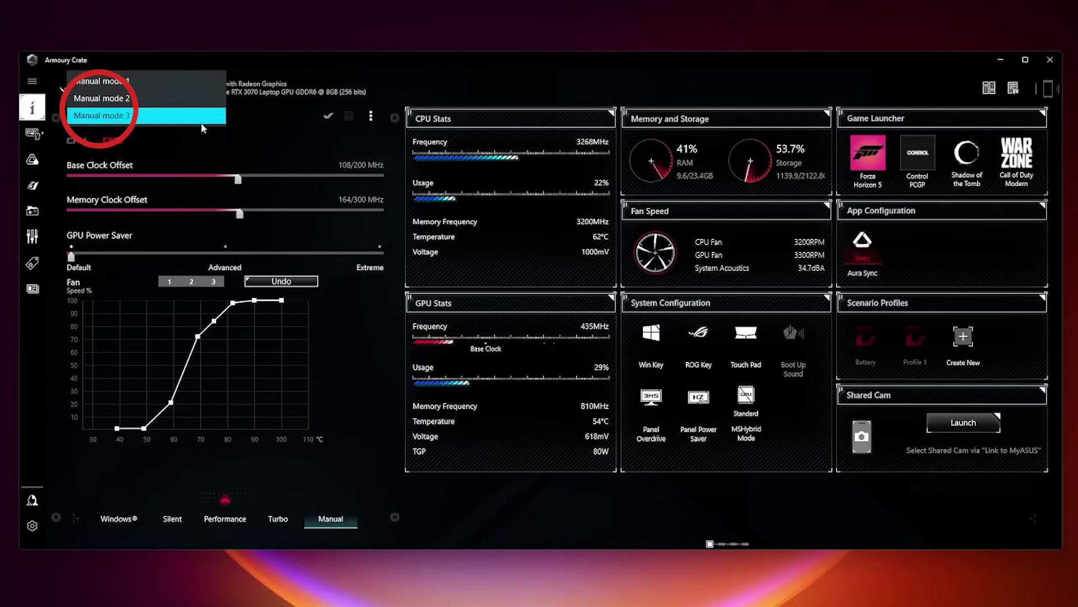
pyautogui.click(181, 95)
pyautogui.click(187, 112)
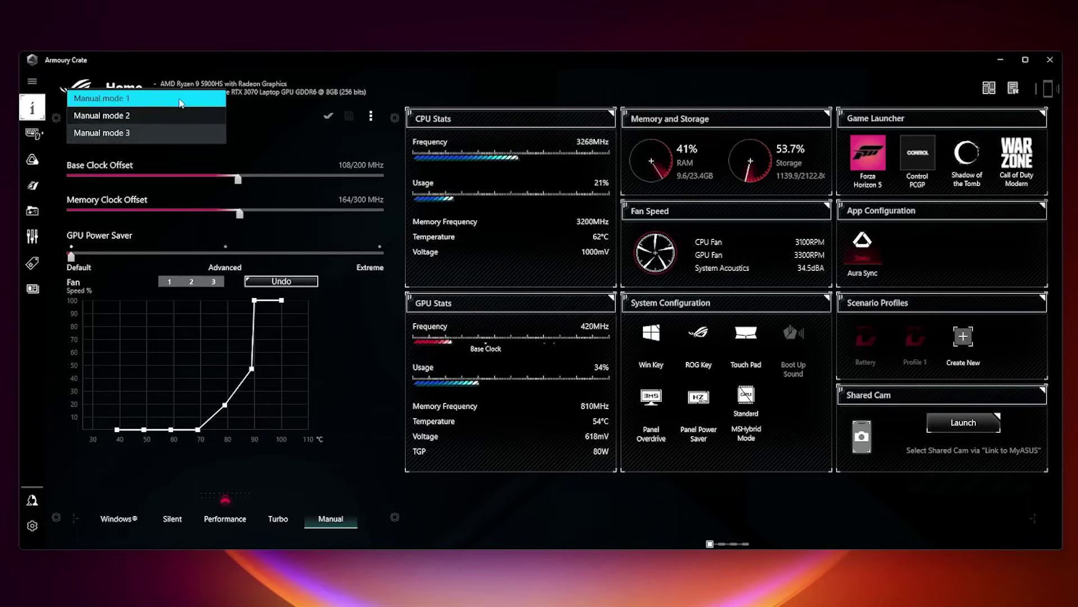
pyautogui.click(180, 99)
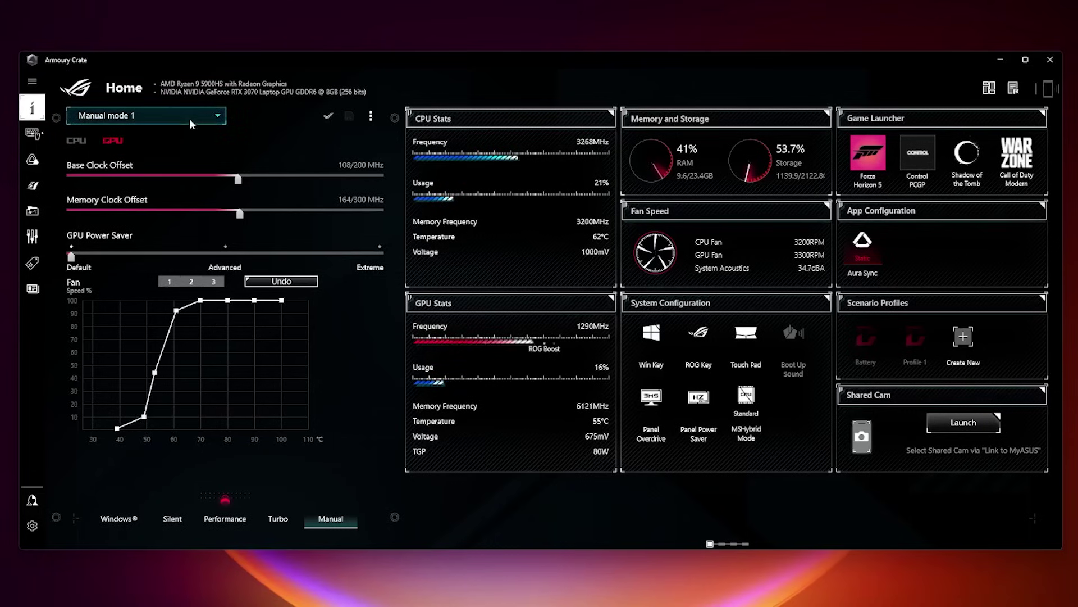
pyautogui.click(189, 119)
pyautogui.click(101, 130)
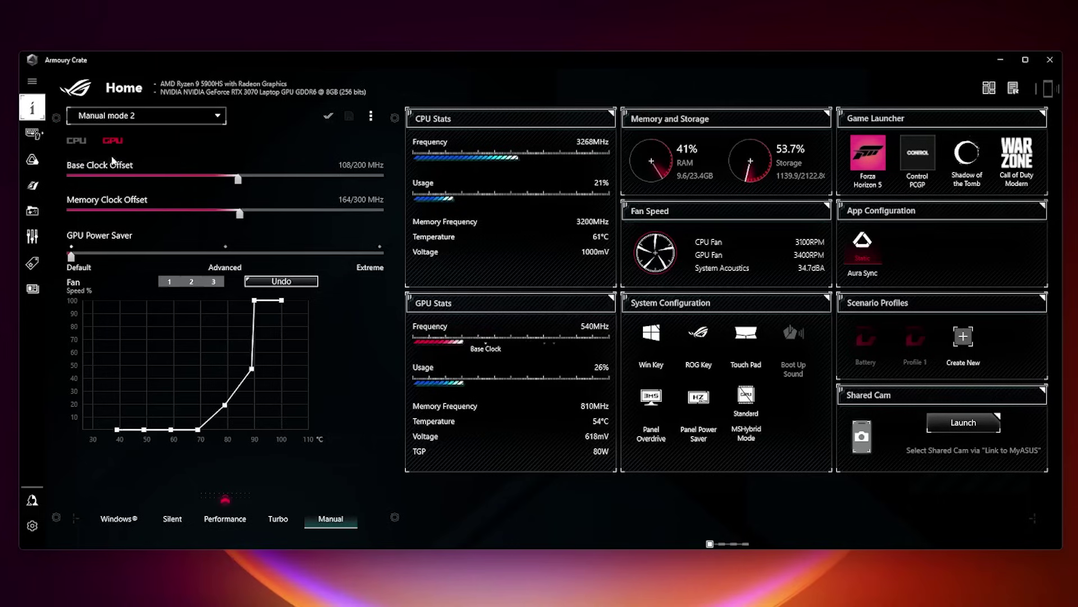
# Step: Compare the CPU power limits and fan curves of Manual modes 2, 1 and 3
pyautogui.click(78, 141)
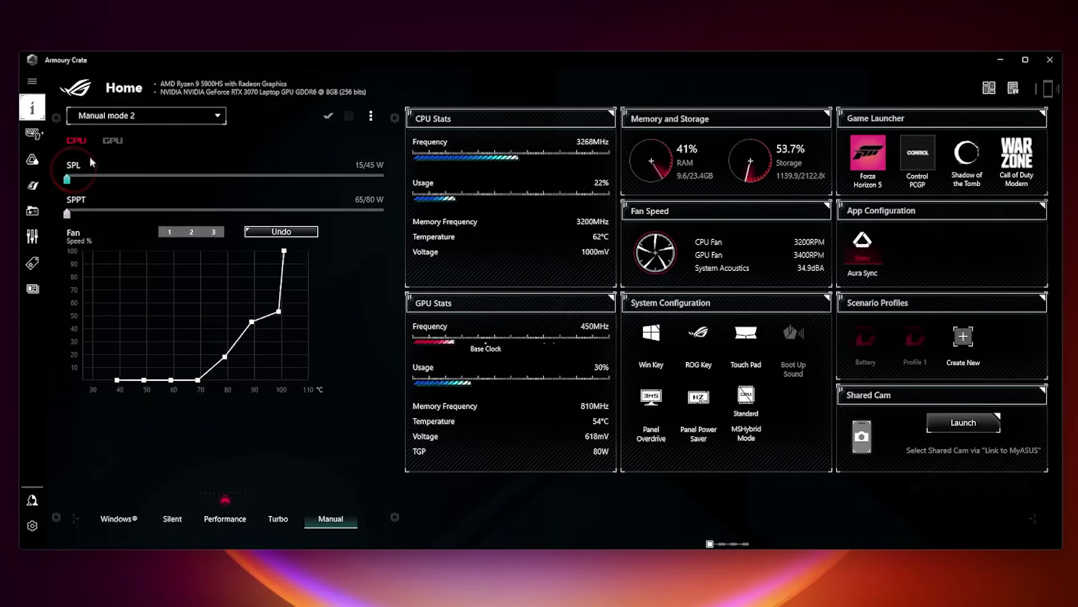
pyautogui.click(143, 120)
pyautogui.click(156, 106)
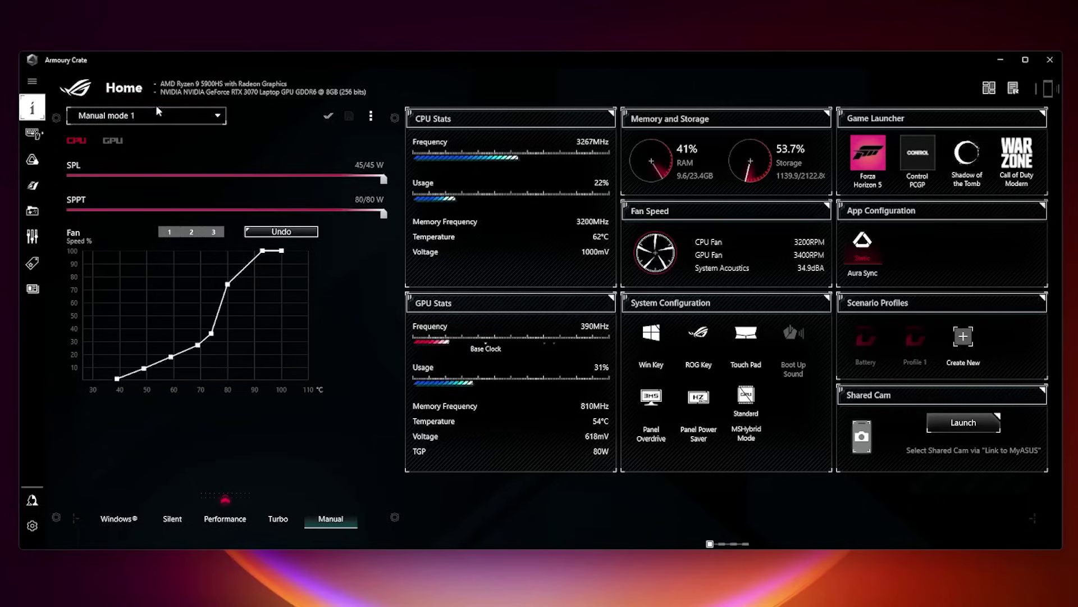
pyautogui.click(152, 119)
pyautogui.click(150, 153)
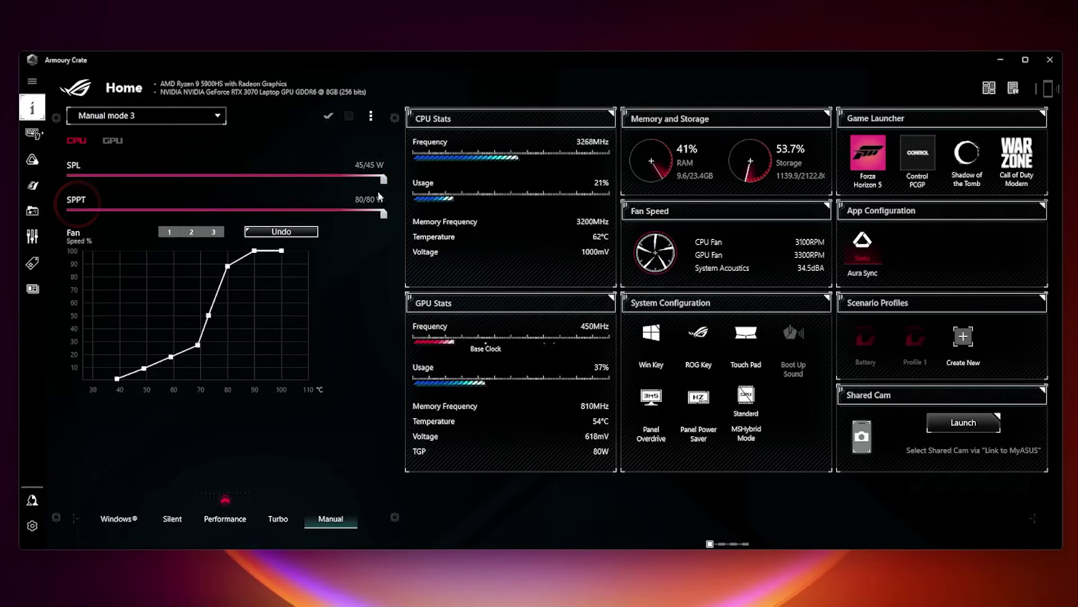
# Step: Try an SPPT of 75 W and an SPL of 30 W in Manual mode 3, and restore them to 80 W and 45 W
pyautogui.moveTo(383, 214); pyautogui.dragTo(254, 215)
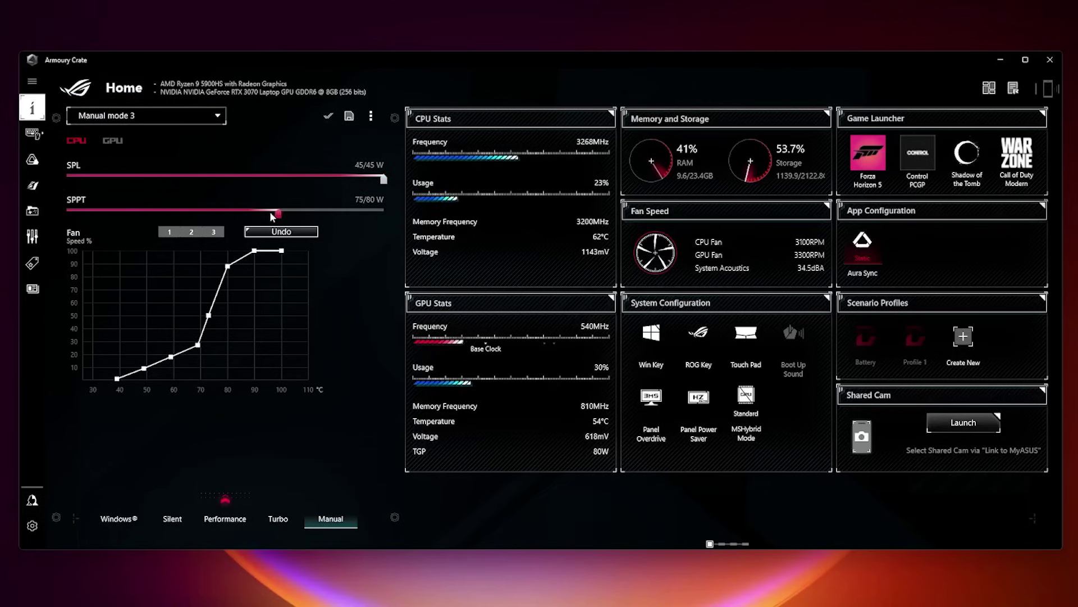
pyautogui.moveTo(384, 179); pyautogui.dragTo(227, 185)
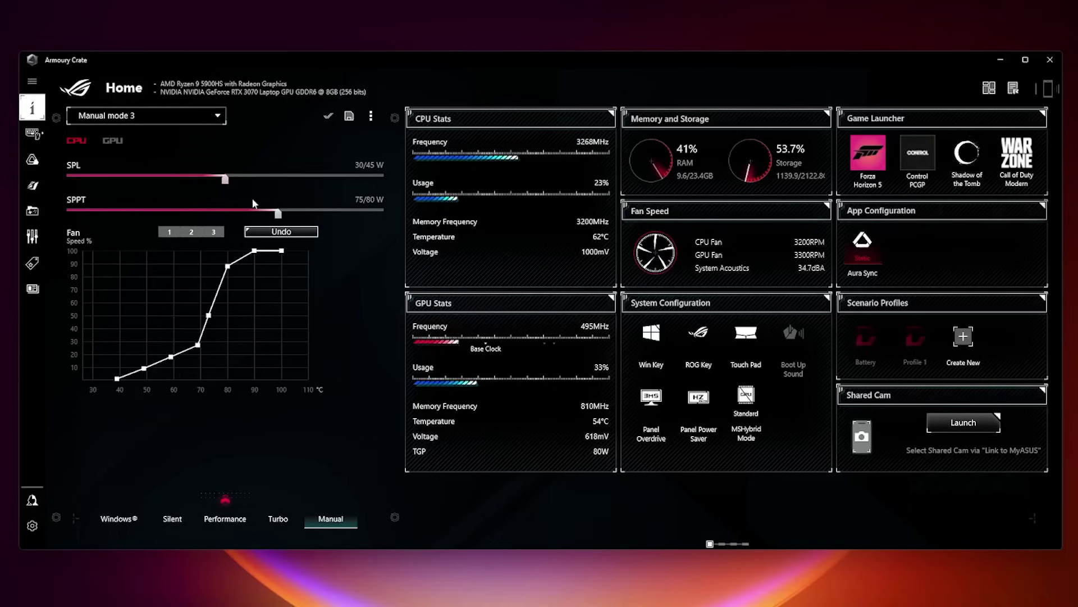
pyautogui.moveTo(279, 214); pyautogui.dragTo(384, 212)
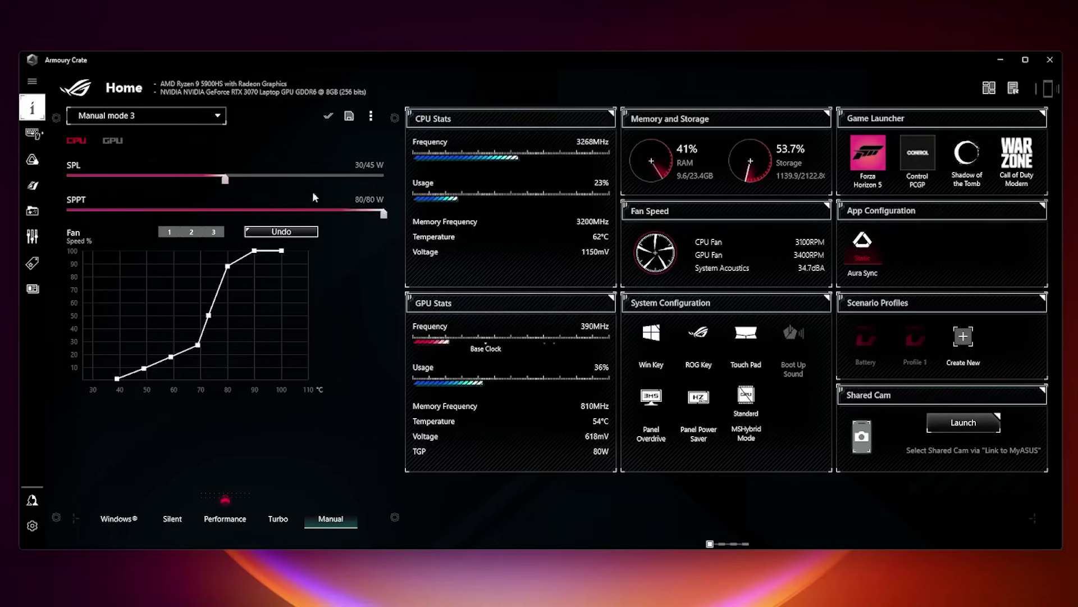
pyautogui.moveTo(230, 179); pyautogui.dragTo(387, 185)
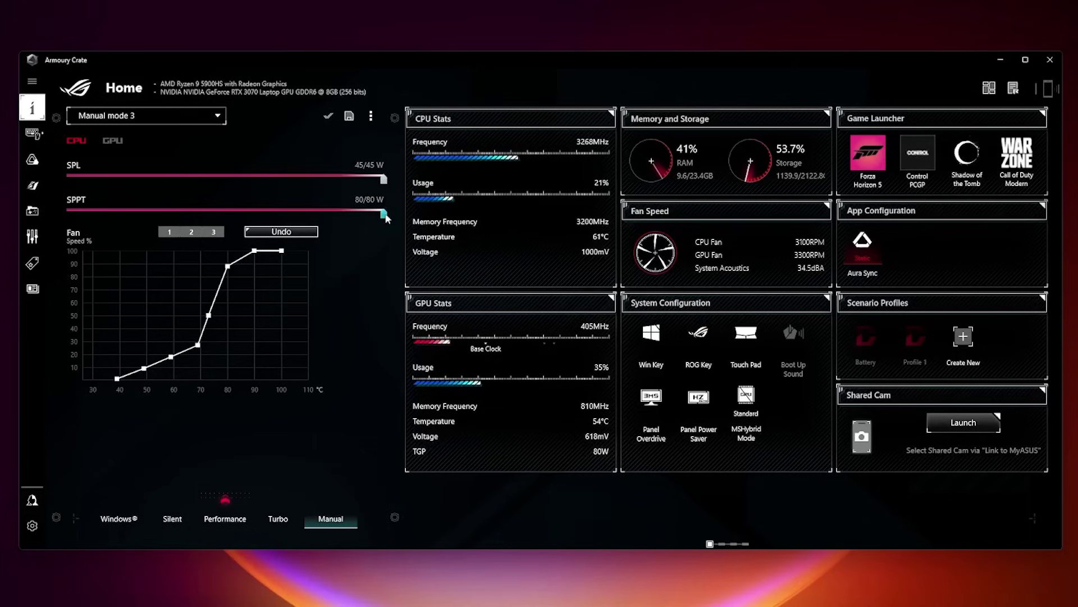
# Step: Lower the CPU's SPPT to 65 W in Manual mode 3, apply it and accept the manual overclocking warning
pyautogui.moveTo(386, 213); pyautogui.dragTo(34, 214)
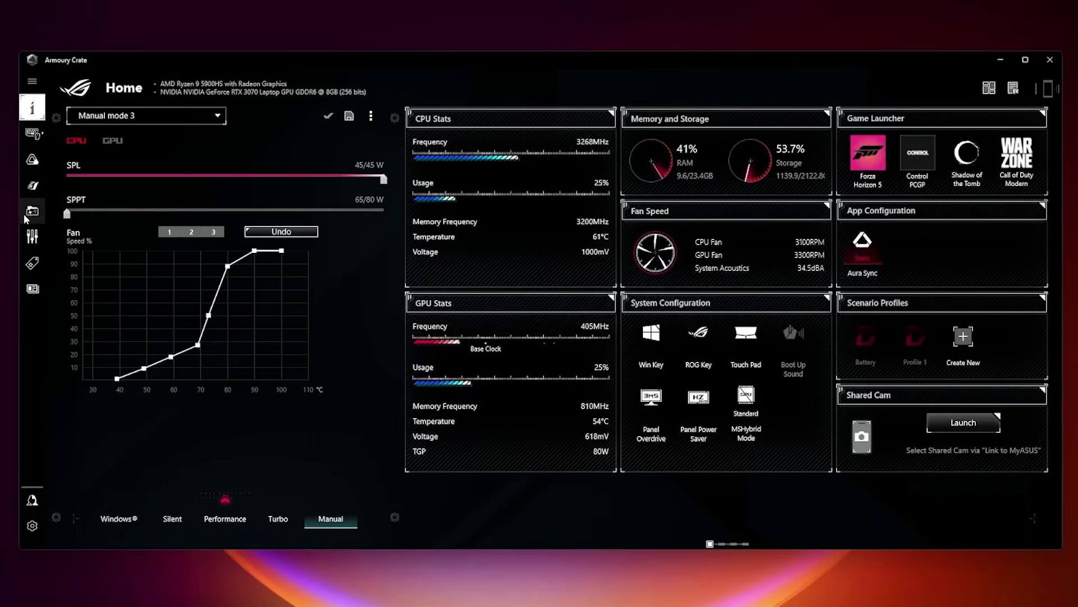
pyautogui.click(328, 118)
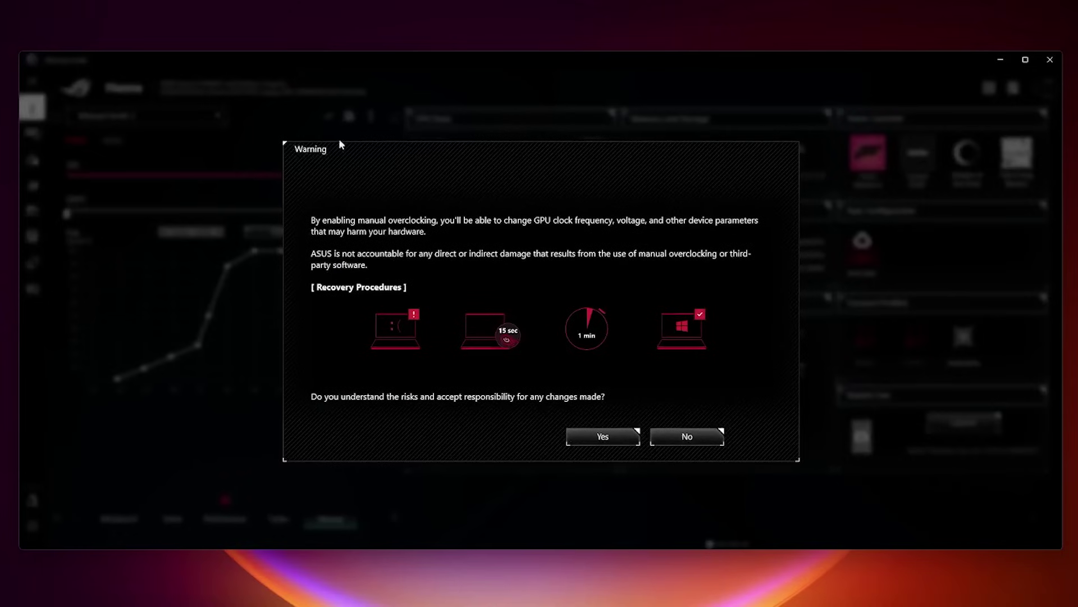
pyautogui.click(595, 437)
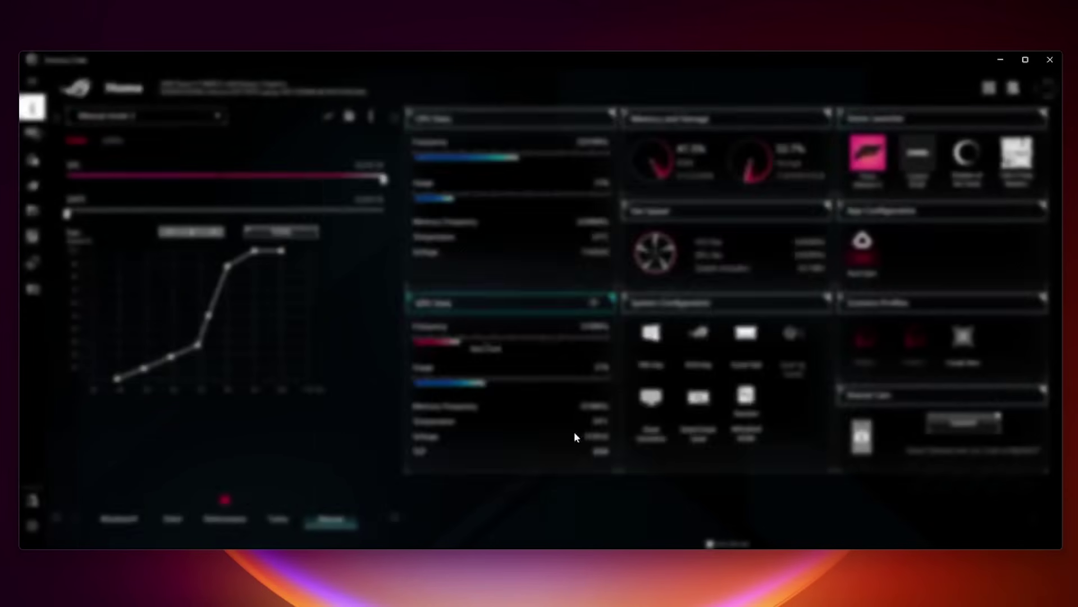
# Step: Try reshaping the CPU fan curve by raising the points near 70 °C and lowering those near 50 and 60 °C
pyautogui.moveTo(198, 346)
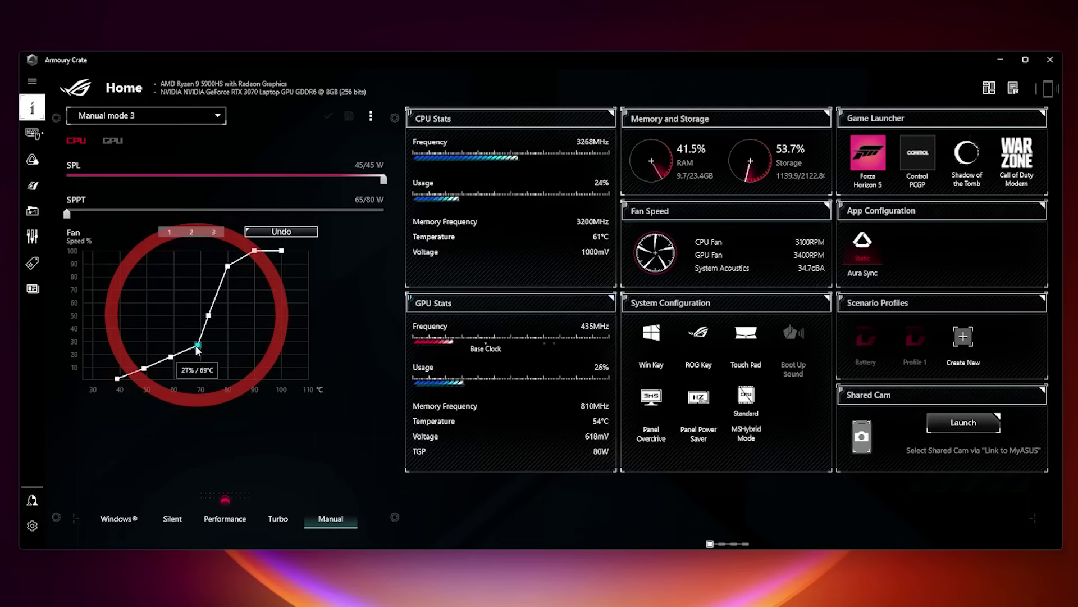
pyautogui.moveTo(197, 347); pyautogui.dragTo(200, 342)
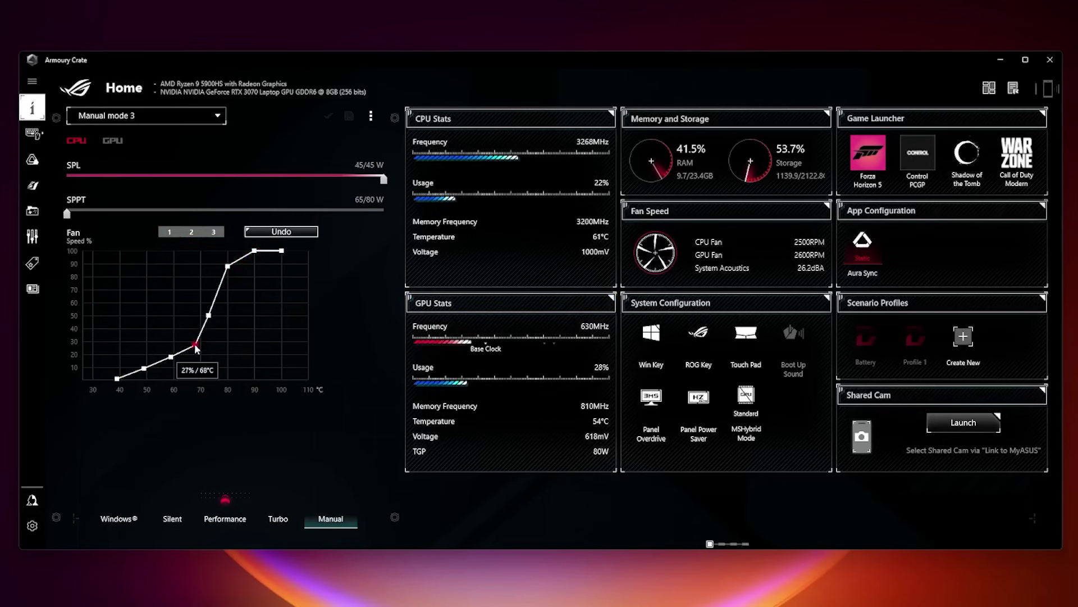
pyautogui.moveTo(212, 318)
pyautogui.moveTo(211, 318)
pyautogui.mouseDown()
pyautogui.moveTo(210, 283)
pyautogui.moveTo(211, 308)
pyautogui.mouseUp()
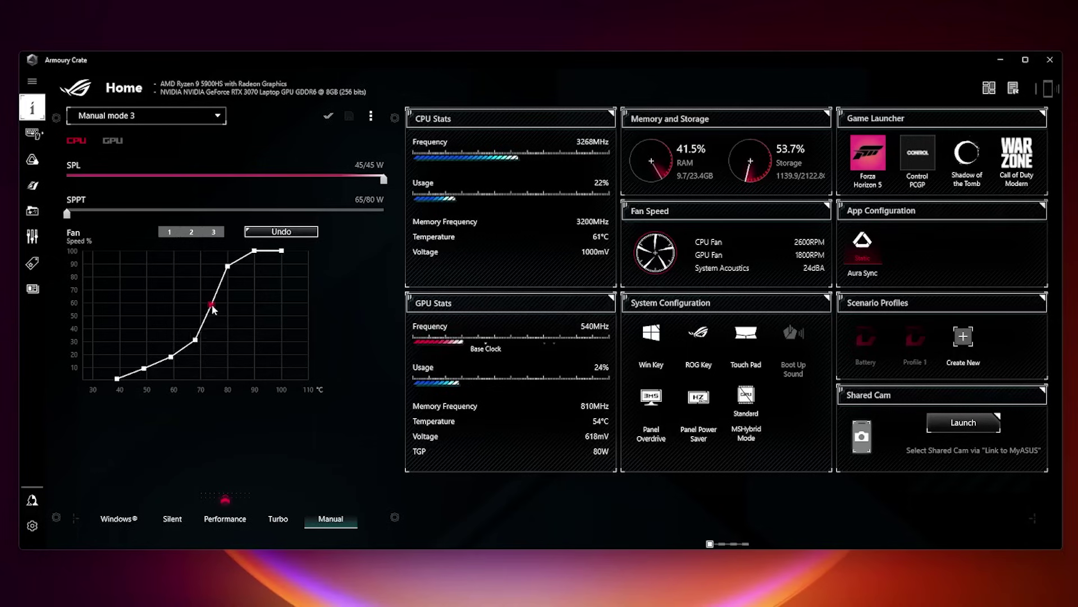
pyautogui.moveTo(144, 368); pyautogui.dragTo(170, 366)
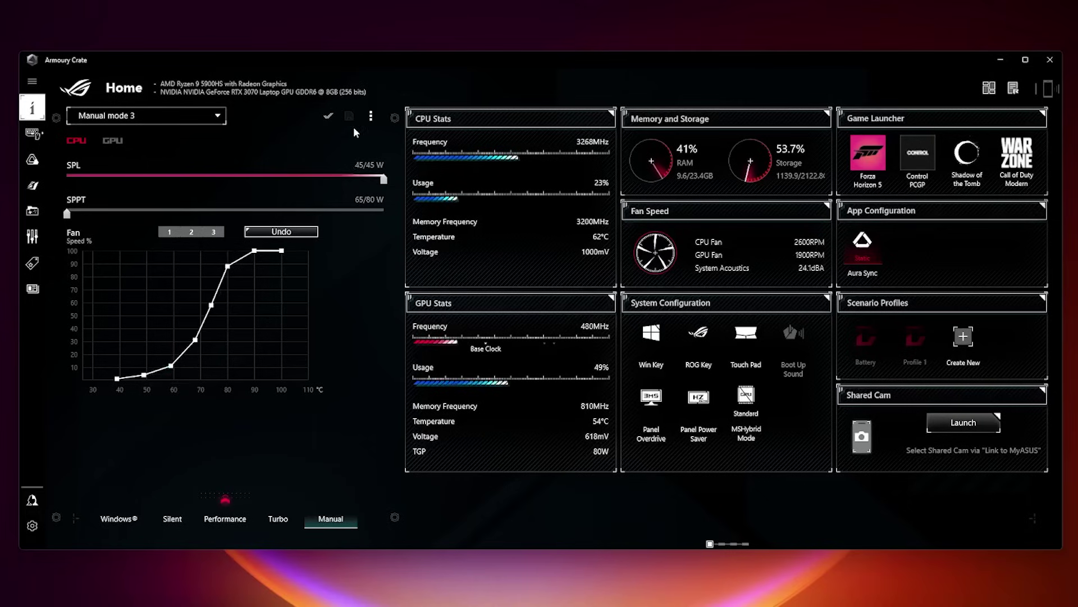
# Step: Drop the CPU fan curve to 0% up to about 70 °C and 18% near 80 °C, and apply it, accepting the warning
pyautogui.moveTo(195, 339); pyautogui.dragTo(198, 380)
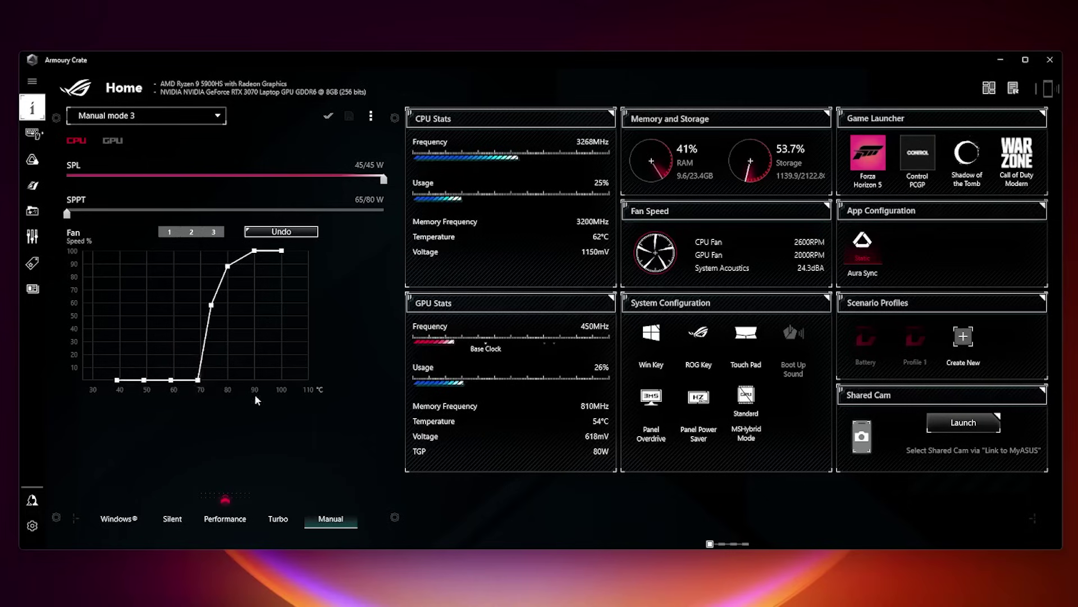
pyautogui.moveTo(211, 306); pyautogui.dragTo(302, 379)
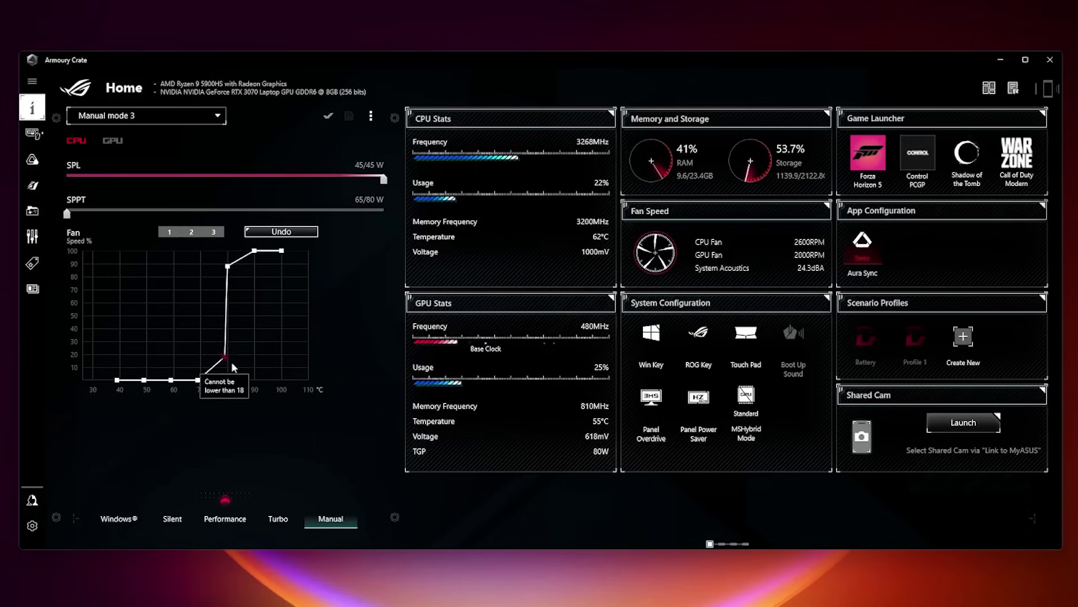
pyautogui.click(328, 116)
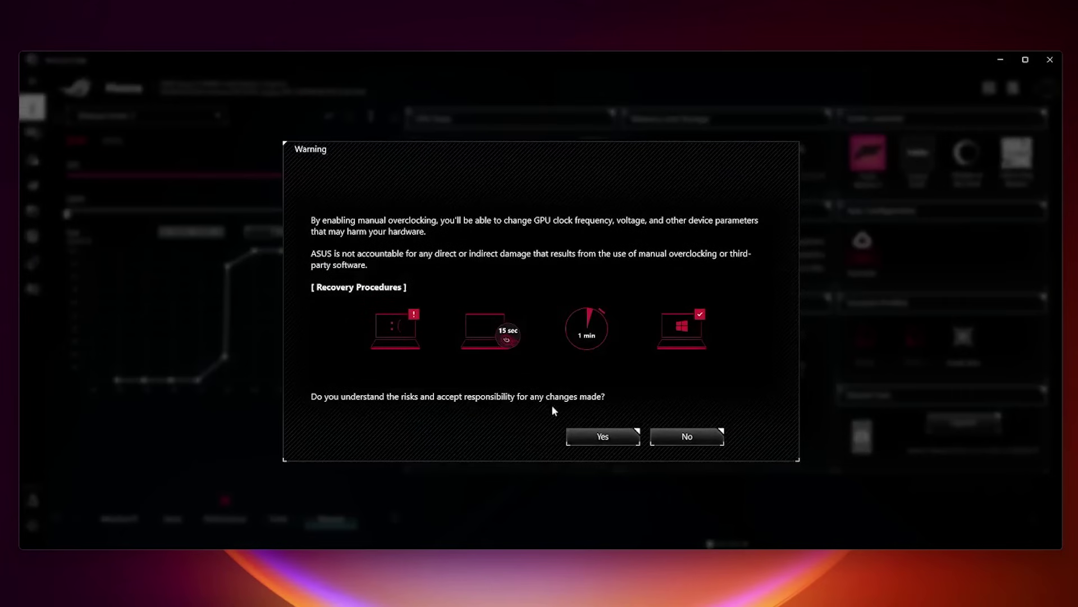
pyautogui.click(606, 443)
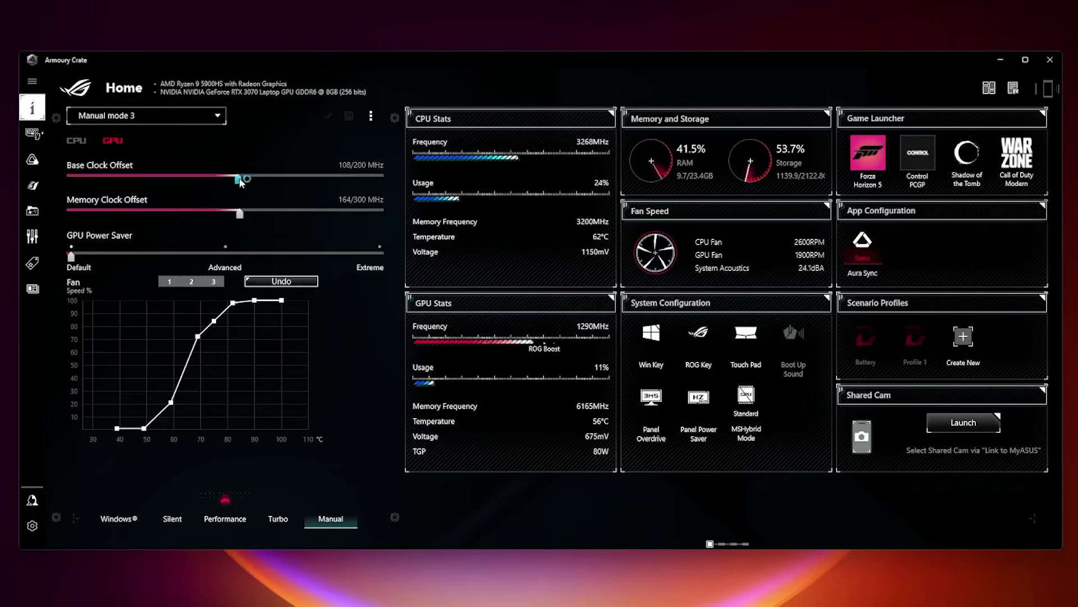
# Step: Set the GPU offsets to 106 MHz base and 161 MHz memory with Power Saver at Default, and lower the fan speed near 70 °C to about 57%
pyautogui.moveTo(238, 181); pyautogui.dragTo(238, 213)
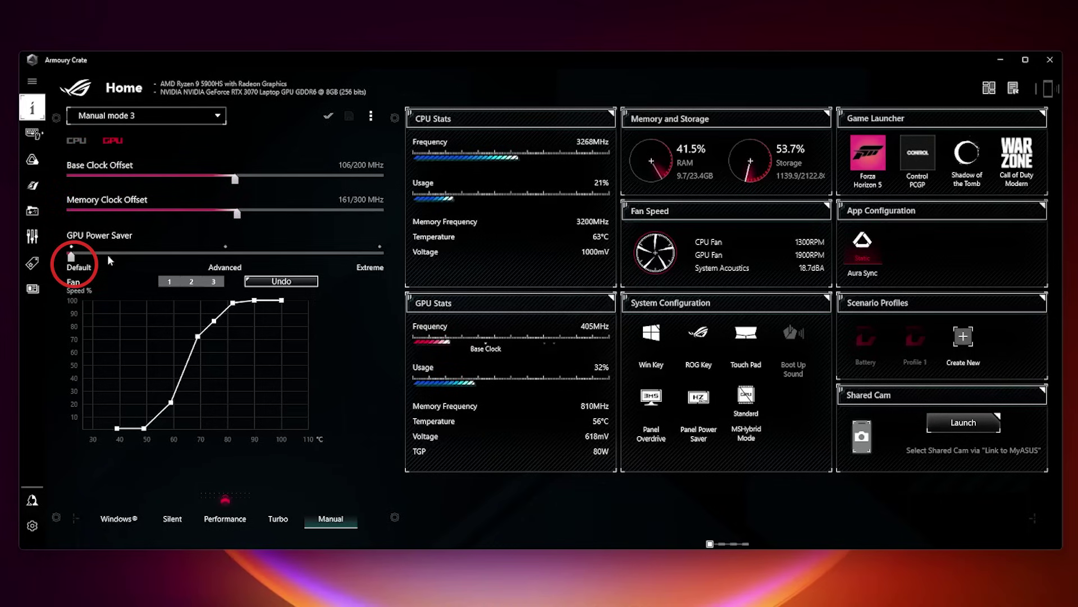
pyautogui.click(88, 262)
pyautogui.moveTo(88, 262)
pyautogui.mouseDown()
pyautogui.moveTo(381, 259)
pyautogui.moveTo(72, 259)
pyautogui.mouseUp()
pyautogui.moveTo(202, 344); pyautogui.dragTo(212, 361)
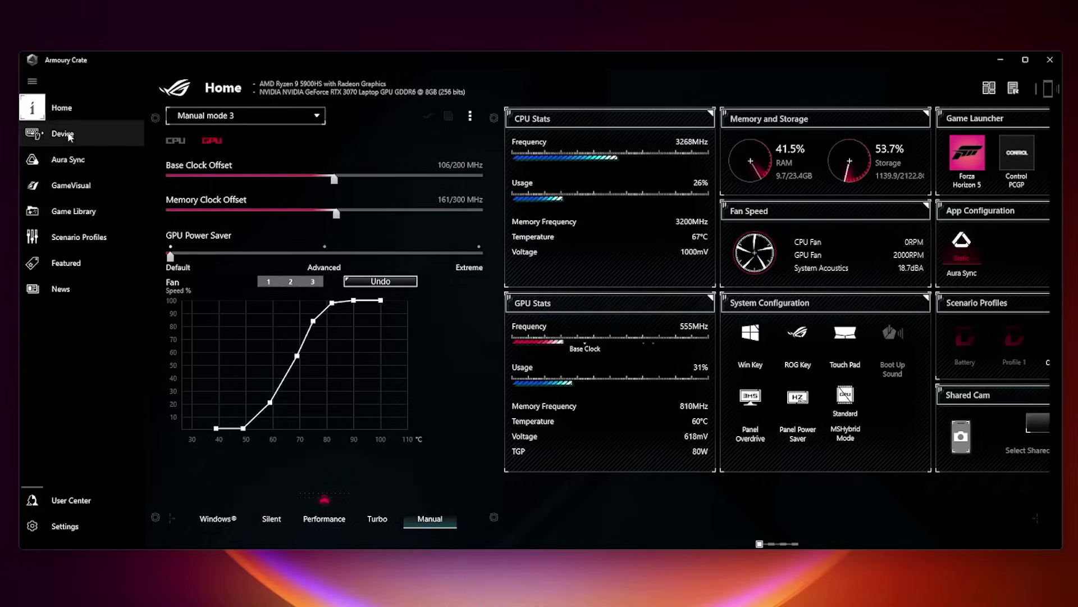
# Step: Review the GPU Power Saving modes, the Scenario Profiles and the Aura lighting effects
pyautogui.click(63, 132)
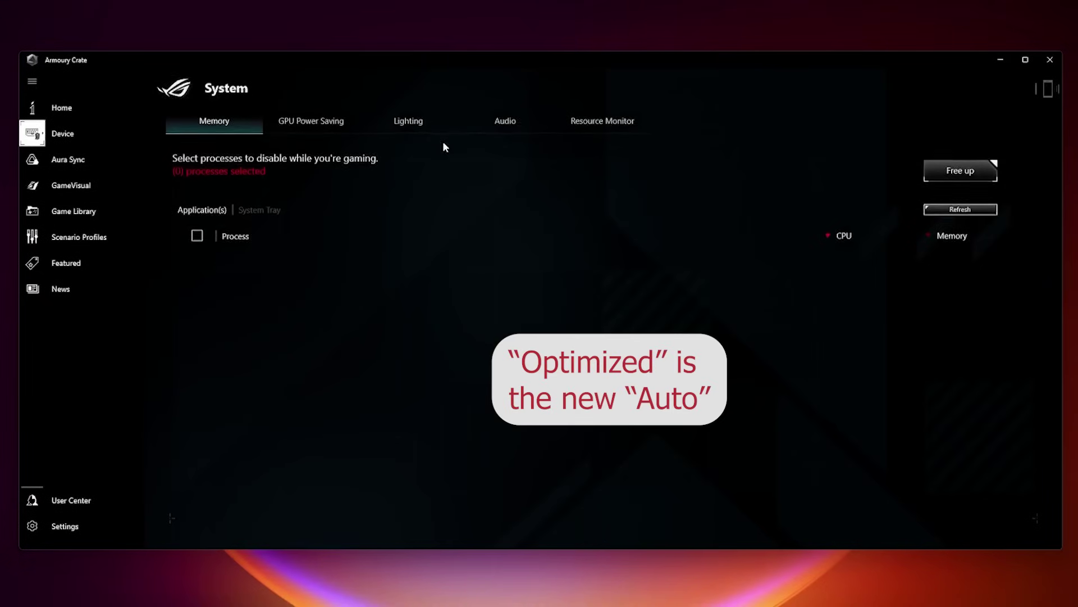
pyautogui.click(325, 121)
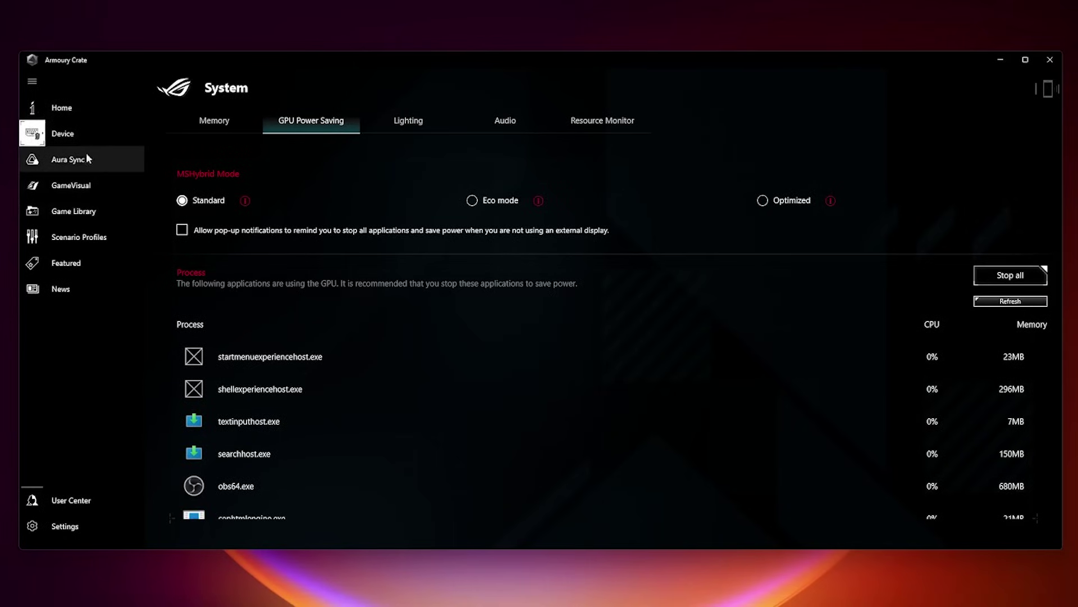
pyautogui.click(86, 241)
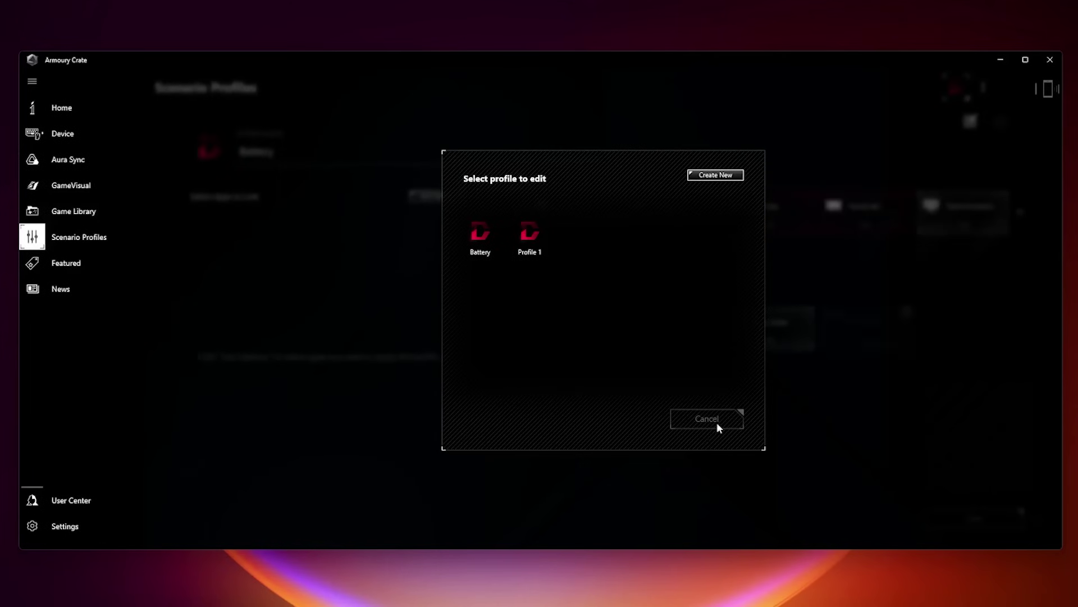
pyautogui.click(54, 111)
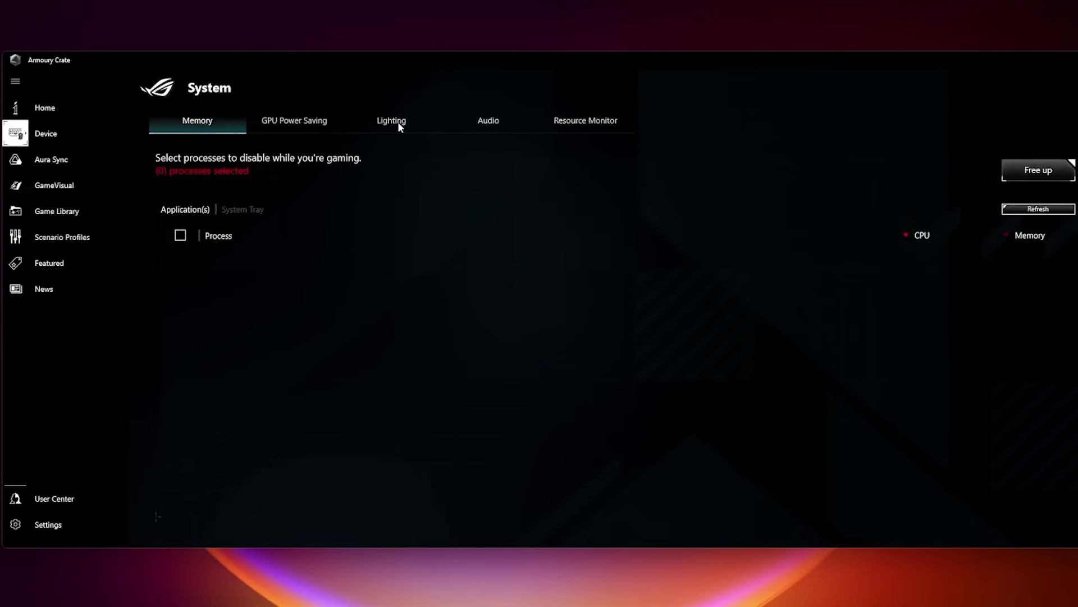
pyautogui.click(398, 121)
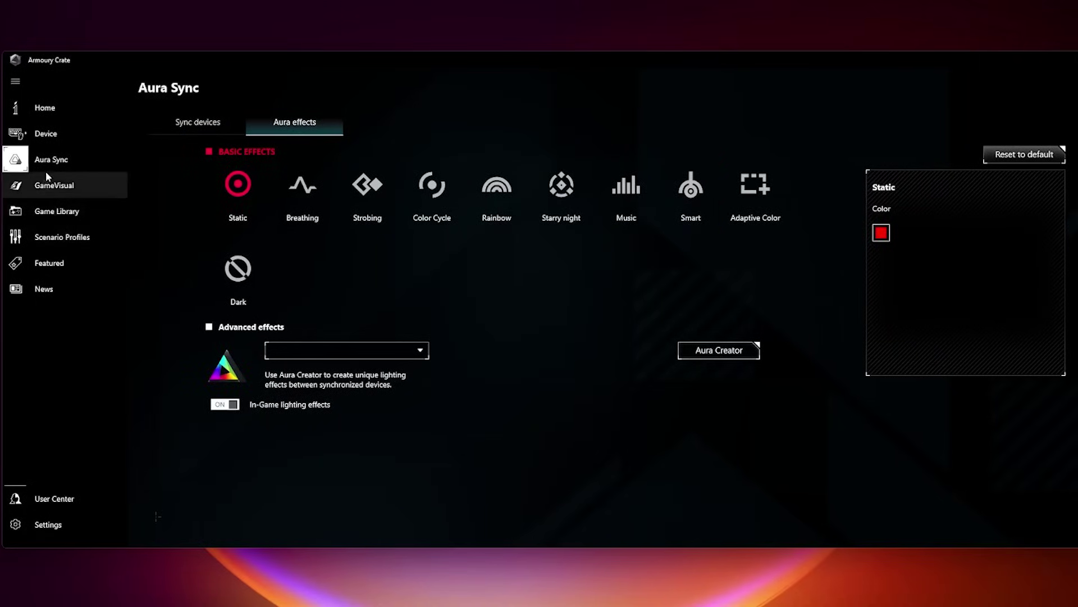
# Step: Try the Racing display preset in GameVisual and return to Default, leaving the color temperature where it is
pyautogui.click(46, 133)
pyautogui.click(931, 152)
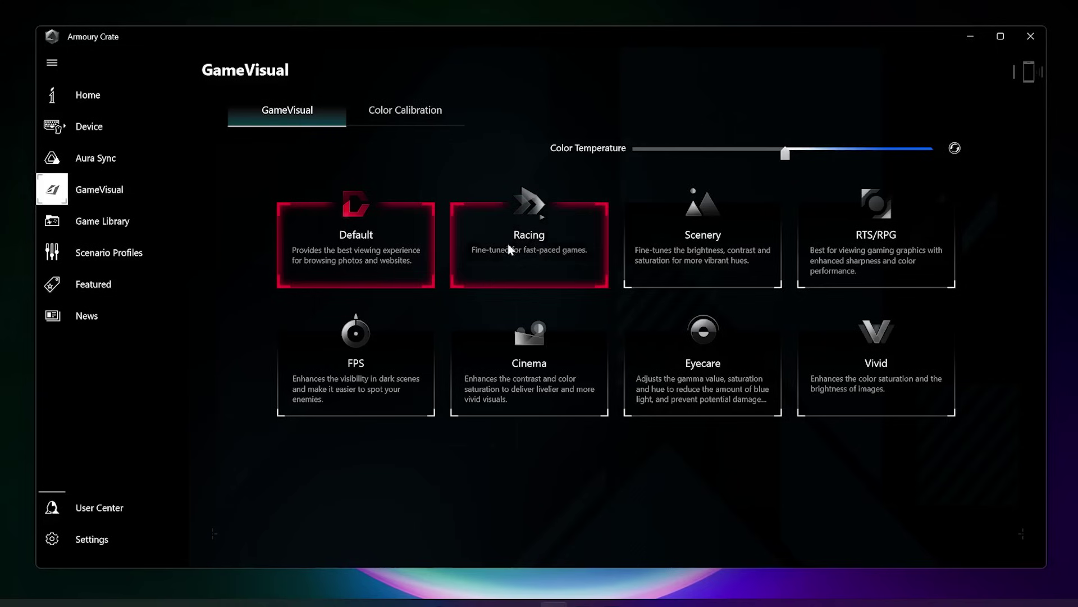
pyautogui.click(536, 242)
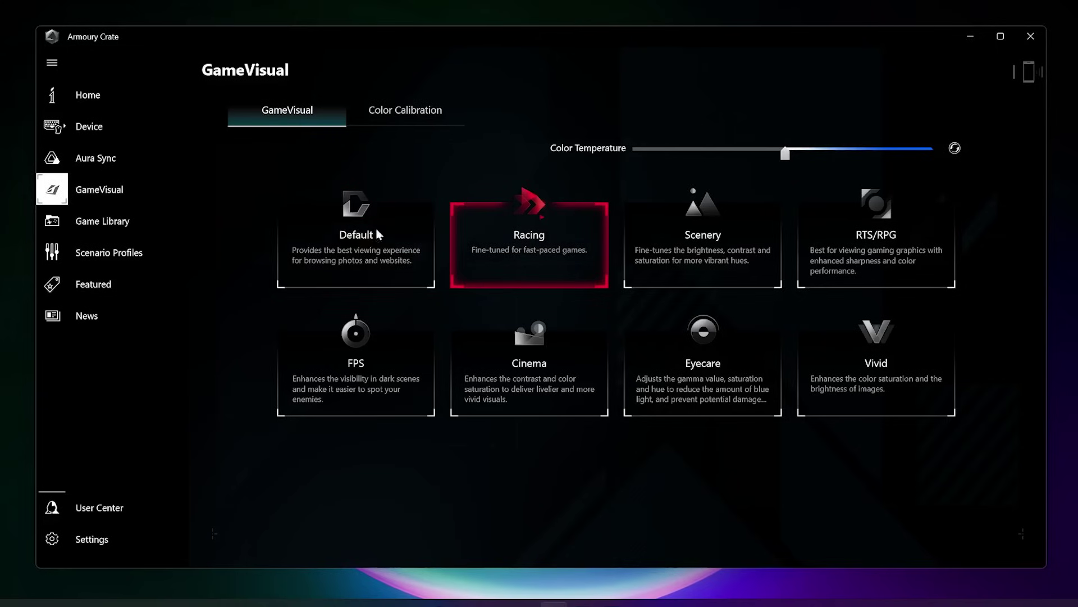
pyautogui.click(365, 244)
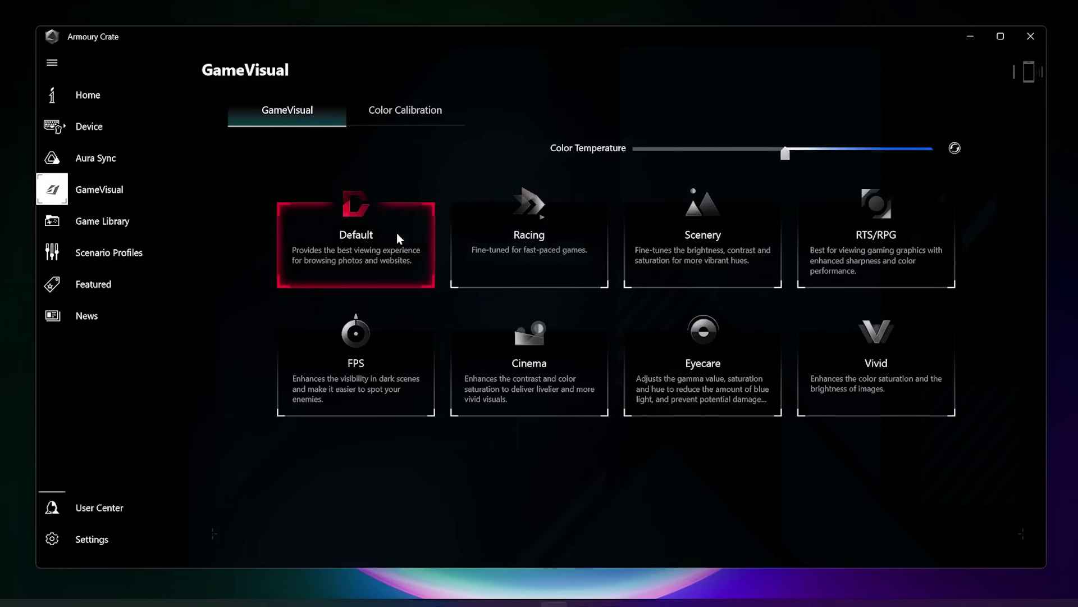
pyautogui.click(786, 154)
pyautogui.moveTo(786, 159); pyautogui.dragTo(786, 158)
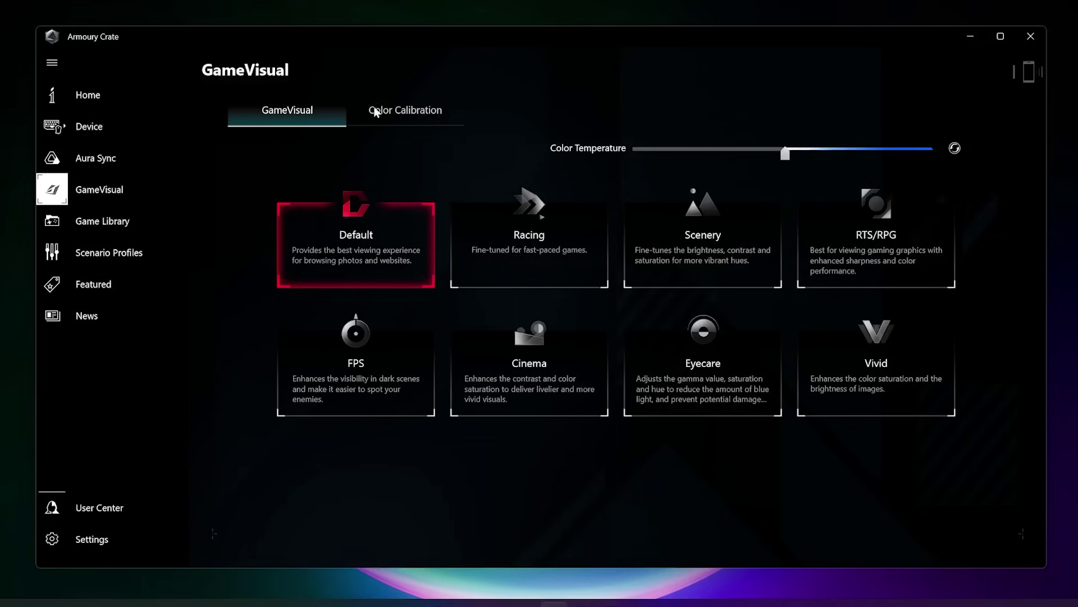
# Step: Review the GameVisual color calibration requirements, the general Armoury Crate settings and the Update Center
pyautogui.click(409, 109)
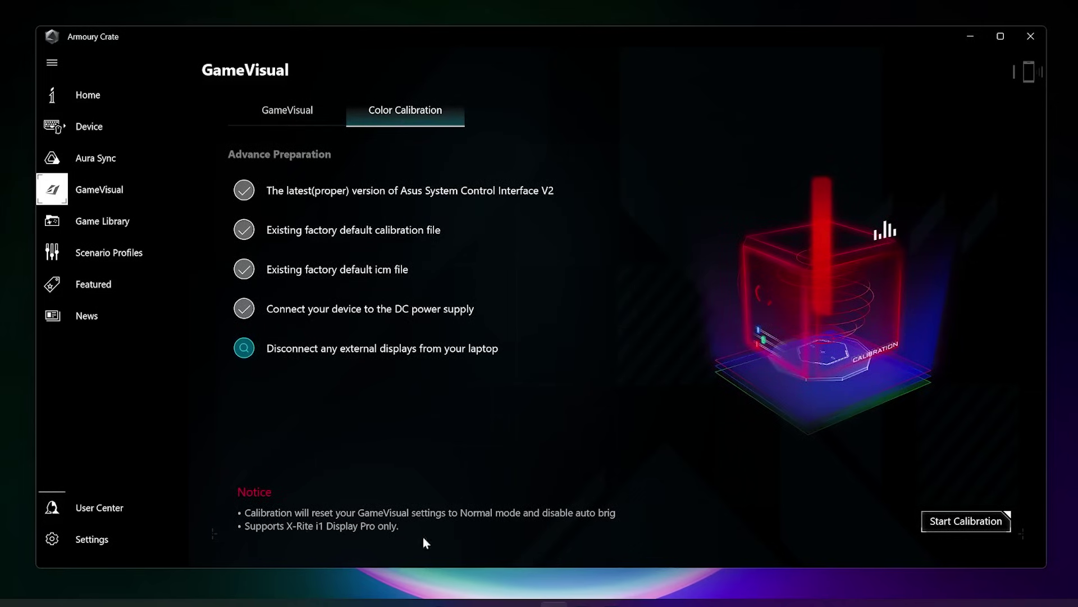
pyautogui.click(117, 538)
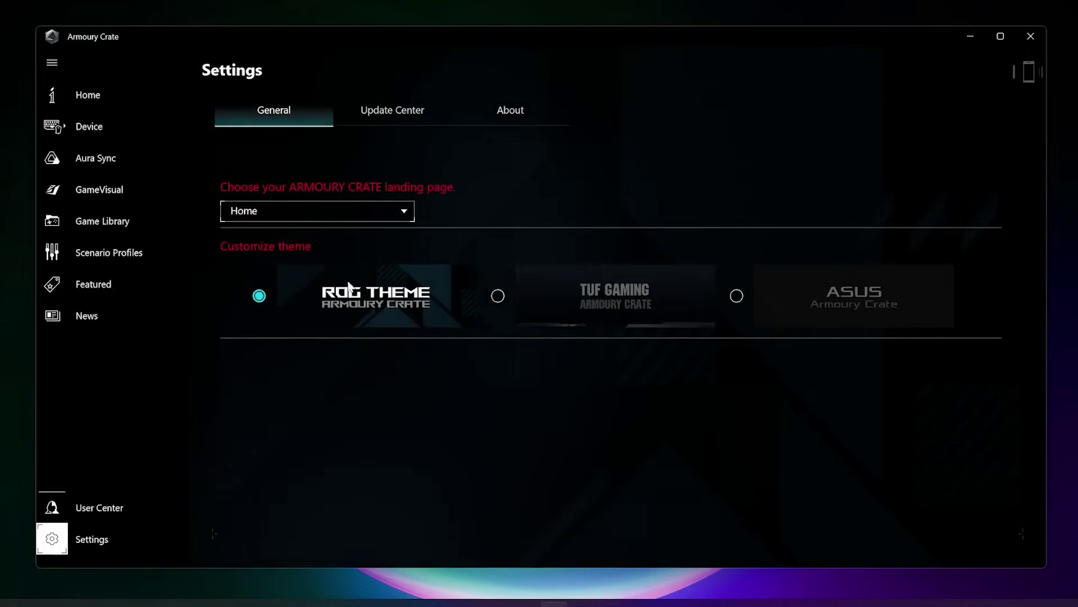
pyautogui.click(415, 109)
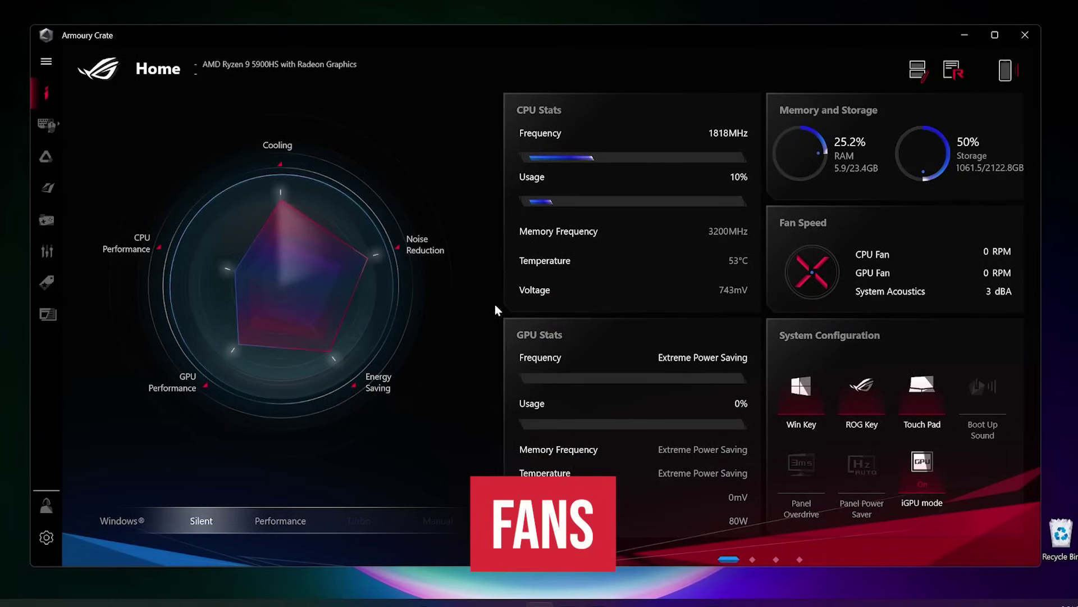
# Step: Try the Windows operating mode and go back to Silent
pyautogui.click(132, 521)
pyautogui.click(198, 520)
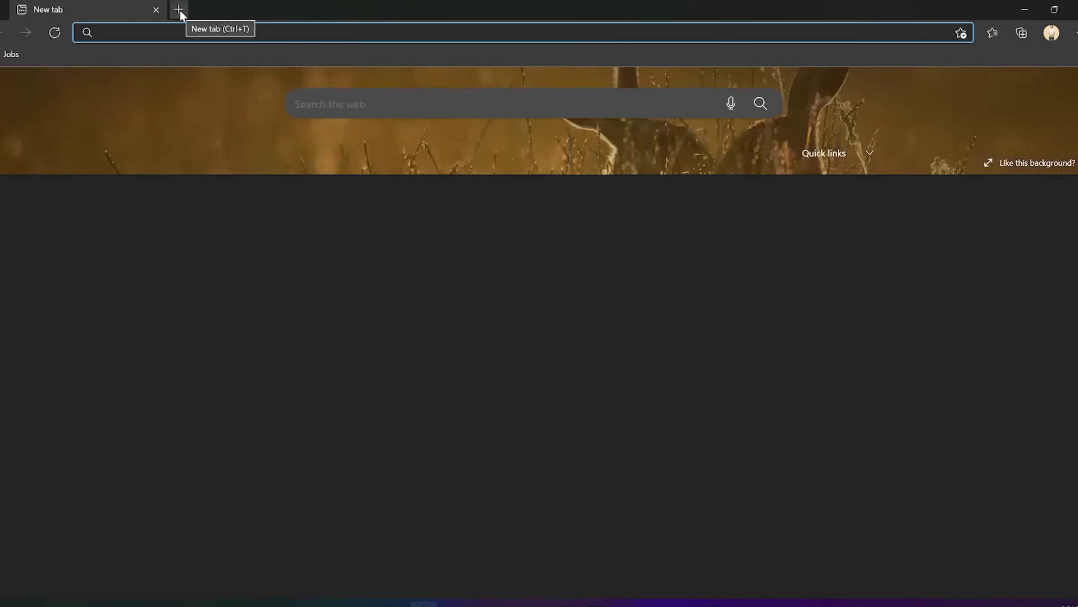
# Step: Switch to the Edge browser, load google.com and open another new tab
pyautogui.write('google.com')
pyautogui.press('Return')
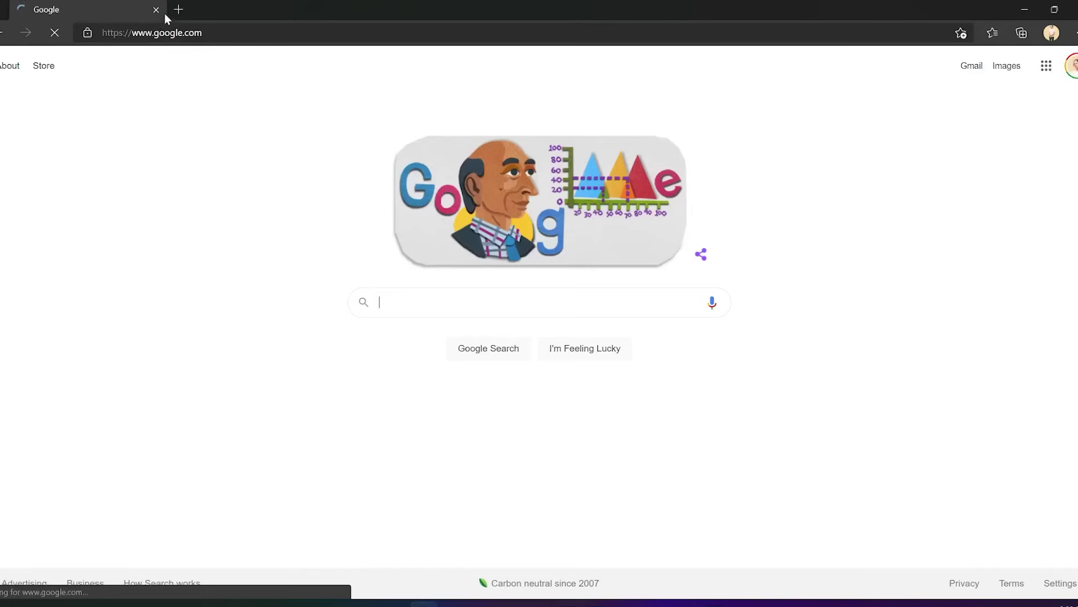
pyautogui.click(176, 9)
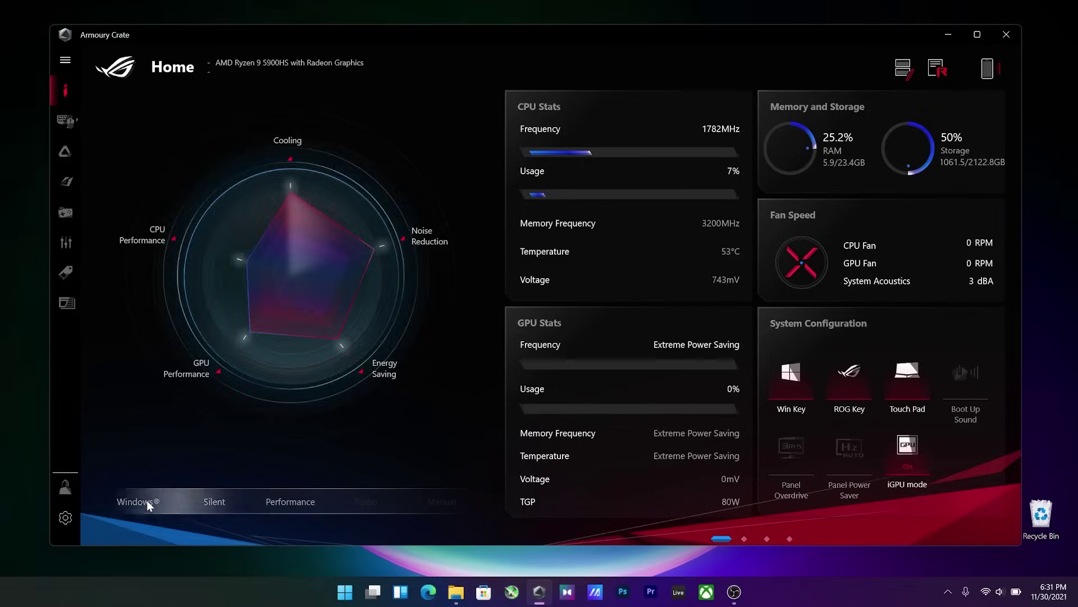
# Step: Switch the Armoury Crate operating mode to Windows
pyautogui.click(147, 500)
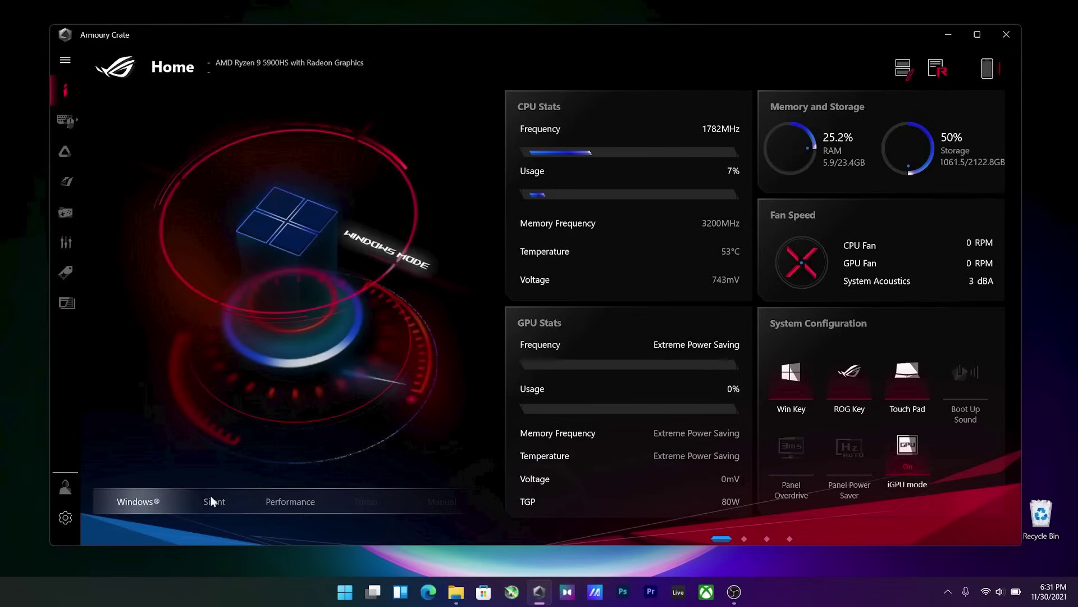
pyautogui.click(196, 265)
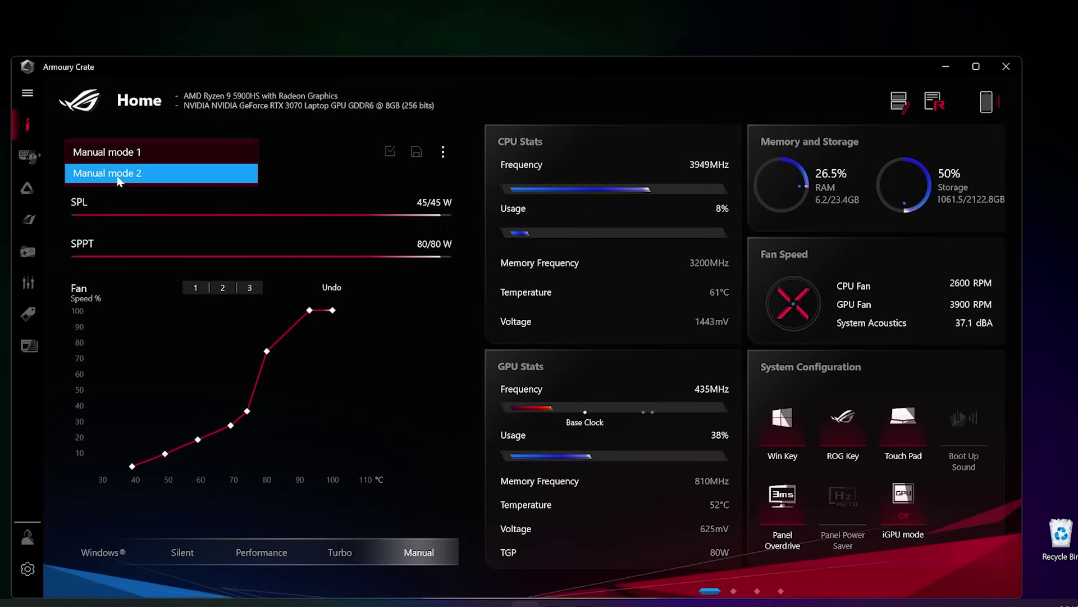
# Step: Load the Manual mode 2 profile and check the low-temperature points of its GPU fan curve
pyautogui.click(133, 177)
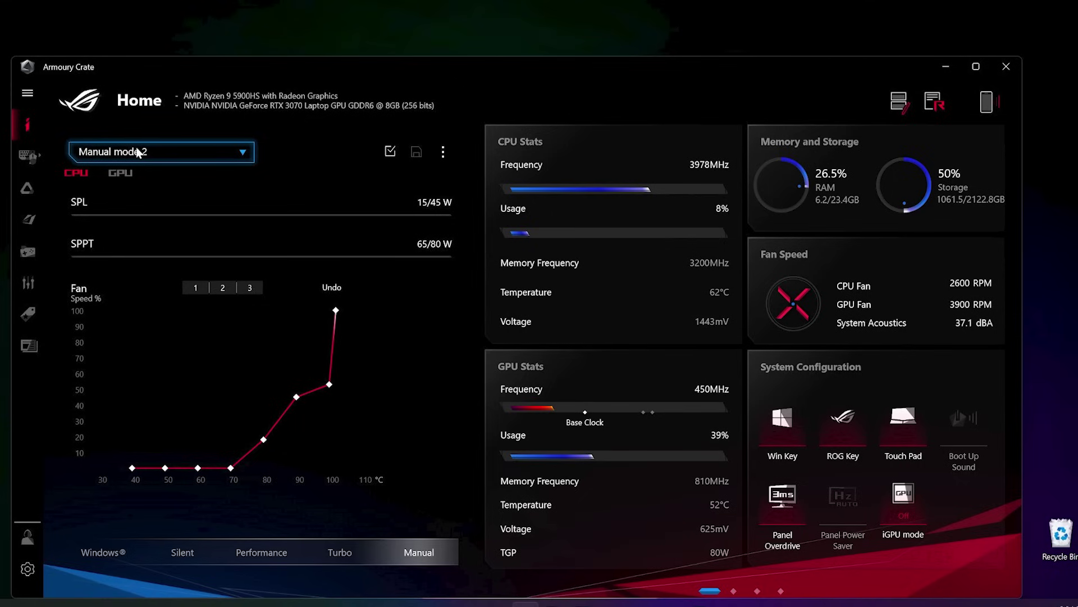
pyautogui.click(120, 172)
pyautogui.moveTo(301, 404); pyautogui.dragTo(261, 494)
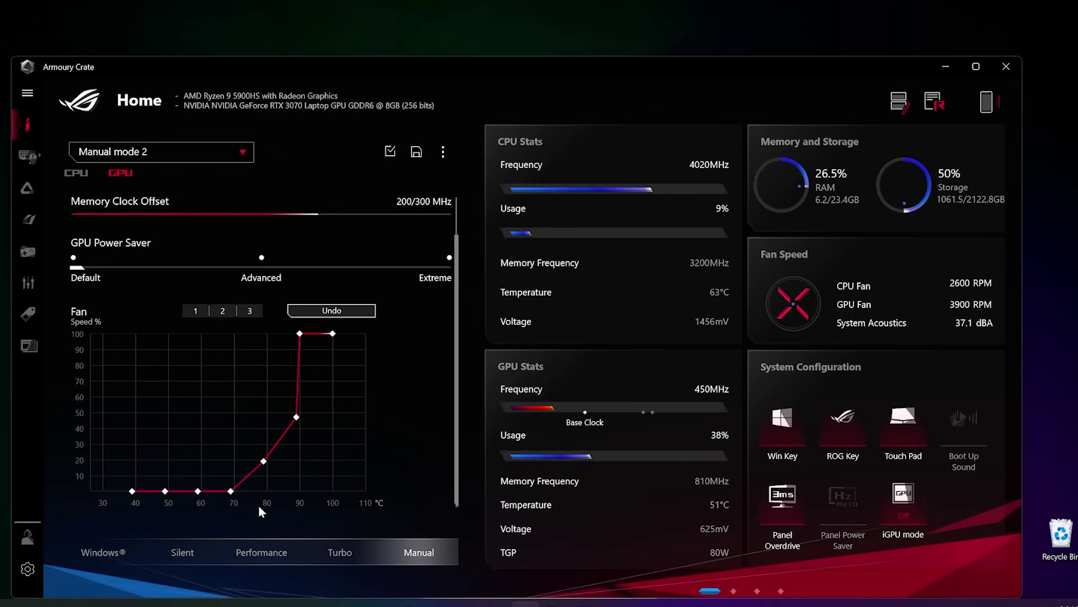
pyautogui.moveTo(228, 491)
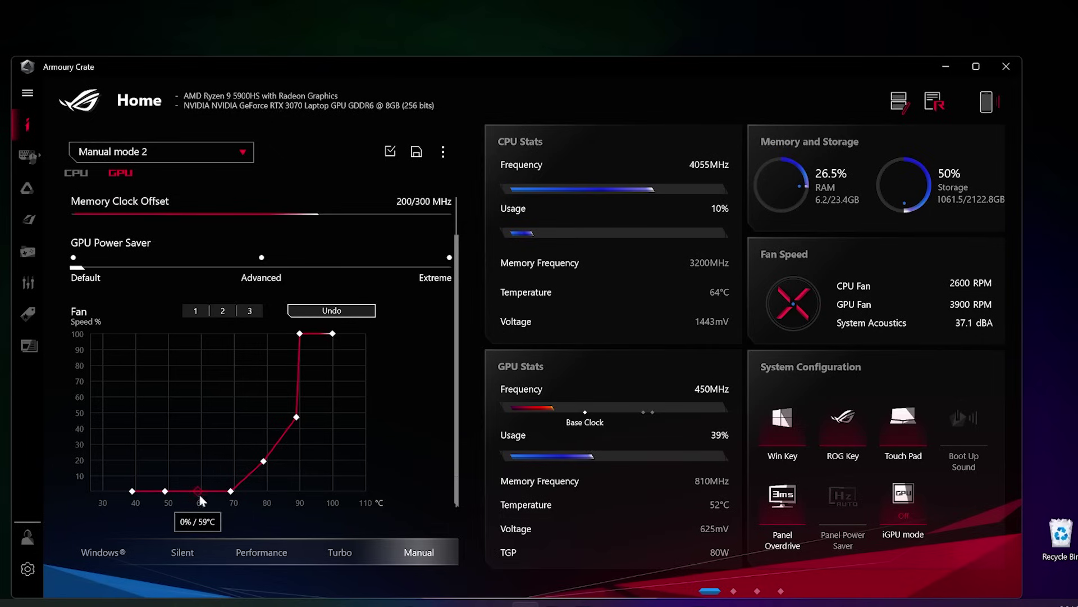
pyautogui.moveTo(131, 498)
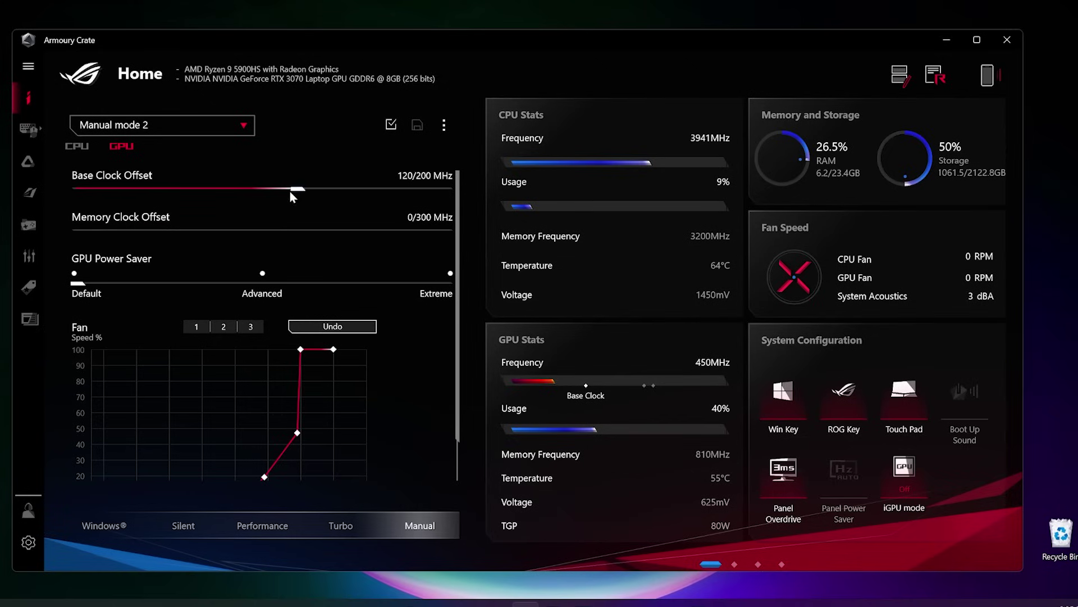
# Step: Lower the GPU base clock offset to 0 MHz and apply it, accepting the overclocking warning
pyautogui.moveTo(292, 190); pyautogui.dragTo(81, 189)
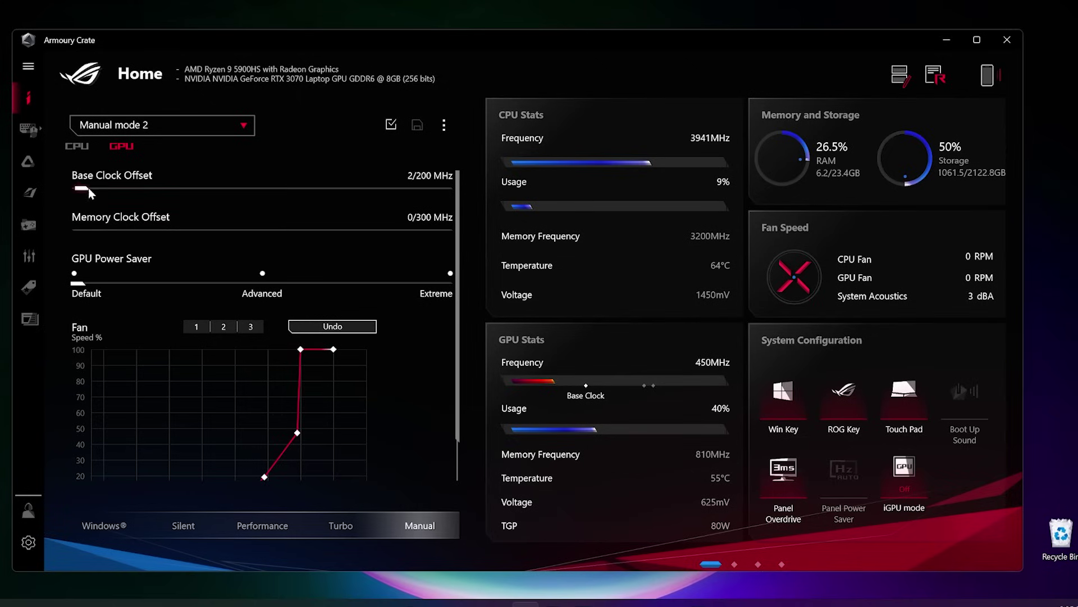
pyautogui.click(390, 126)
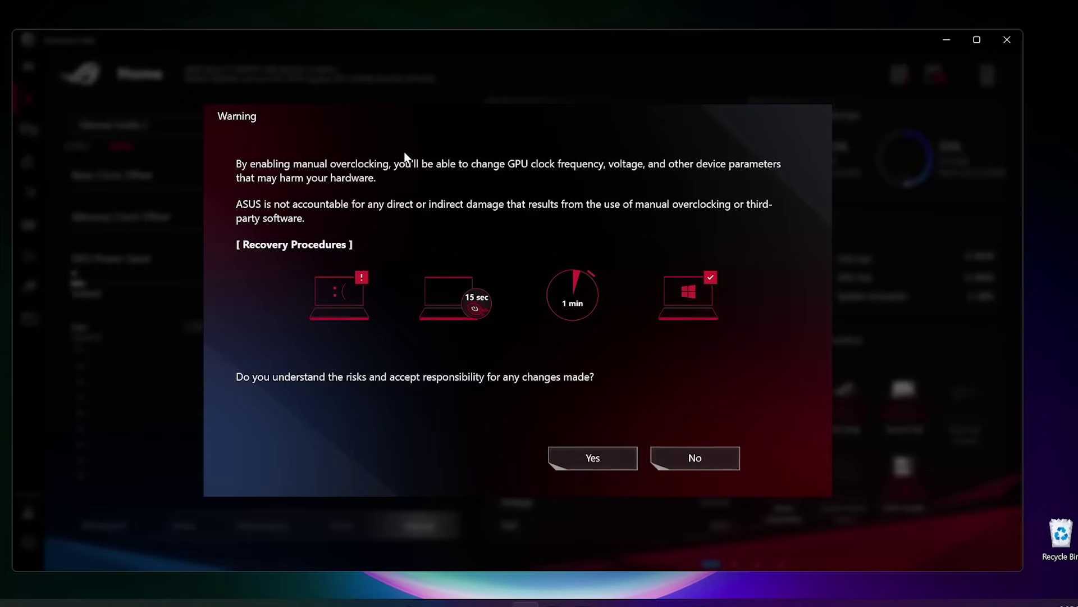
pyautogui.click(611, 465)
# Step: Set GPU Power Saver to Extreme, apply it with the warning accepted, and open GPU Power Saving from the notification
pyautogui.moveTo(78, 283); pyautogui.dragTo(449, 283)
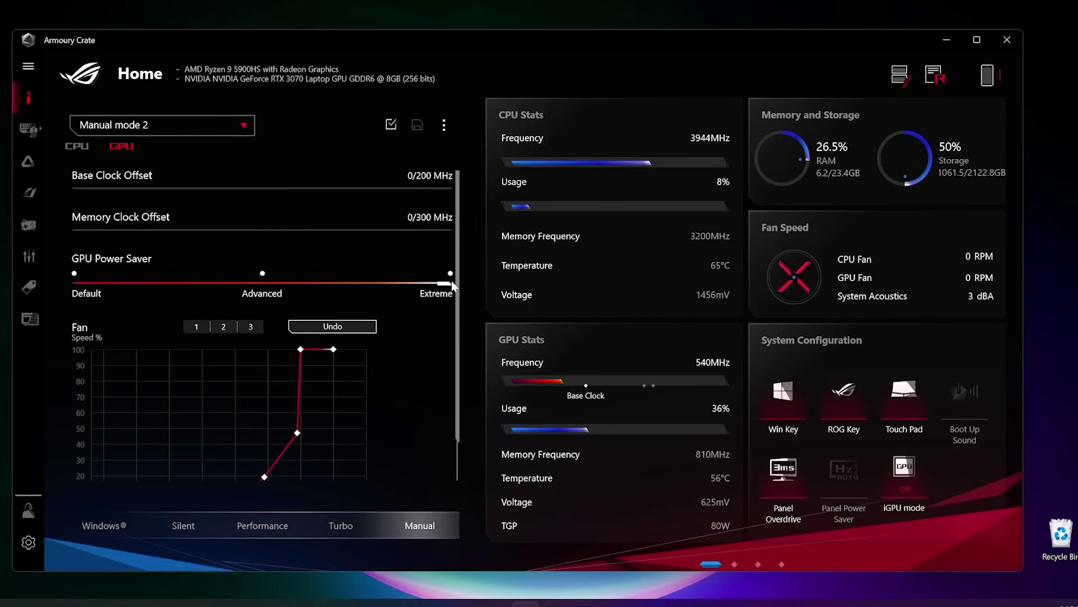
pyautogui.click(395, 129)
pyautogui.click(571, 460)
pyautogui.moveTo(460, 311); pyautogui.dragTo(457, 262)
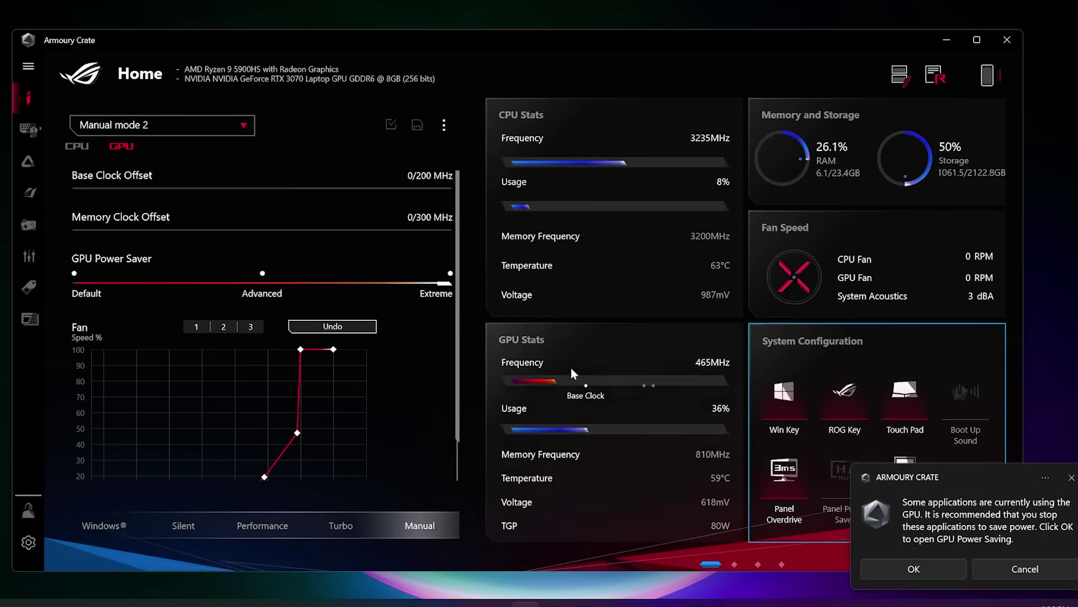
pyautogui.click(906, 569)
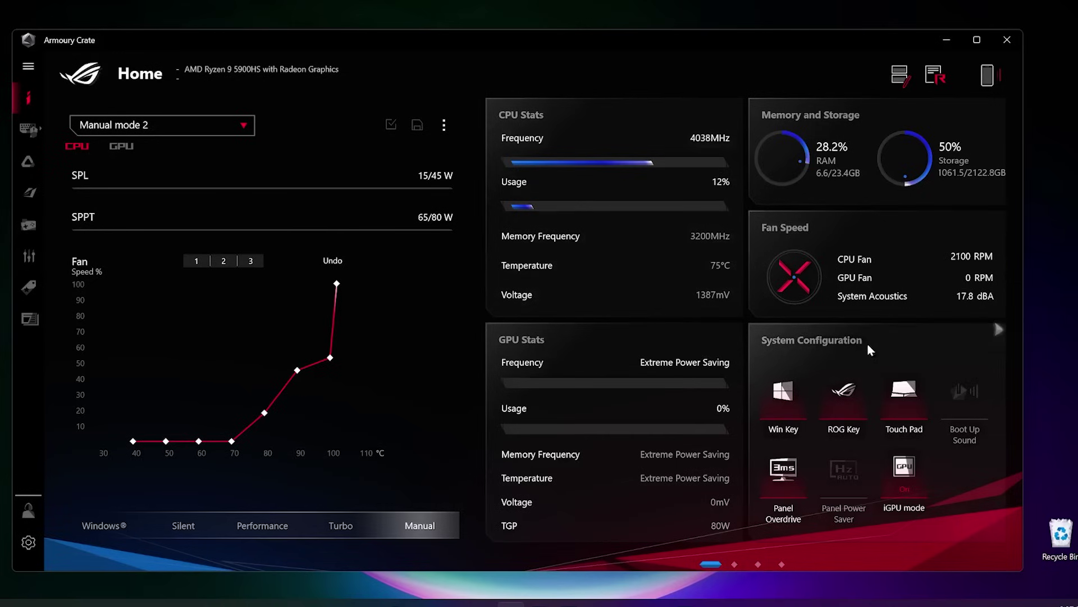
# Step: Turn off Panel Overdrive and switch the operating mode to Silent
pyautogui.click(795, 461)
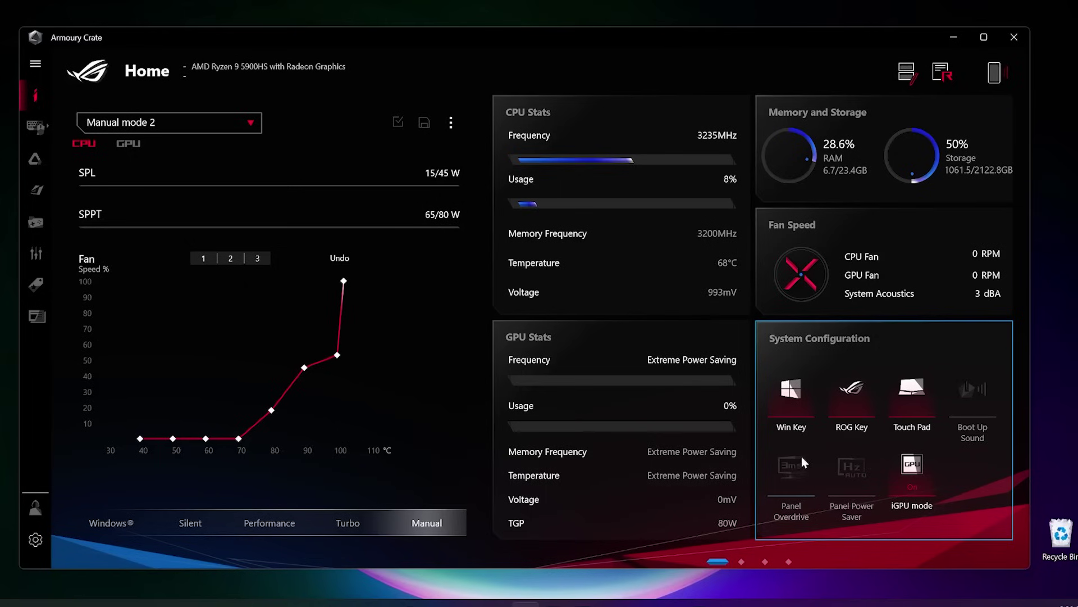
pyautogui.press('XF86Launch4')
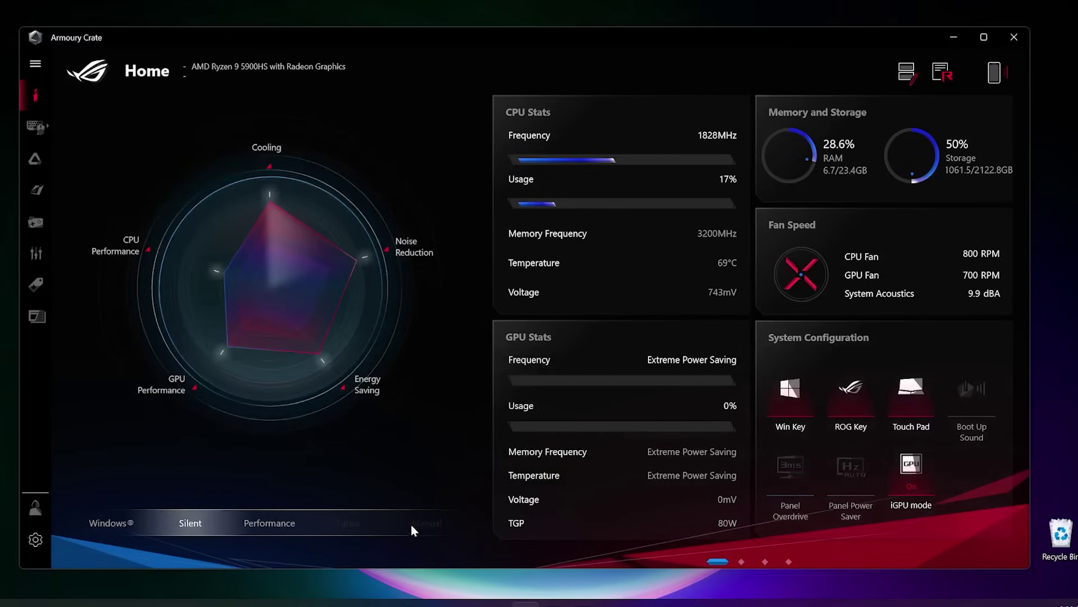
pyautogui.press('XF86Launch4')
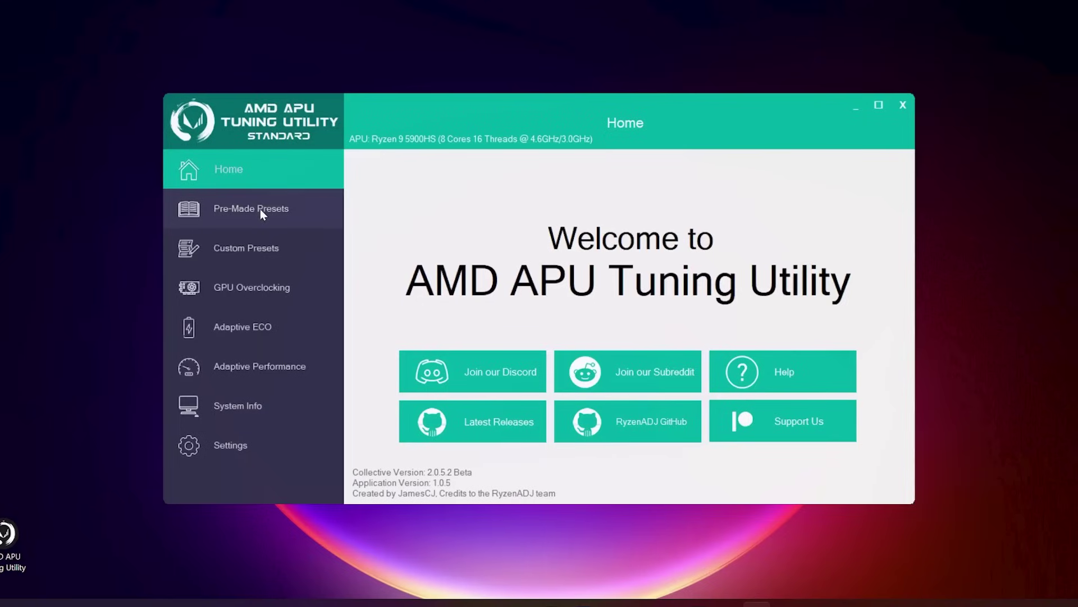
# Step: In AMD APU Tuning Utility's custom presets, disable both boost TDP limits, set the APU temp limit to 90 and update the output
pyautogui.click(261, 209)
pyautogui.click(242, 250)
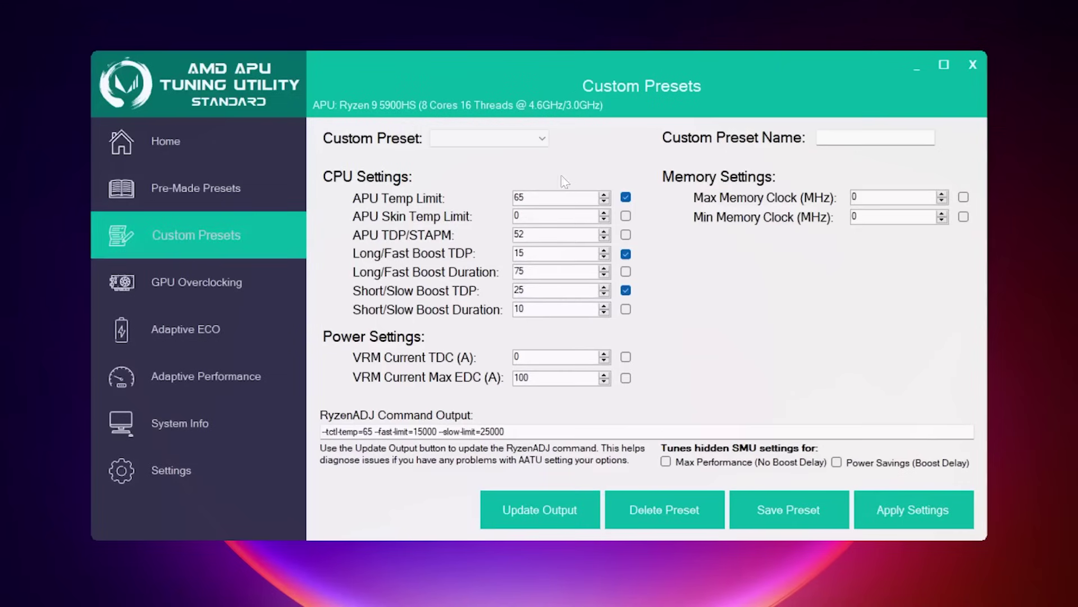
pyautogui.click(625, 254)
pyautogui.click(626, 291)
pyautogui.doubleClick(519, 198)
pyautogui.press('Right')
pyautogui.click(492, 500)
pyautogui.click(538, 513)
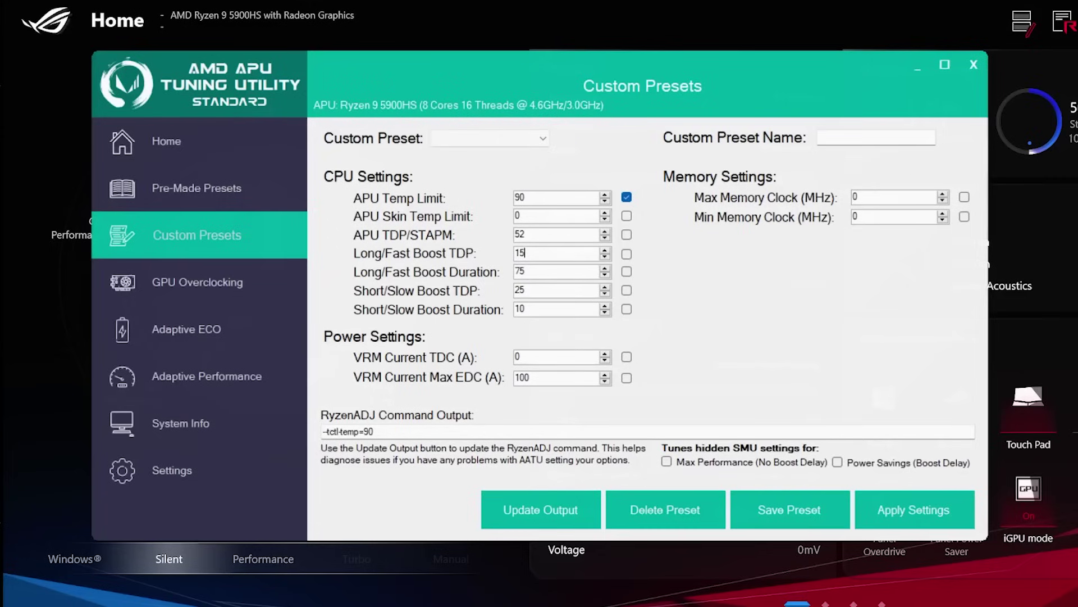
# Step: Load the custom preset 5900HS AATU Reccomend
pyautogui.doubleClick(522, 253)
pyautogui.click(525, 253)
pyautogui.click(505, 141)
pyautogui.click(512, 149)
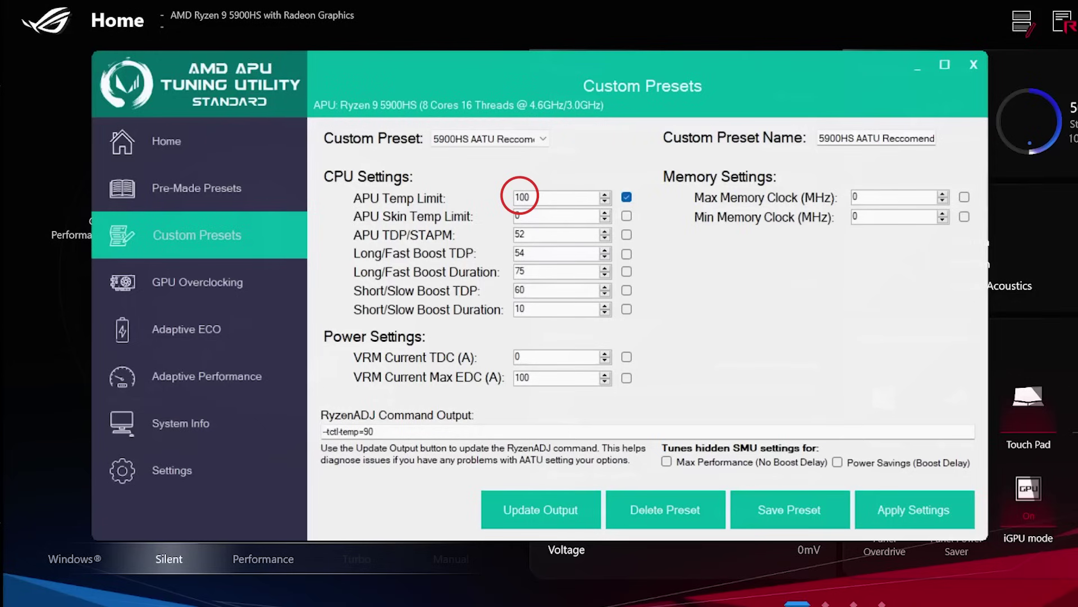
# Step: Enable the Short/Slow Boost TDP limit and set the Long/Fast Boost TDP to 54
pyautogui.doubleClick(519, 290)
pyautogui.click(524, 290)
pyautogui.click(626, 290)
pyautogui.moveTo(532, 63); pyautogui.dragTo(536, 92)
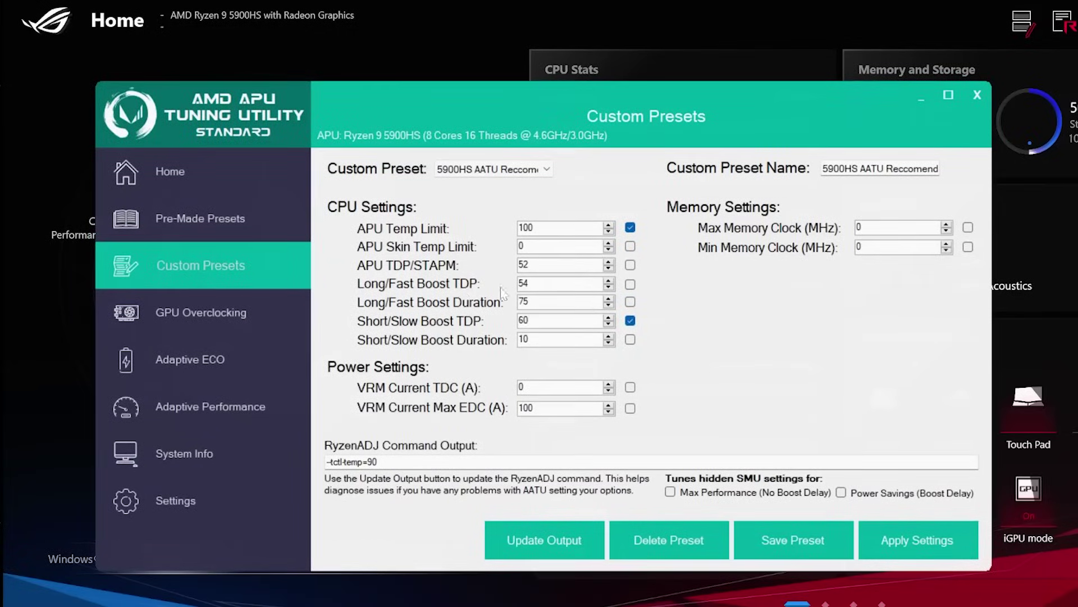
pyautogui.doubleClick(523, 284)
pyautogui.press('BackSpace')
pyautogui.write('54')
pyautogui.moveTo(562, 282); pyautogui.dragTo(466, 282)
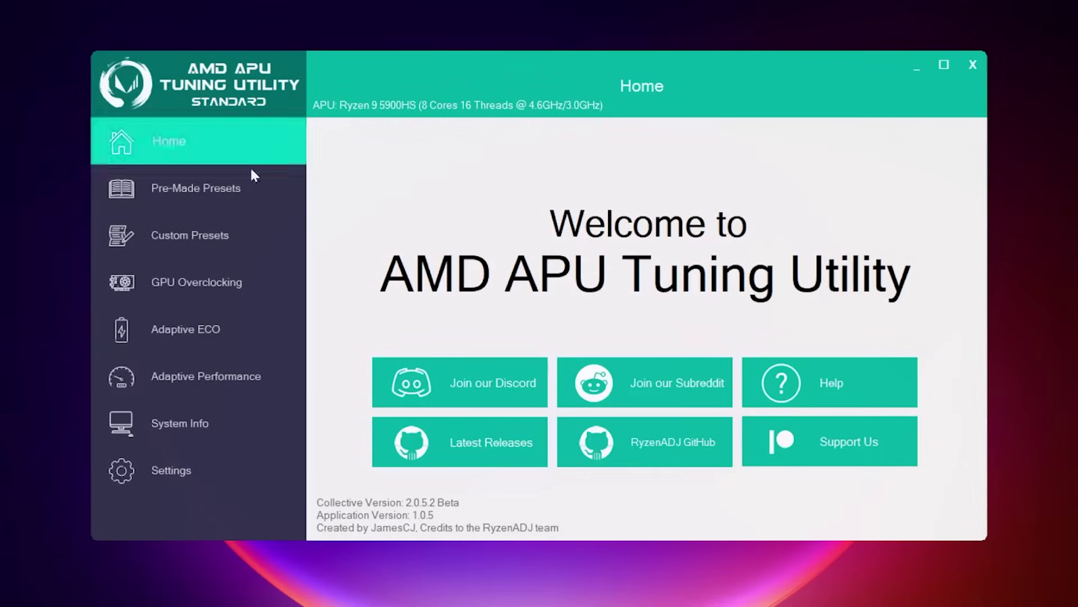
# Step: In the pre-made presets, choose the Ryzen 5000 Series H/HS/HX series and the 5900HS preset
pyautogui.click(188, 234)
pyautogui.click(202, 205)
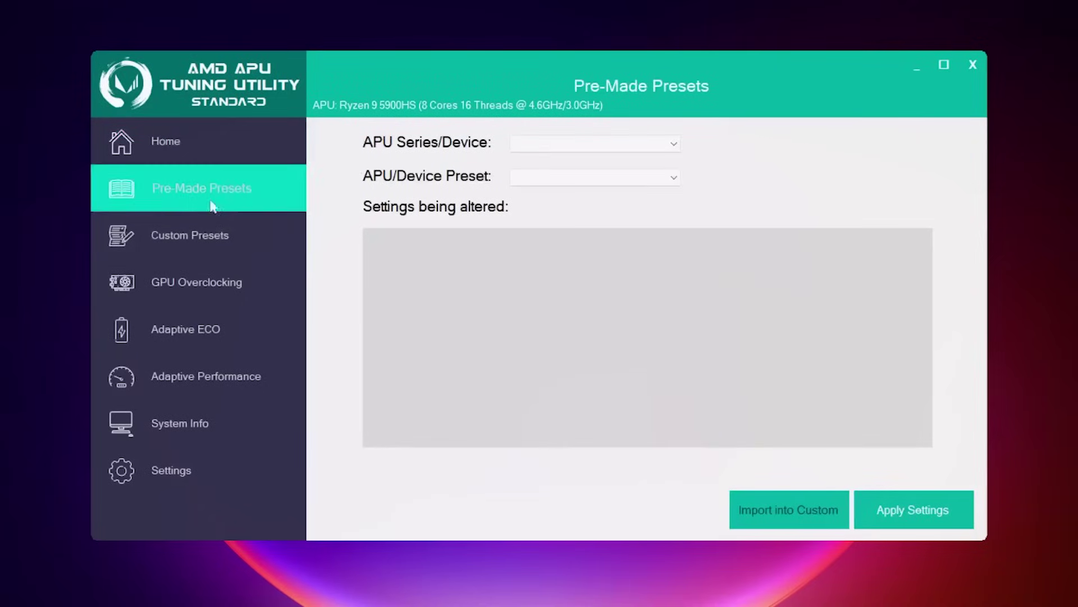
pyautogui.click(558, 145)
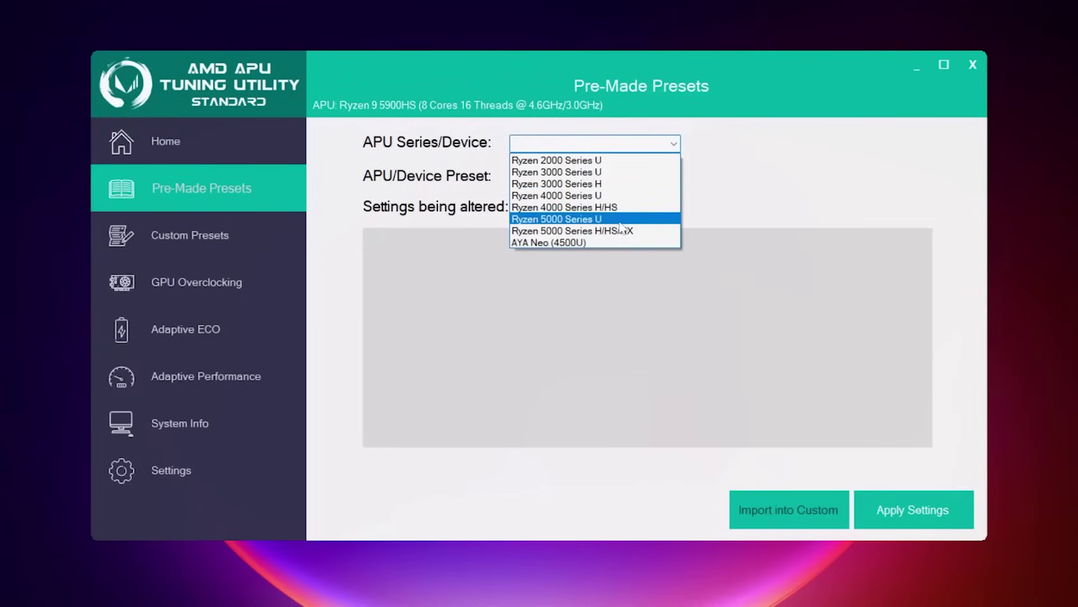
pyautogui.click(595, 230)
pyautogui.click(567, 179)
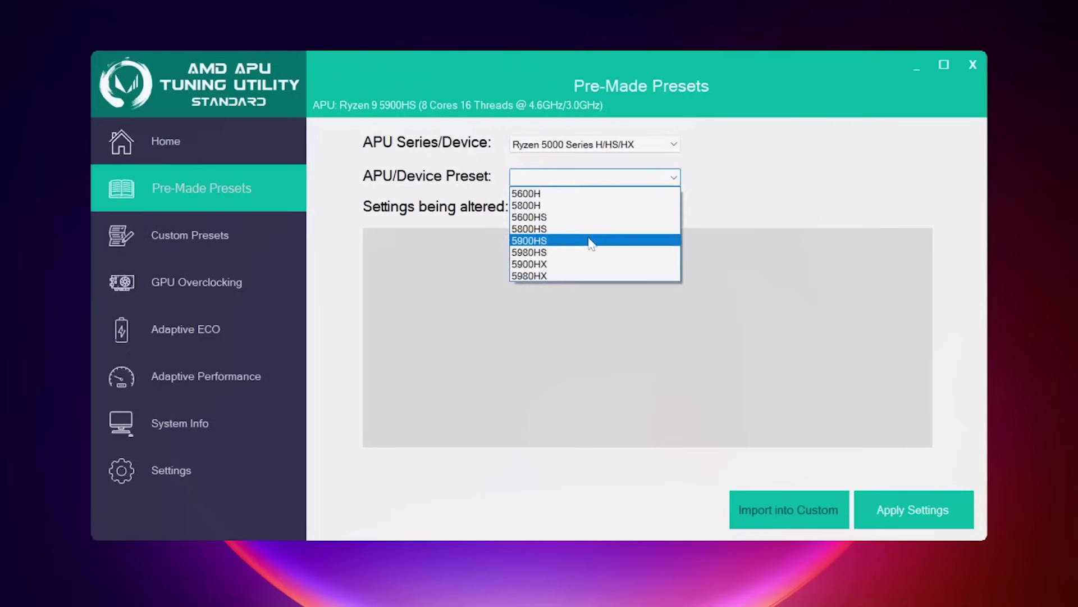
pyautogui.click(589, 240)
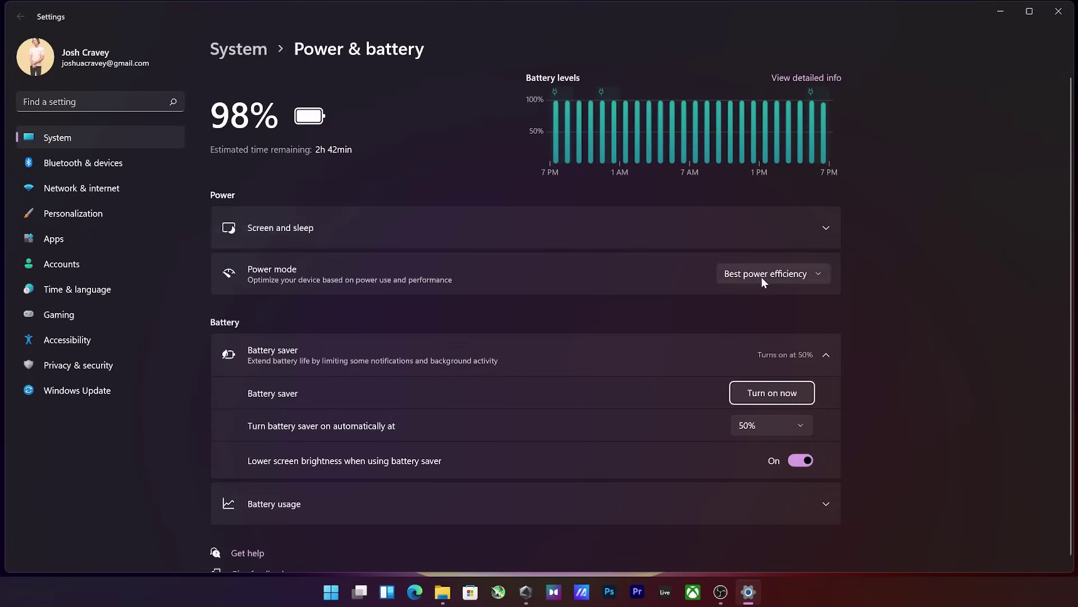
# Step: In Windows Settings, choose Best power efficiency as the power mode on battery and expand the Screen and sleep options
pyautogui.click(740, 276)
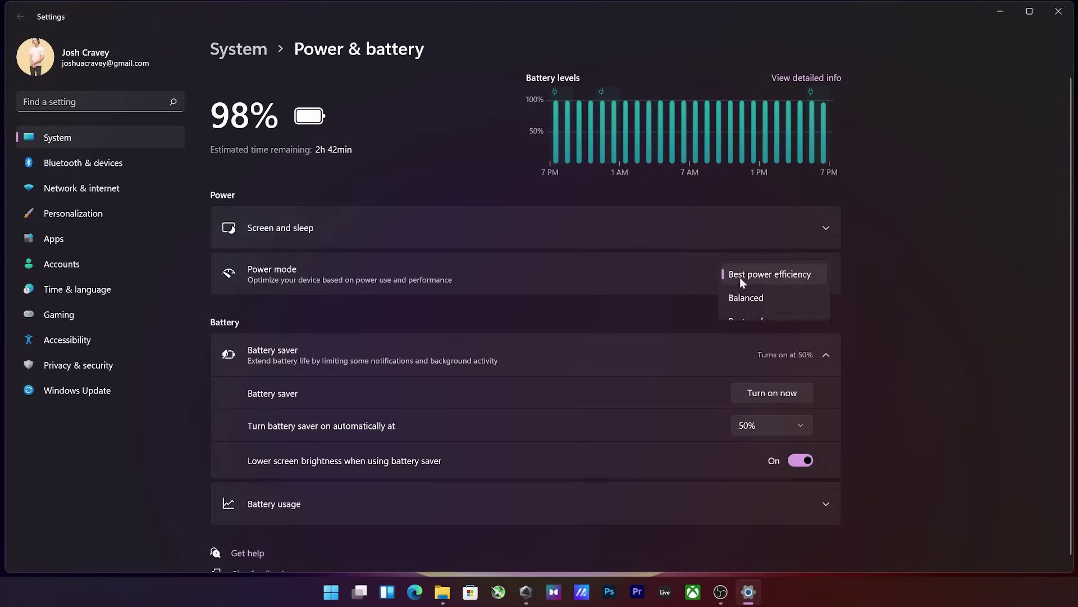
pyautogui.click(803, 278)
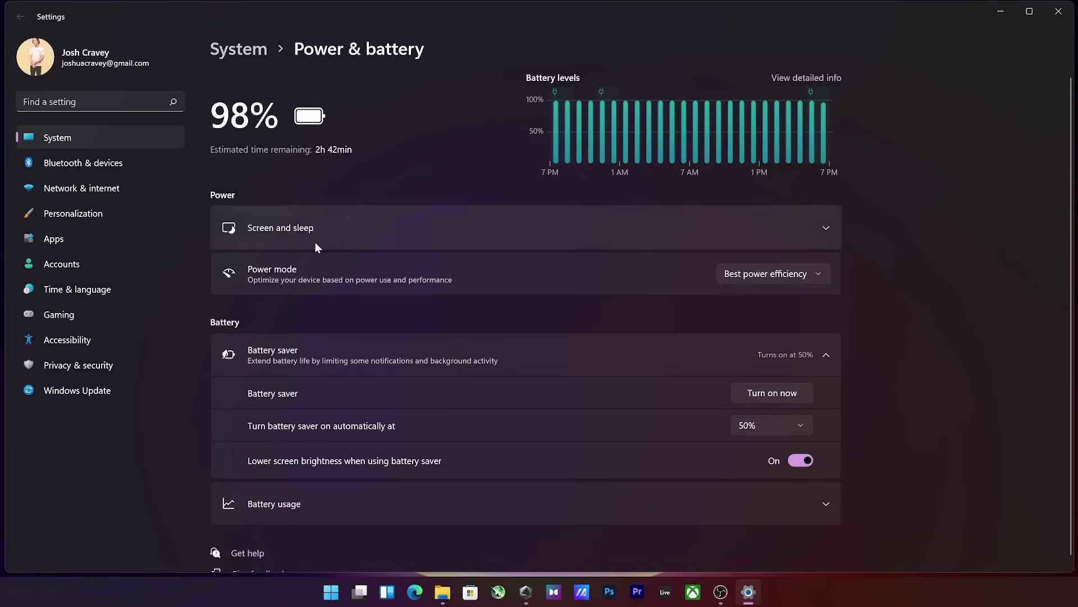
pyautogui.click(612, 241)
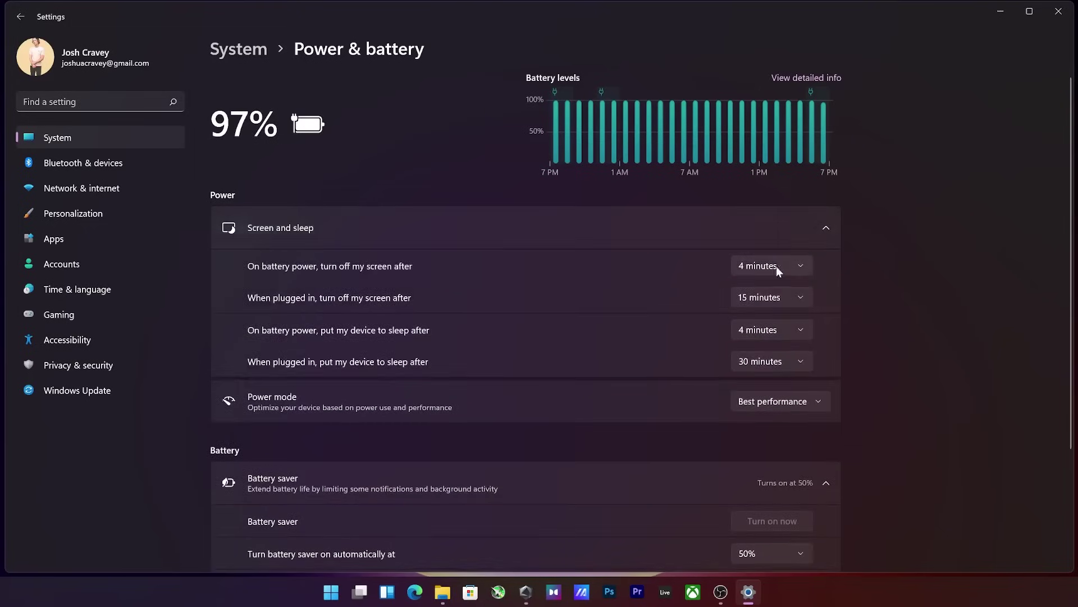